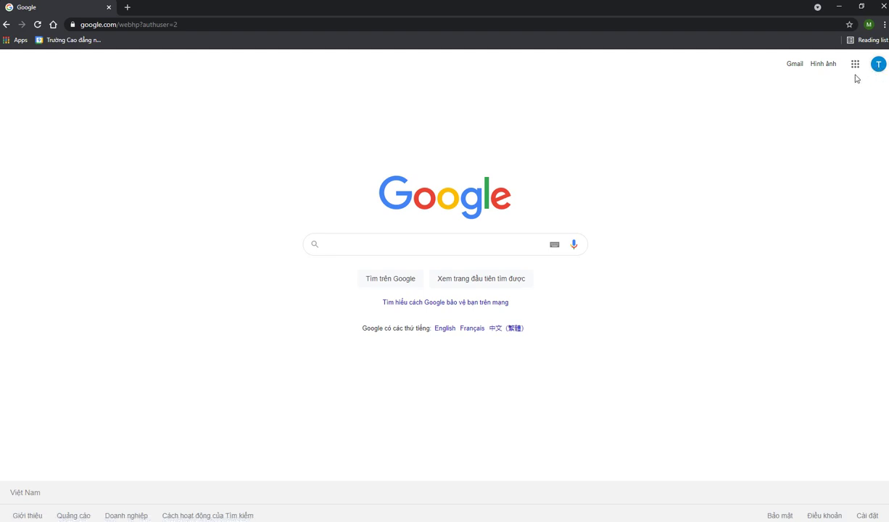
# Launch Google Classroom from the Google apps menu and sign in with the school account
pyautogui.click(855, 65)
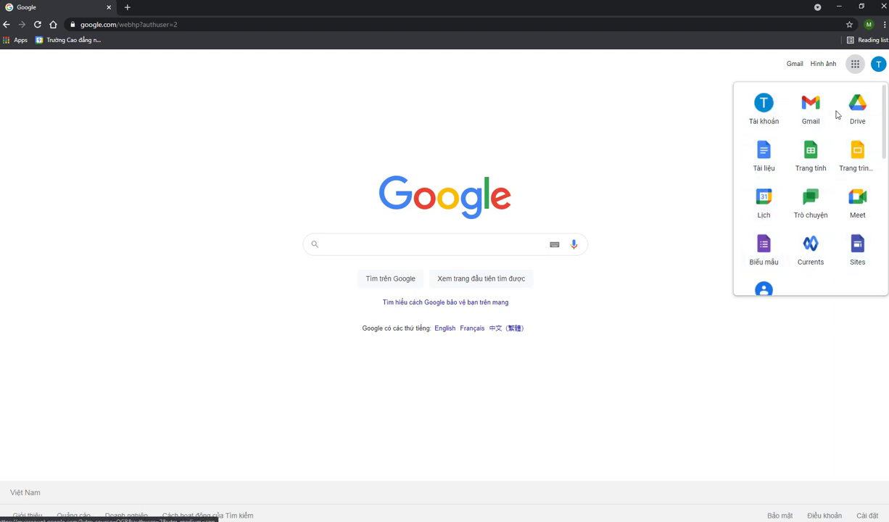
pyautogui.scroll(-6, 801, 140)
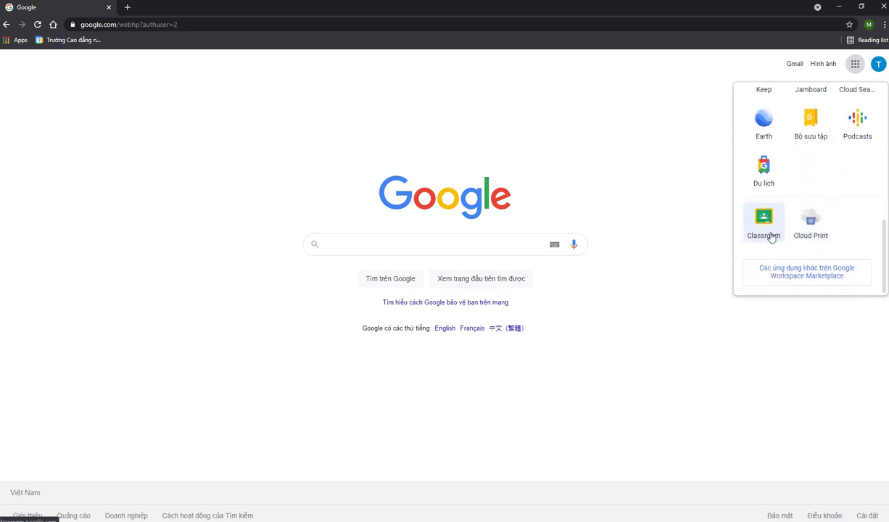
pyautogui.click(761, 221)
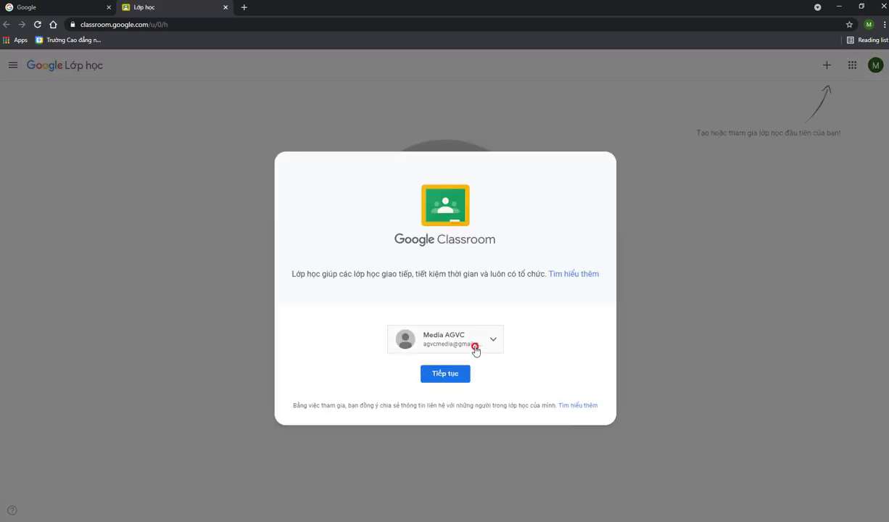
pyautogui.click(455, 336)
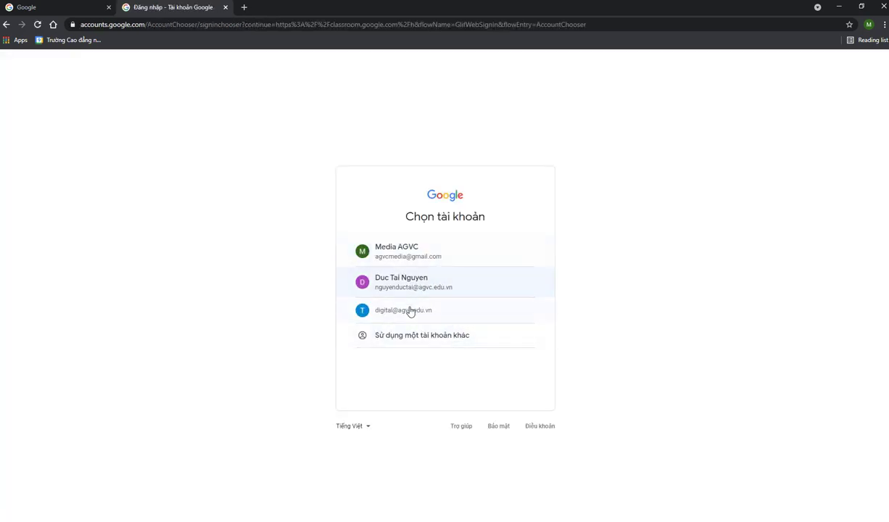
pyautogui.click(410, 311)
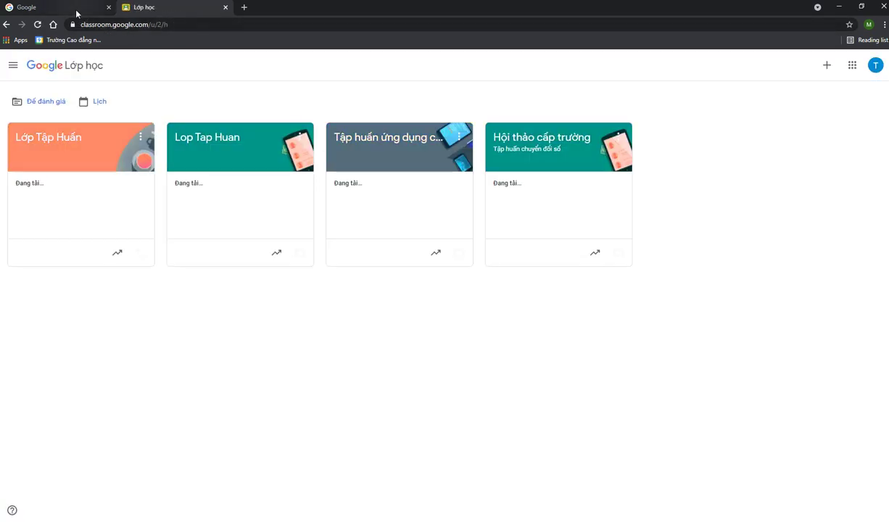
# Close the leftover Google tab and start a new class named 'Kỹ thuật chụp ảnh'
pyautogui.click(109, 8)
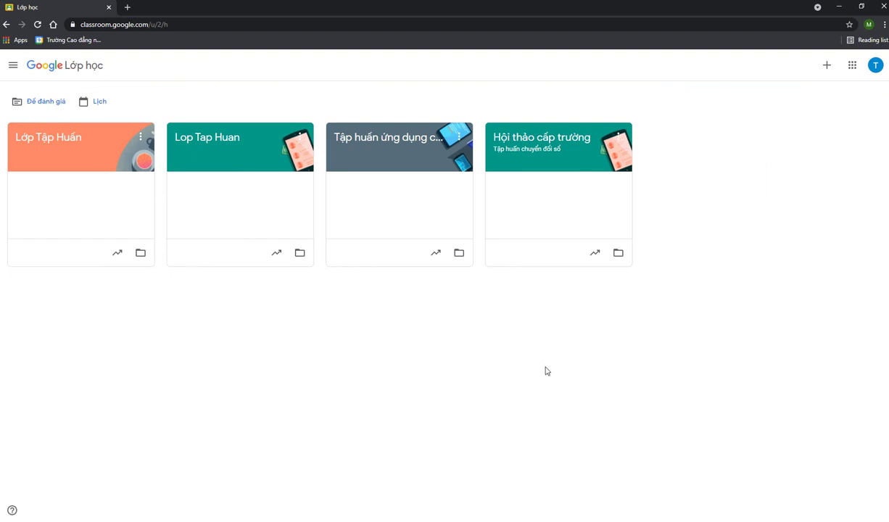
pyautogui.click(826, 67)
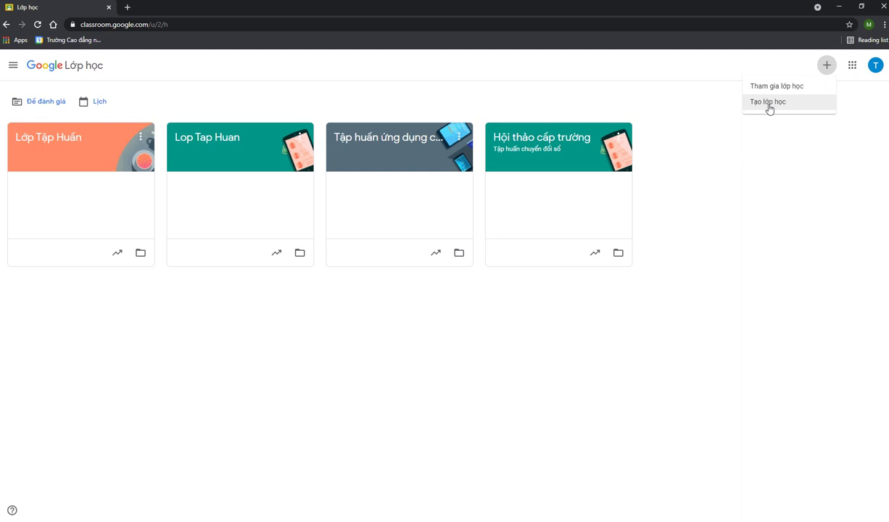
pyautogui.click(768, 106)
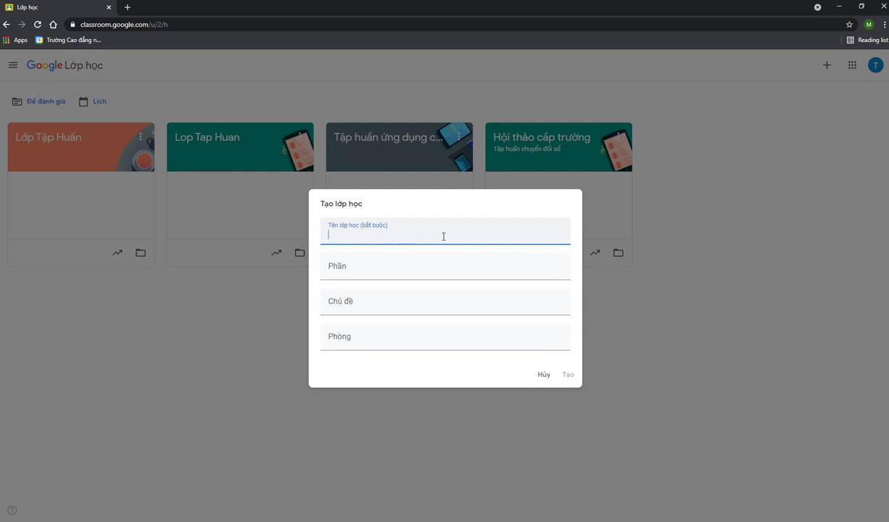
pyautogui.write('Ky')
pyautogui.press('BackSpace')
pyautogui.press('BackSpace')
pyautogui.write('Kyx thuaatj chupj anhs')
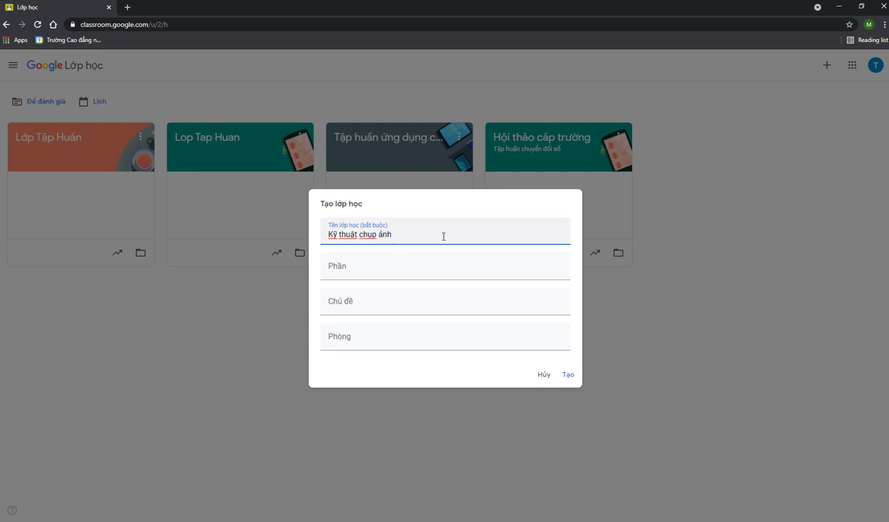
# Leave the section, subject and room fields empty and create the class
pyautogui.click(447, 270)
pyautogui.click(451, 302)
pyautogui.click(450, 340)
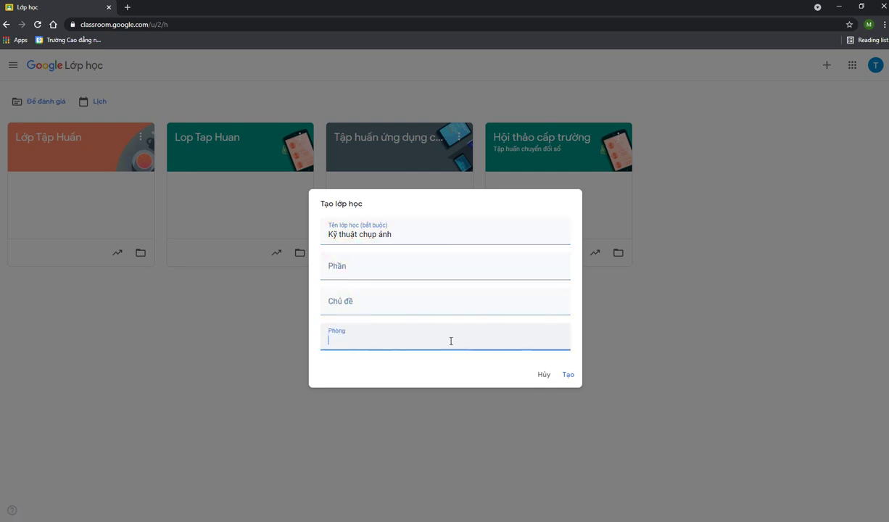
pyautogui.click(471, 263)
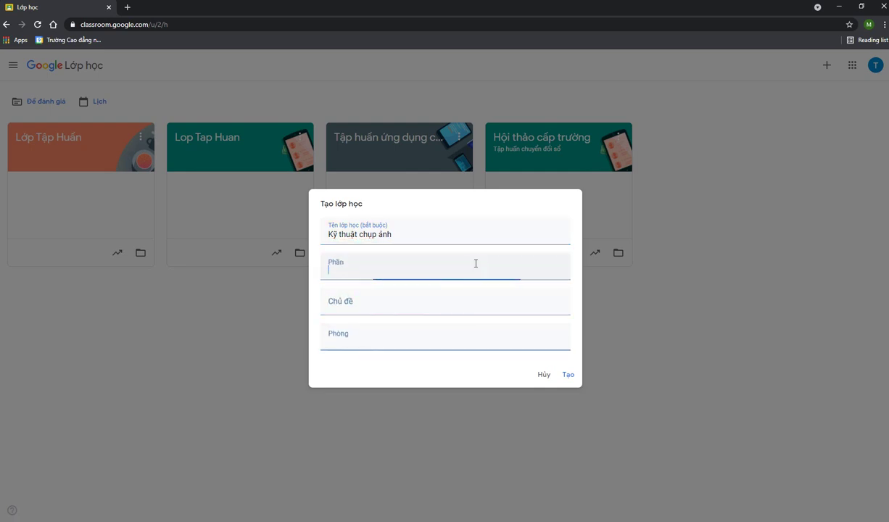
pyautogui.click(441, 237)
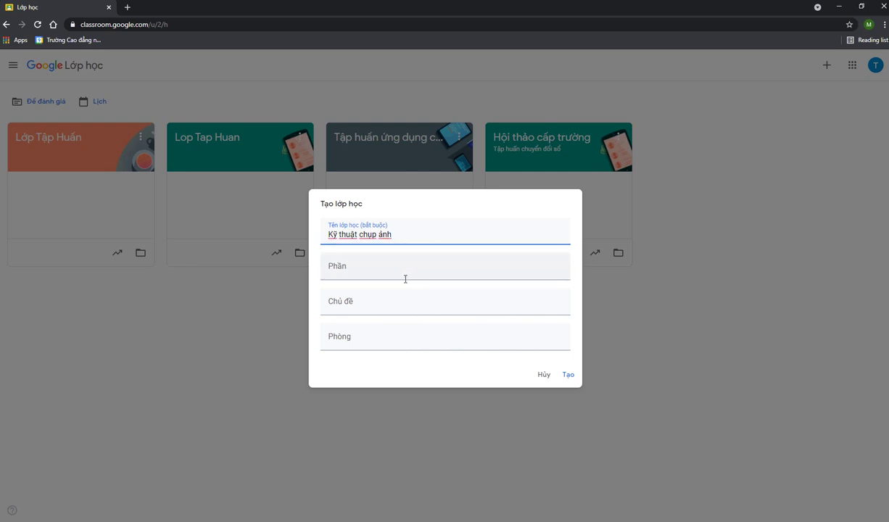
pyautogui.click(387, 266)
pyautogui.click(478, 343)
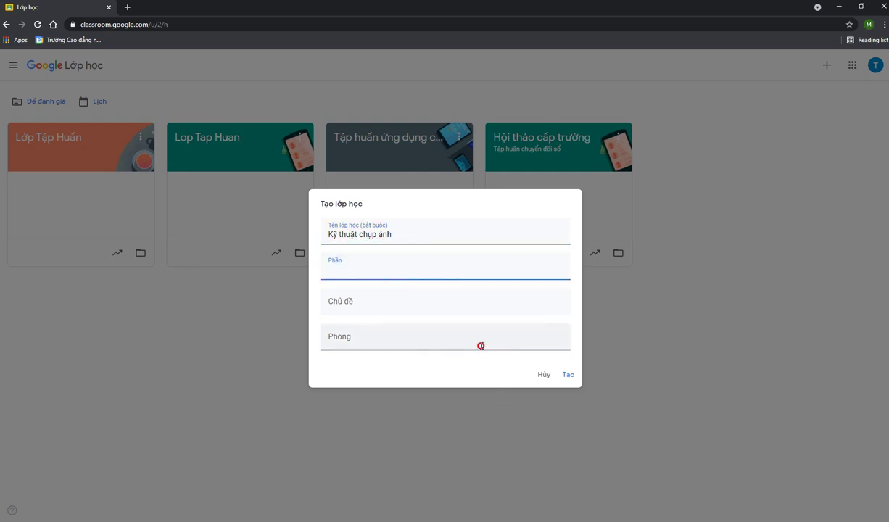
pyautogui.click(567, 377)
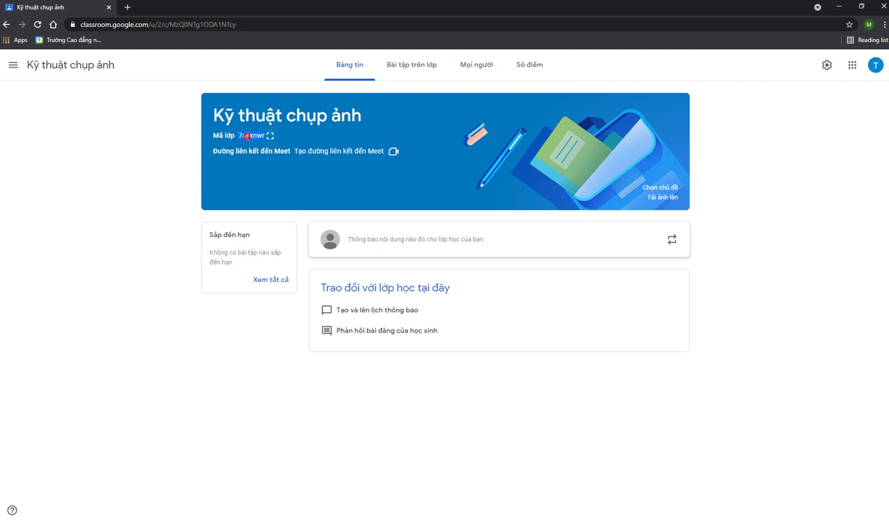
# From the Mọi người page, search for the second teacher and send them an invitation
pyautogui.click(247, 136)
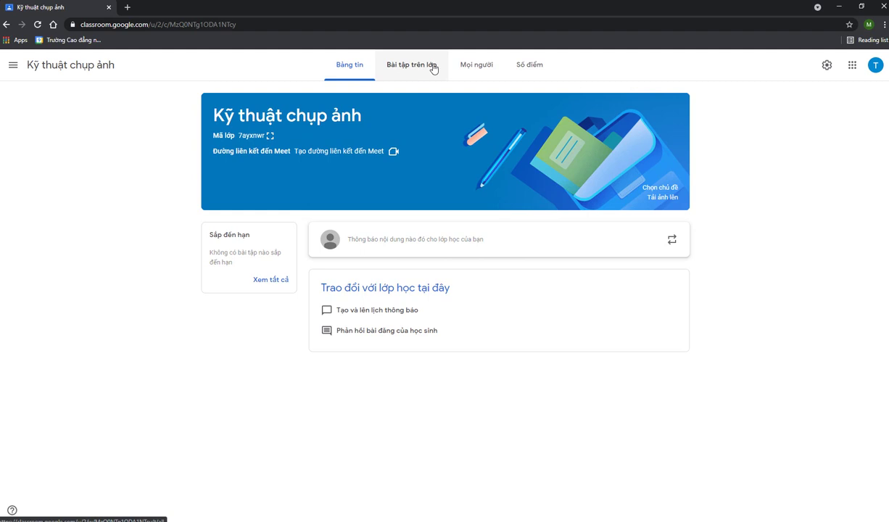
pyautogui.click(475, 67)
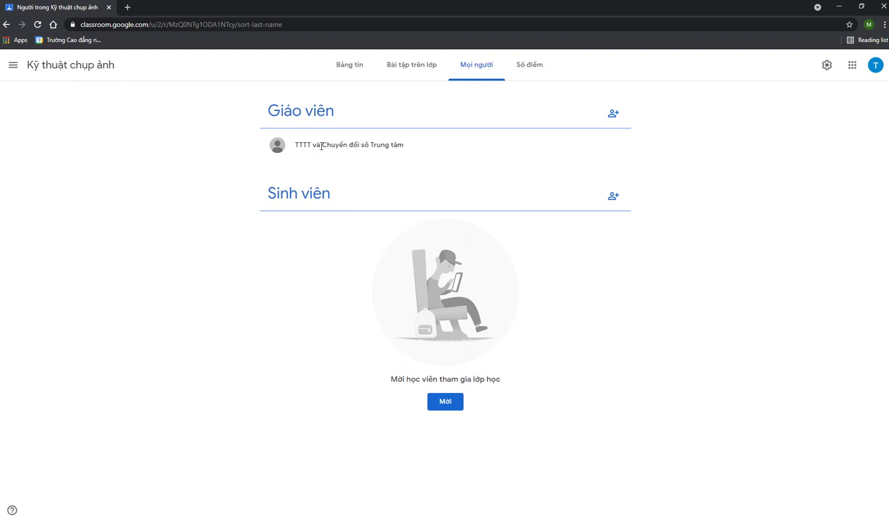
pyautogui.click(613, 115)
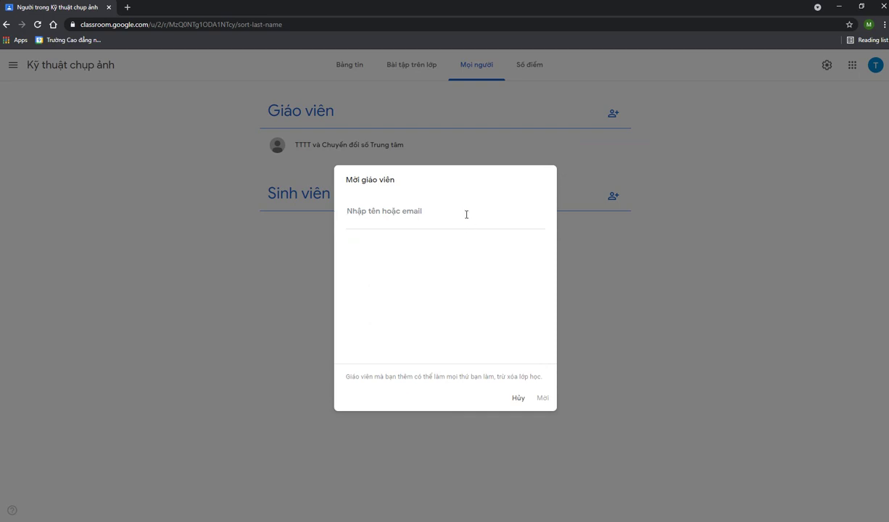
pyautogui.write('nguey')
pyautogui.press('BackSpace')
pyautogui.press('BackSpace')
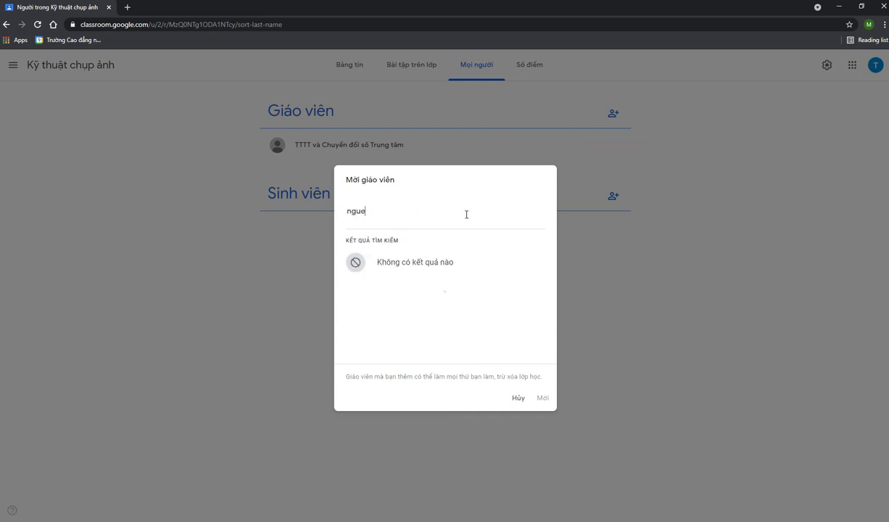
pyautogui.click(432, 273)
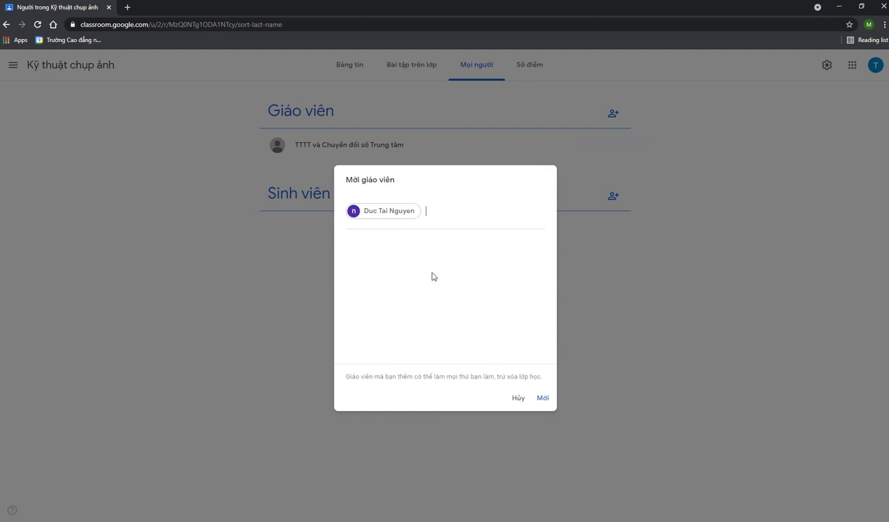
pyautogui.click(543, 398)
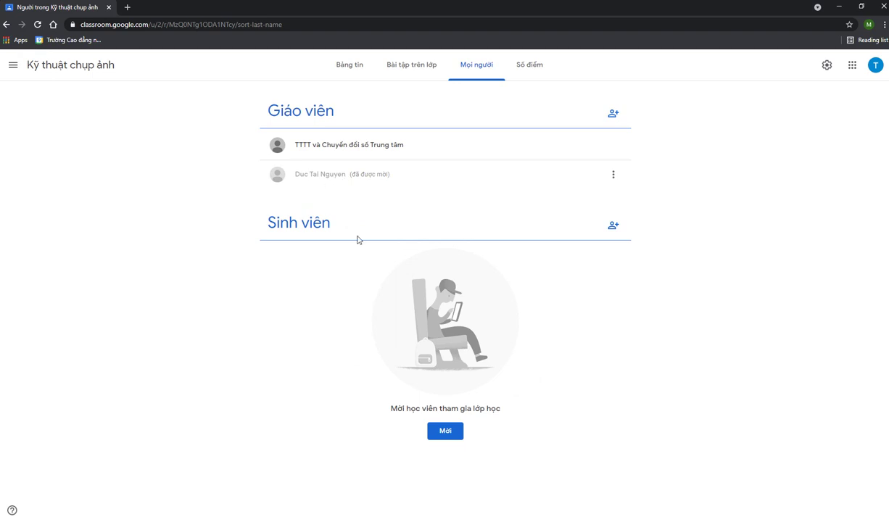
# Open the Mời học viên dialog and copy the student invitation link
pyautogui.click(614, 227)
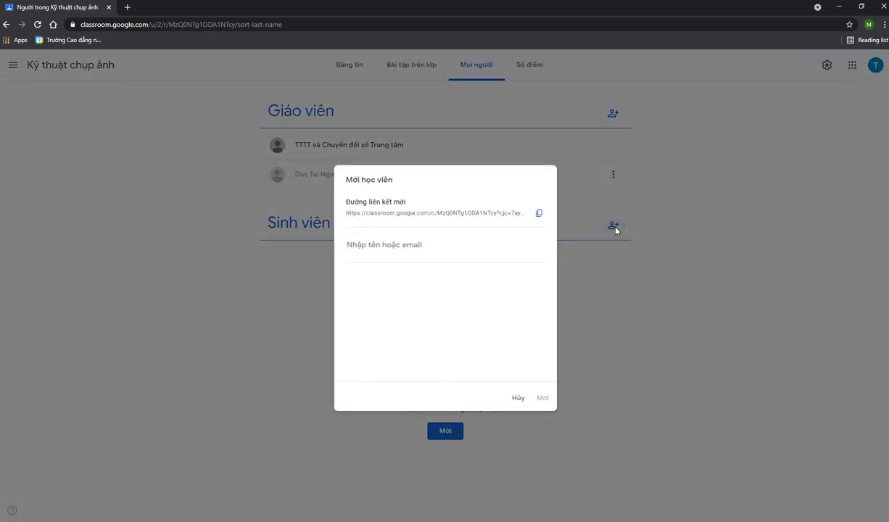
pyautogui.click(653, 310)
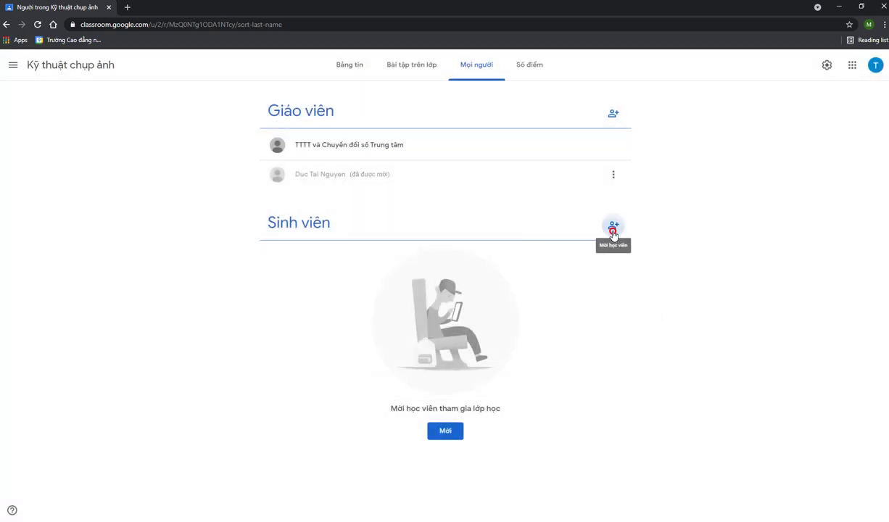
pyautogui.click(613, 227)
pyautogui.press('Escape')
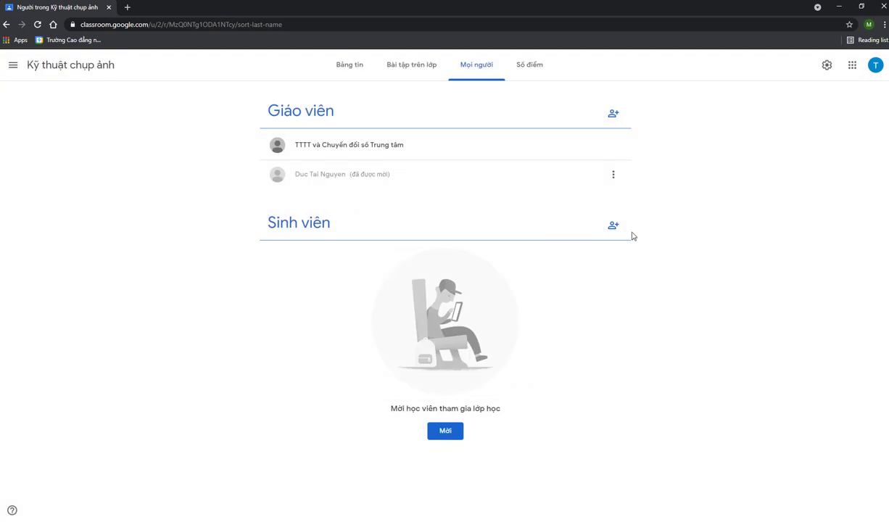
pyautogui.click(627, 227)
pyautogui.click(614, 226)
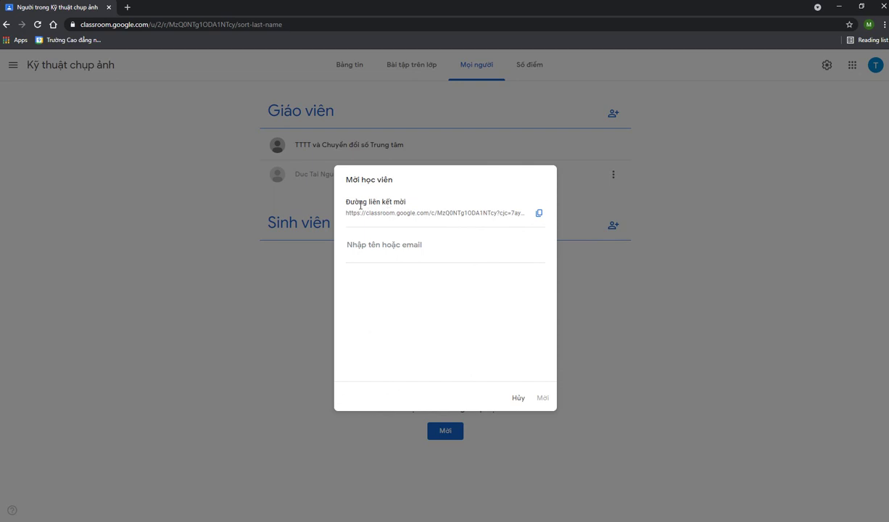
pyautogui.click(538, 215)
# Show the class code enlarged on the Bảng tin page, close it, and return to Mọi người
pyautogui.click(518, 397)
pyautogui.click(350, 68)
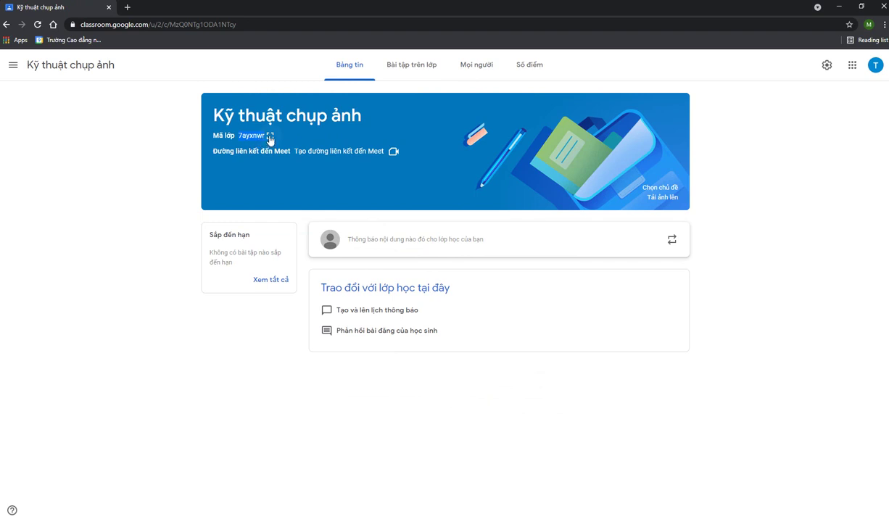
pyautogui.click(270, 138)
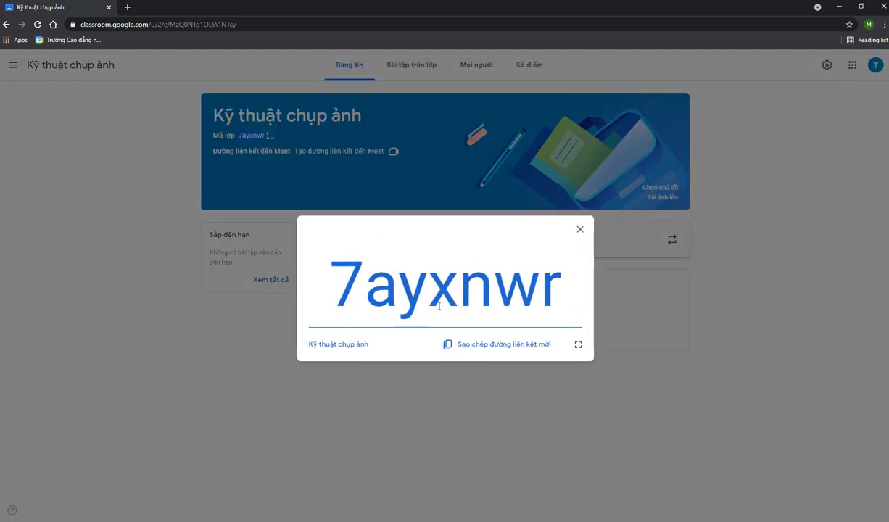
pyautogui.doubleClick(363, 293)
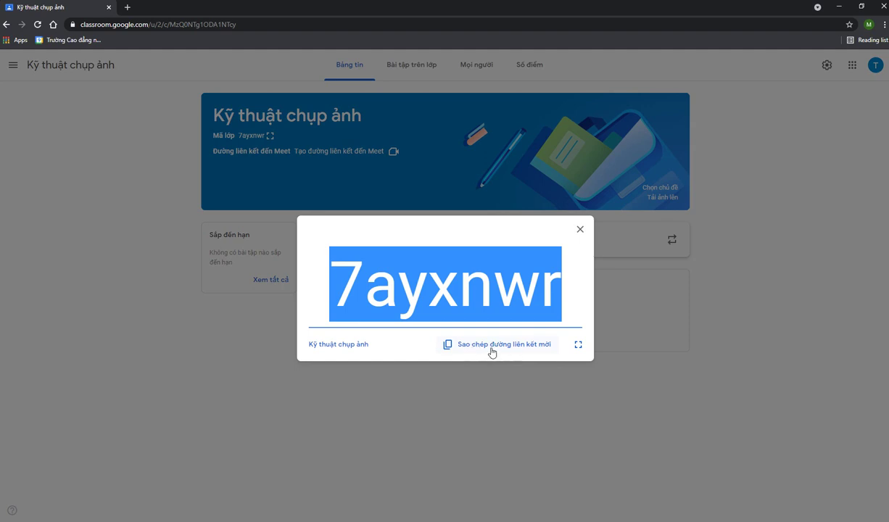
pyautogui.click(526, 261)
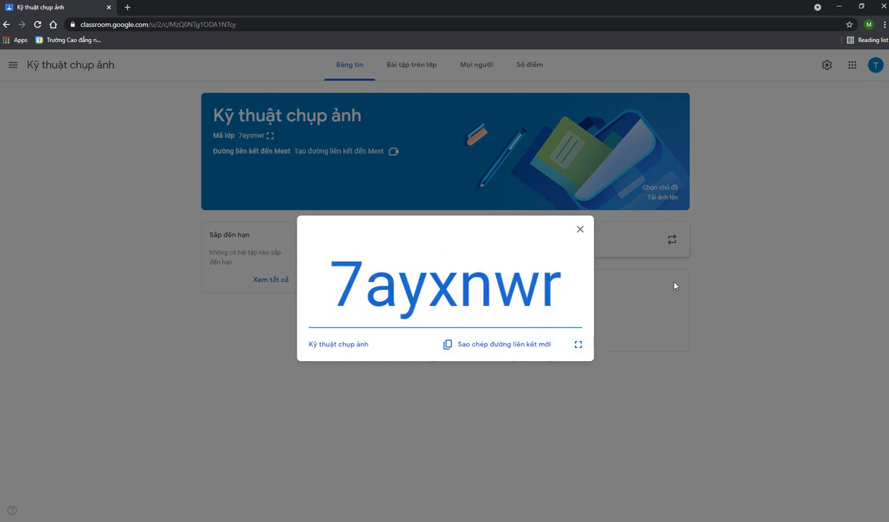
pyautogui.click(580, 229)
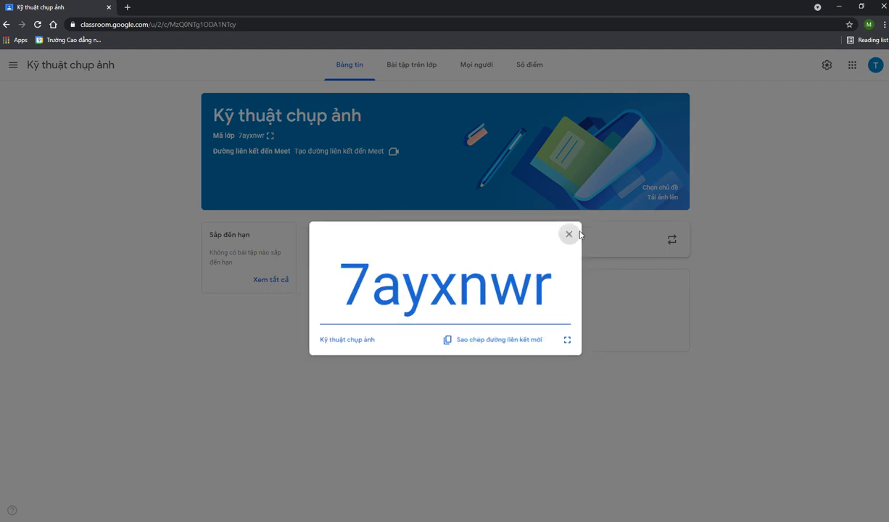
pyautogui.click(487, 67)
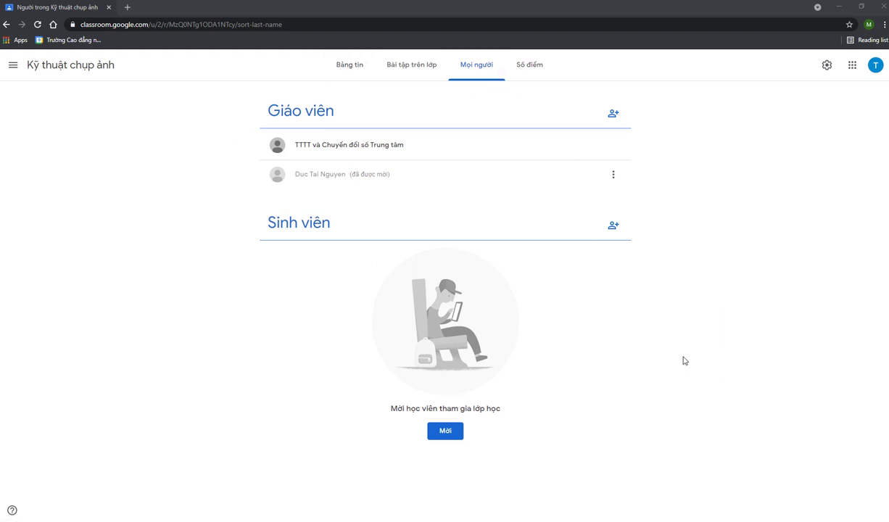
# Write the announcement 'Chúng ta sẽ bắt đầu học lúc 18h30 ngày 20/5/2021' in the class stream
pyautogui.click(346, 71)
pyautogui.click(454, 242)
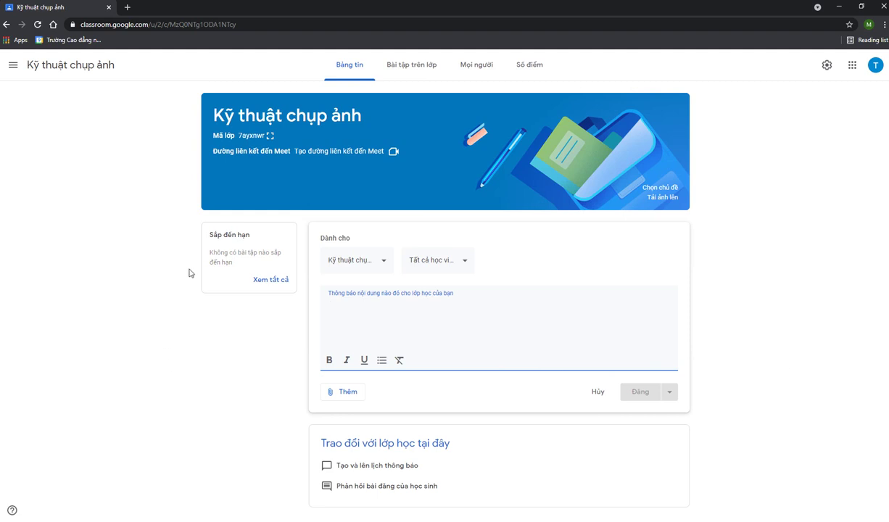
pyautogui.click(414, 328)
pyautogui.write('Chịu')
pyautogui.press('BackSpace')
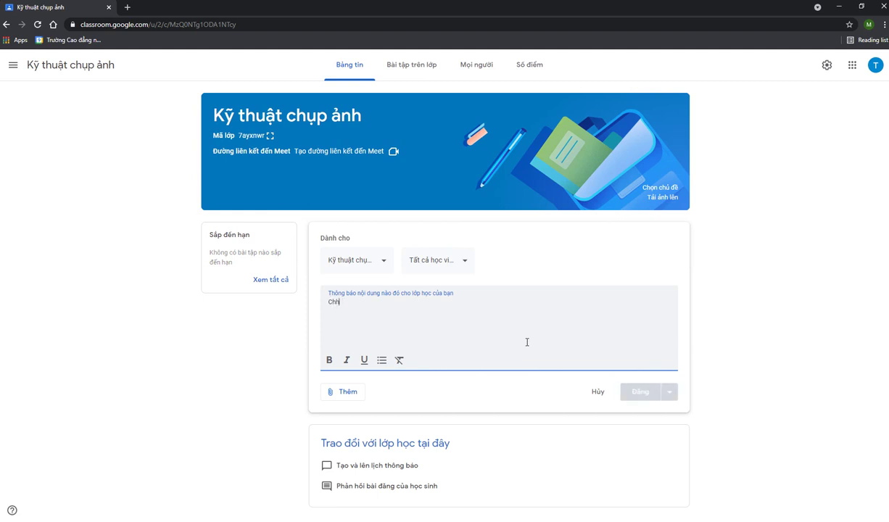
pyautogui.write('úng')
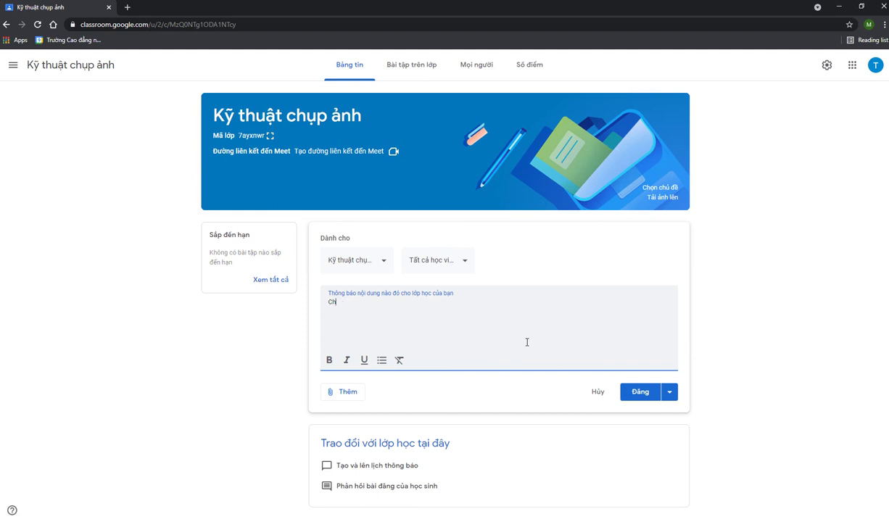
pyautogui.write(' ta sẽ bắt đa')
pyautogui.write('30')
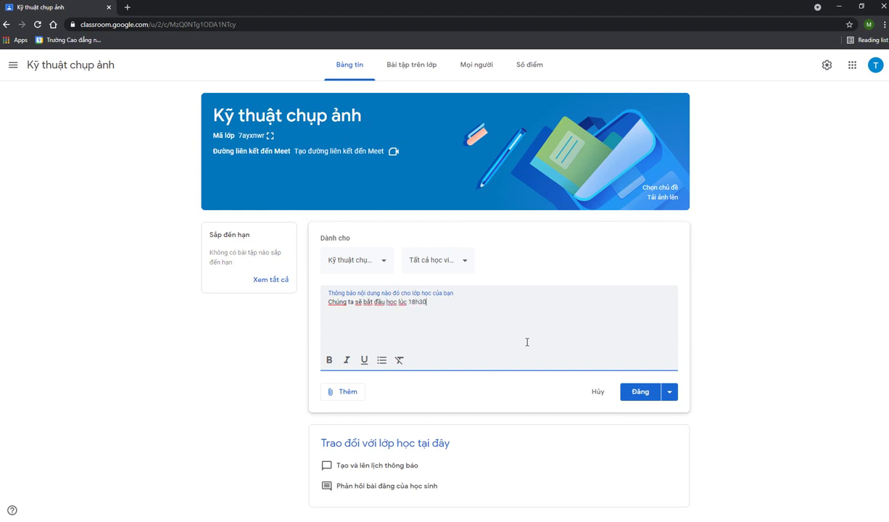
pyautogui.write(' ngày 20/5/2021')
# Check the attachment, student and class options, keep only this class, and post the announcement
pyautogui.click(341, 399)
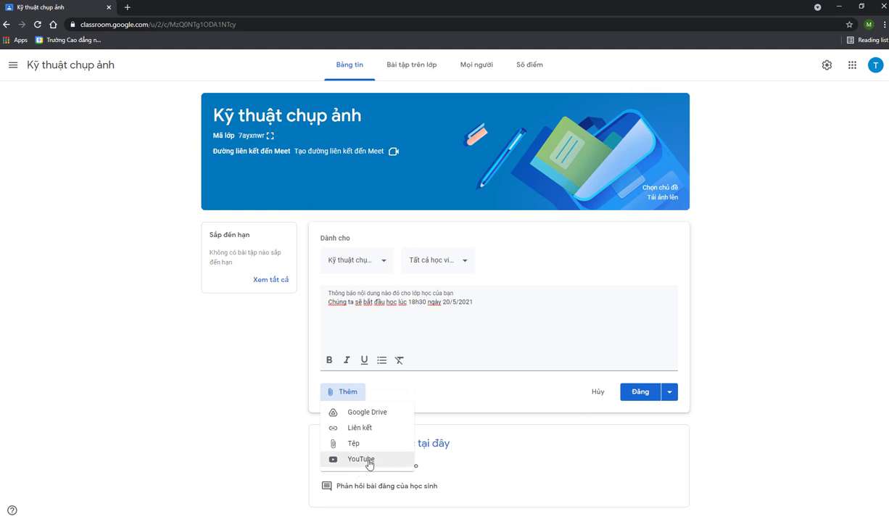
pyautogui.click(488, 304)
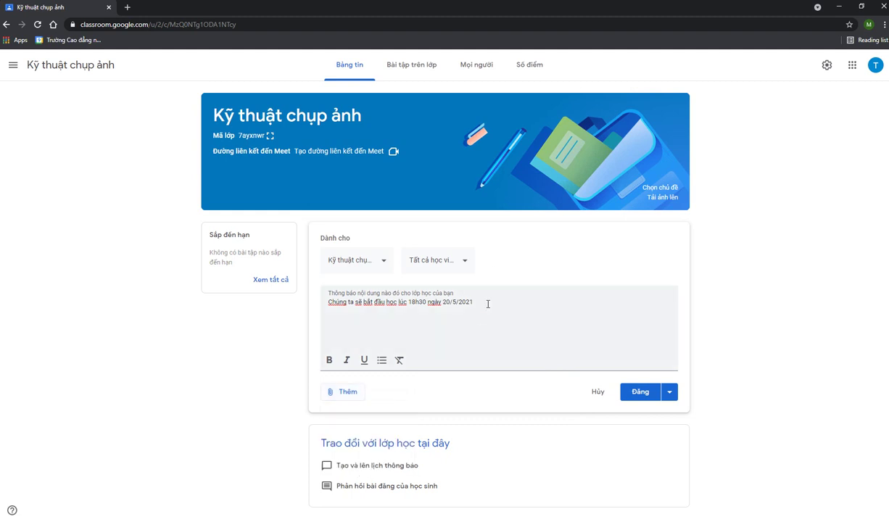
pyautogui.click(461, 259)
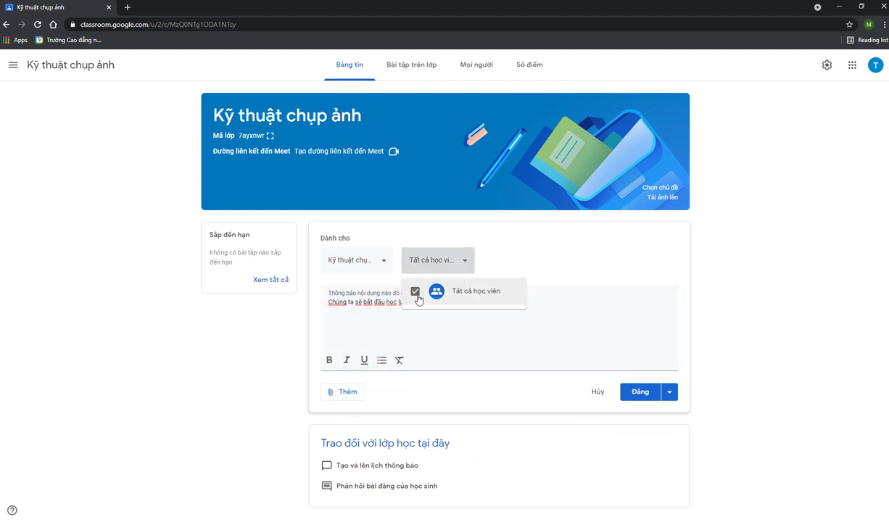
pyautogui.click(508, 253)
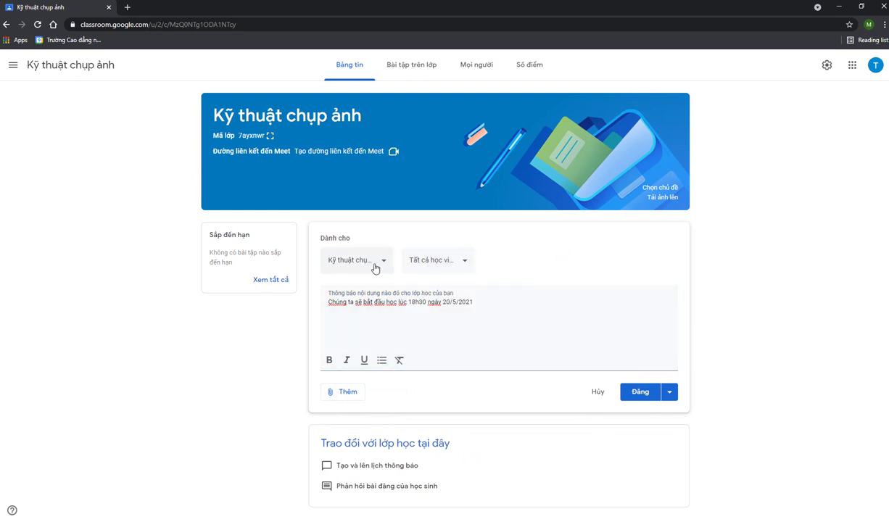
pyautogui.click(374, 262)
pyautogui.click(549, 244)
pyautogui.click(368, 264)
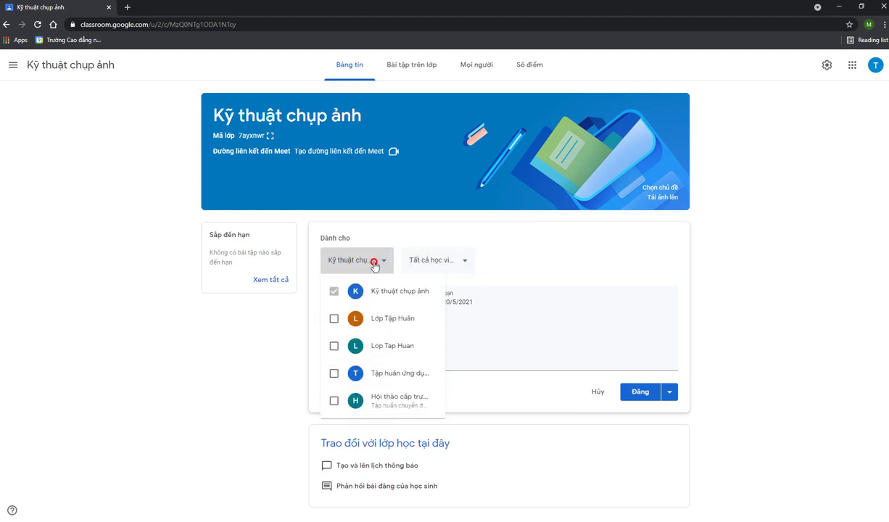
pyautogui.click(371, 259)
pyautogui.click(642, 395)
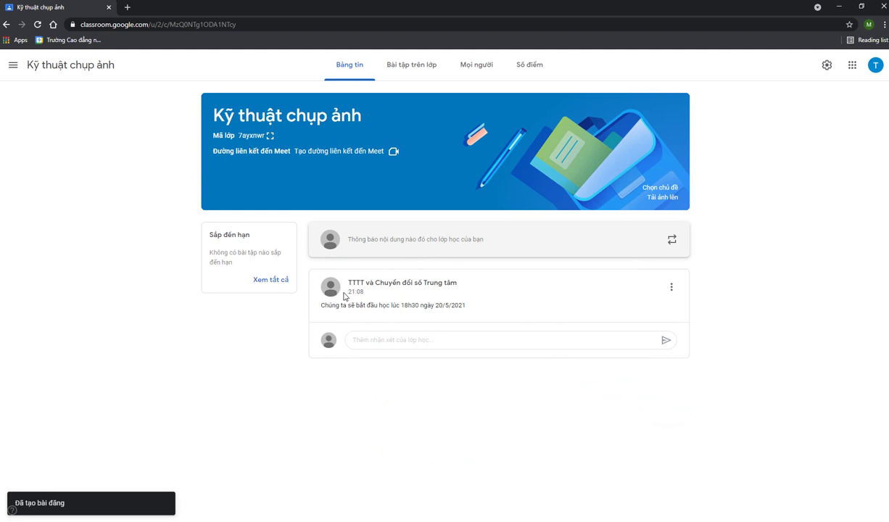
# Dismiss the tagging tip and post the class comment 'Hôm đó em lên lớp đúng giờ'
pyautogui.click(389, 340)
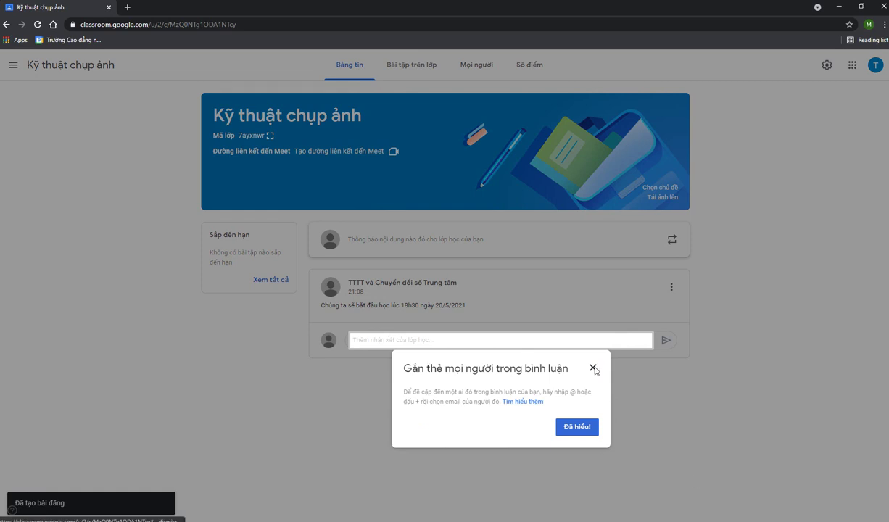
pyautogui.click(593, 369)
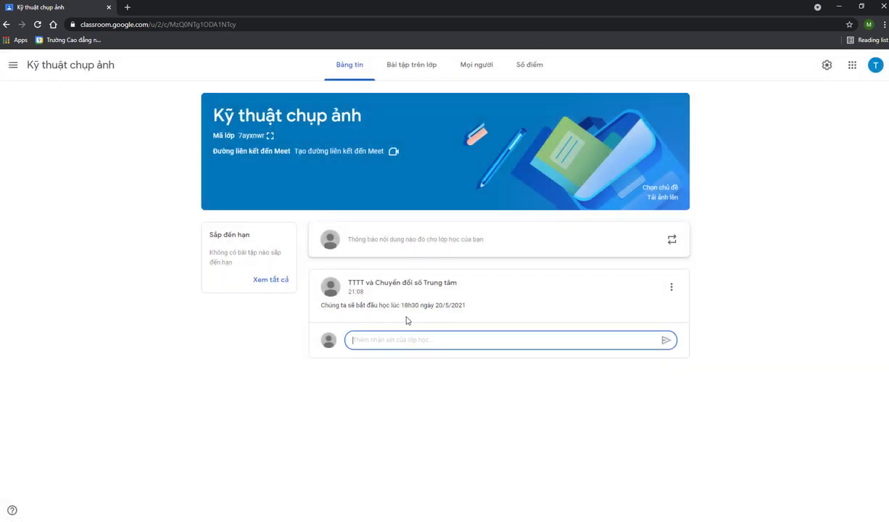
pyautogui.click(452, 344)
pyautogui.write('Hôm')
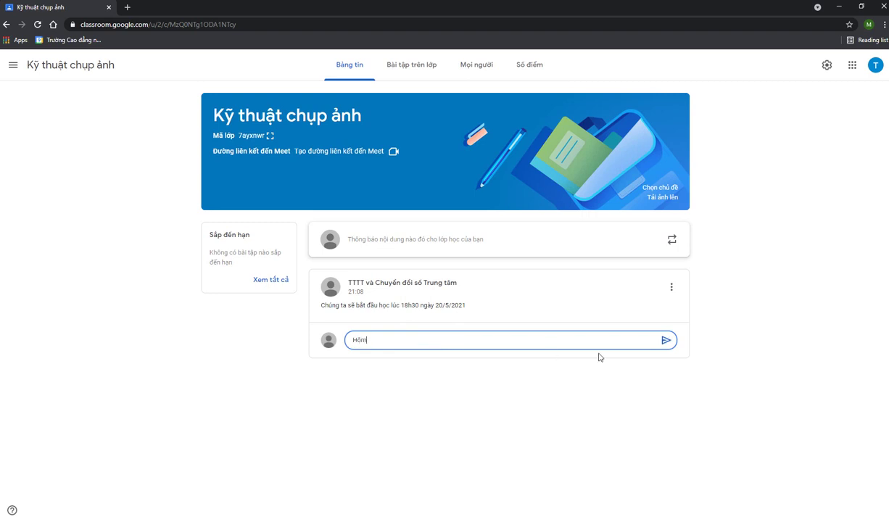
pyautogui.write(' đó em lên lớp đúng giờ')
pyautogui.press('Return')
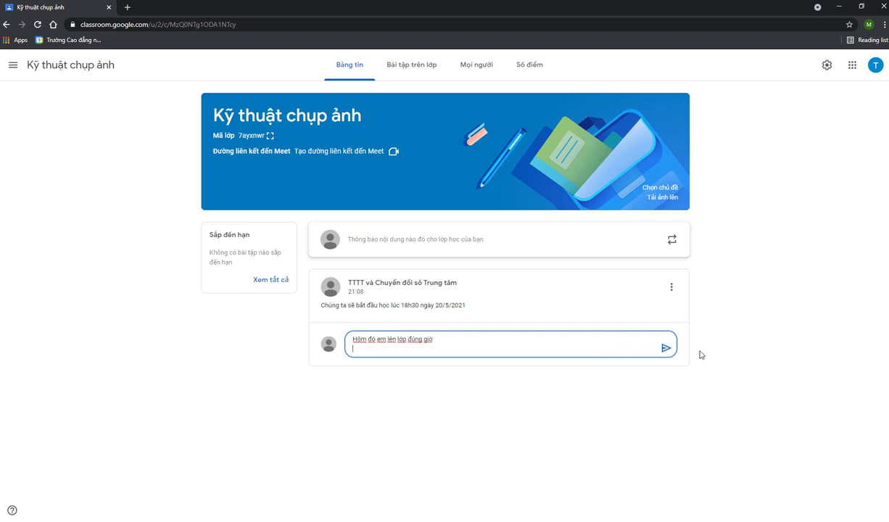
pyautogui.click(665, 348)
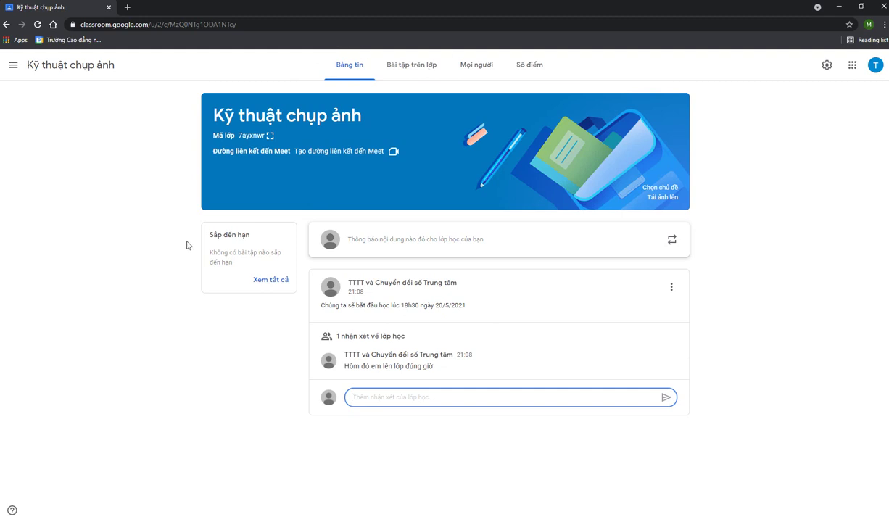
# Open the Bài tập trên lớp page and its Tạo menu
pyautogui.click(418, 71)
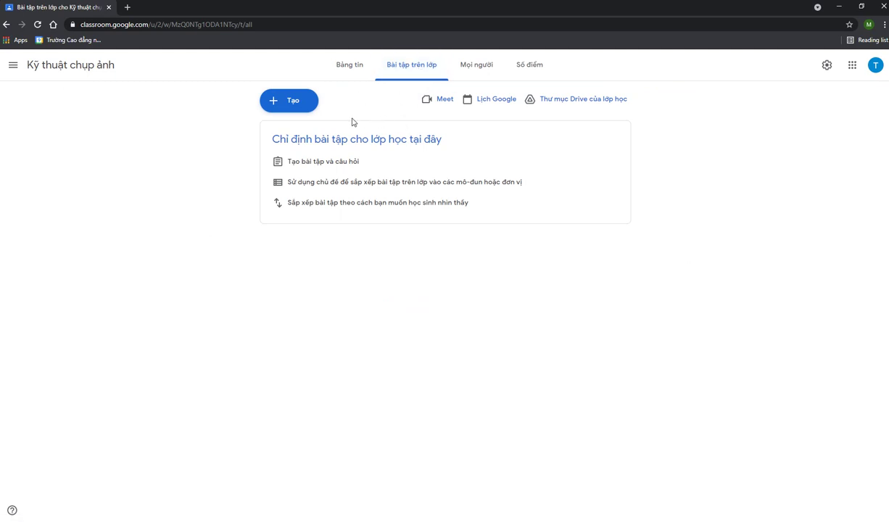
pyautogui.click(303, 108)
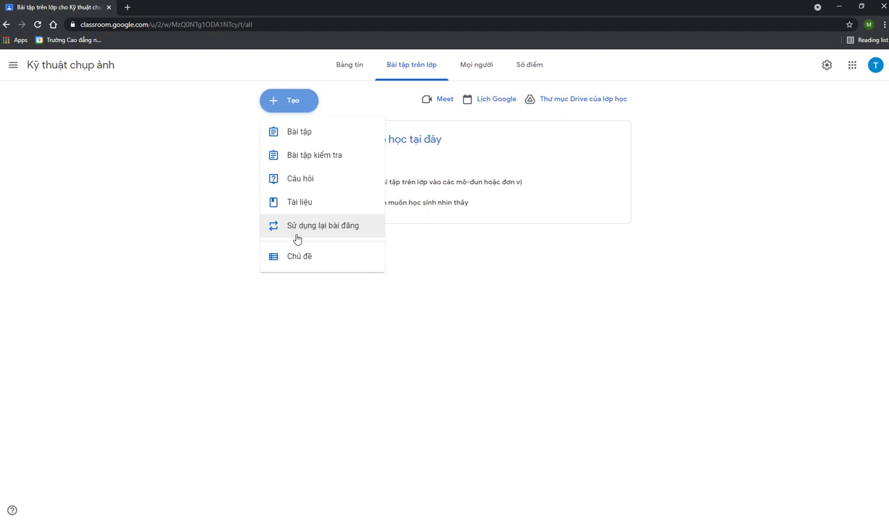
# Create an assignment titled 'Hãy chụp một bộ ảnh tòa nhà' and clear its points field
pyautogui.click(320, 134)
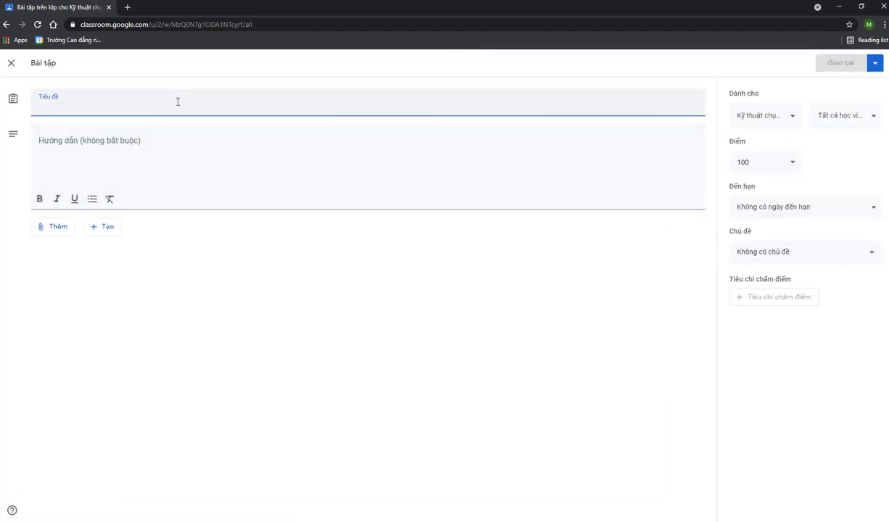
pyautogui.write('Hãy chup')
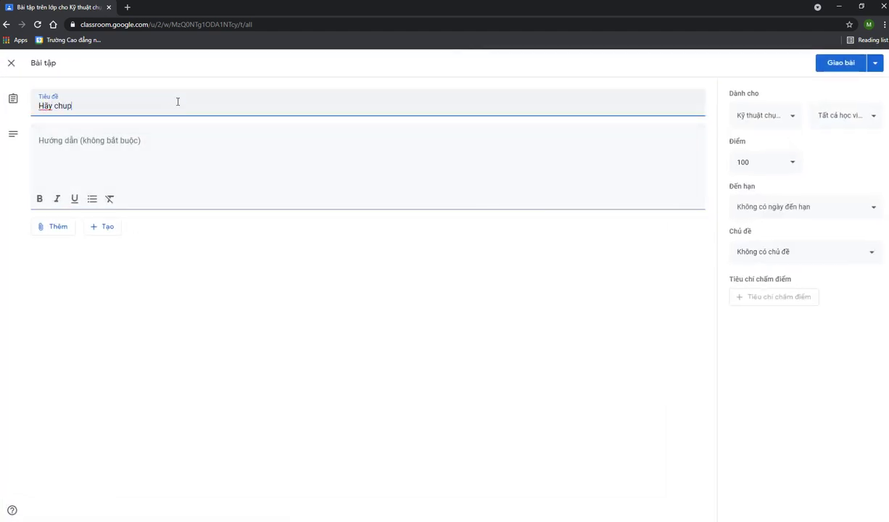
pyautogui.write(' một b')
pyautogui.write('ộ ánh ty')
pyautogui.write('a nha')
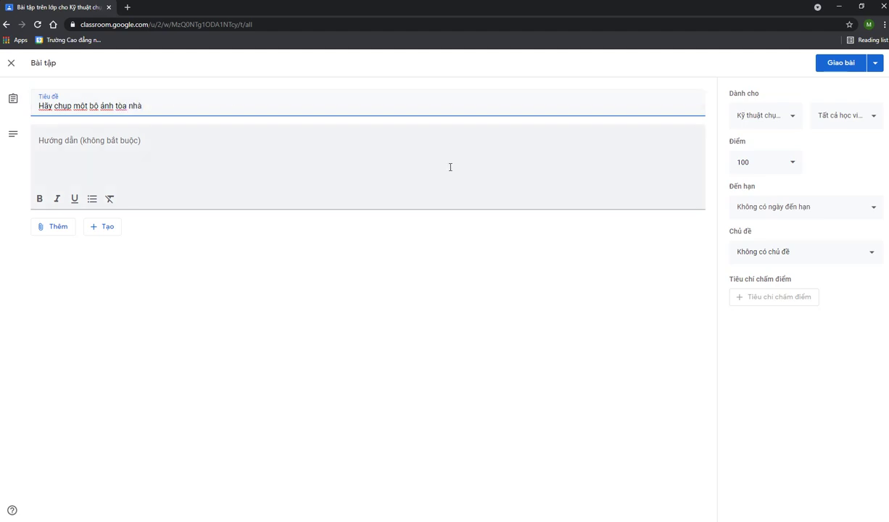
pyautogui.write('f')
pyautogui.click(769, 166)
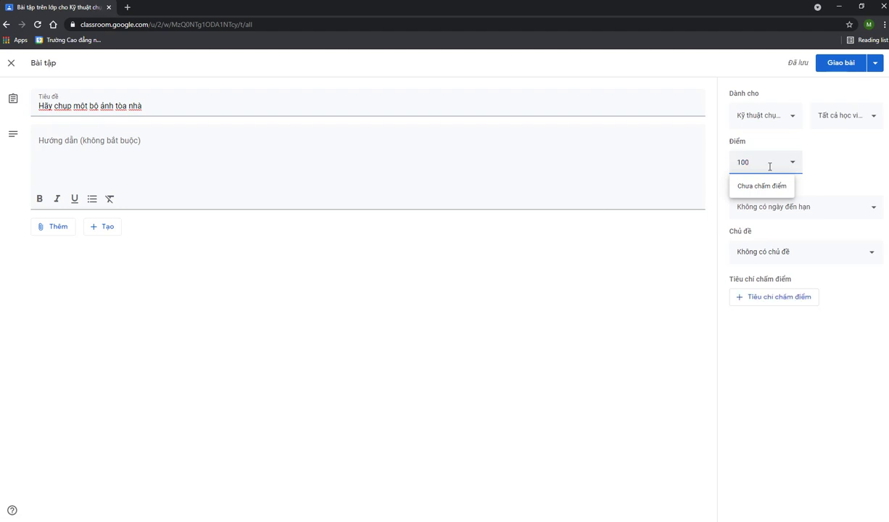
pyautogui.click(769, 166)
pyautogui.click(769, 187)
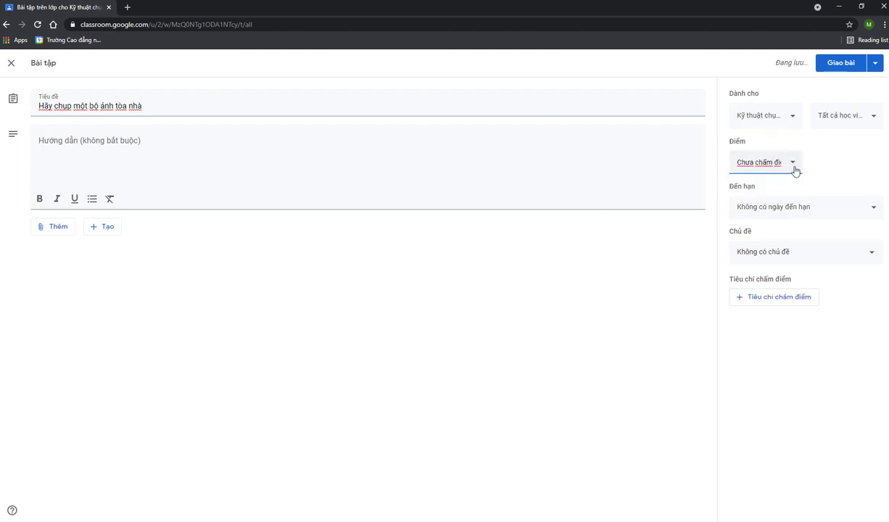
pyautogui.click(783, 166)
pyautogui.hotkey('ctrl', 'shift', 'Left')
pyautogui.hotkey('ctrl', 'shift', 'Left')
pyautogui.hotkey('ctrl', 'shift', 'Left')
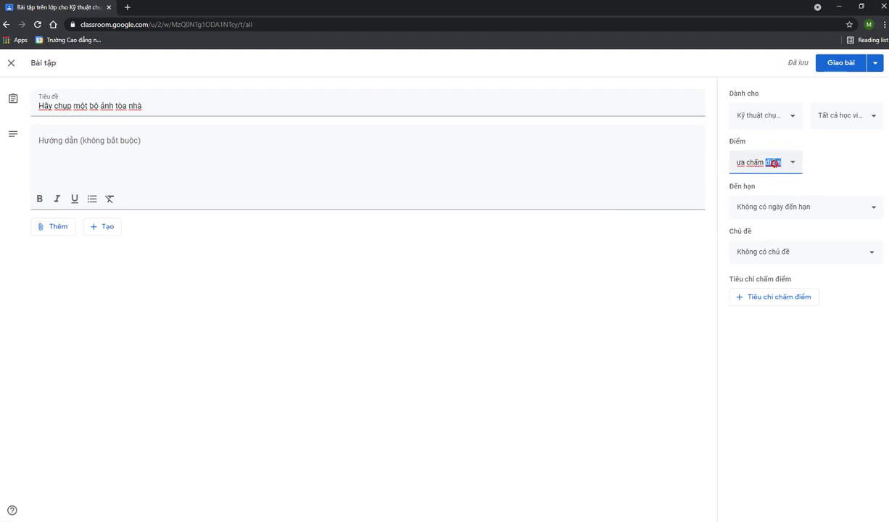
pyautogui.press('BackSpace')
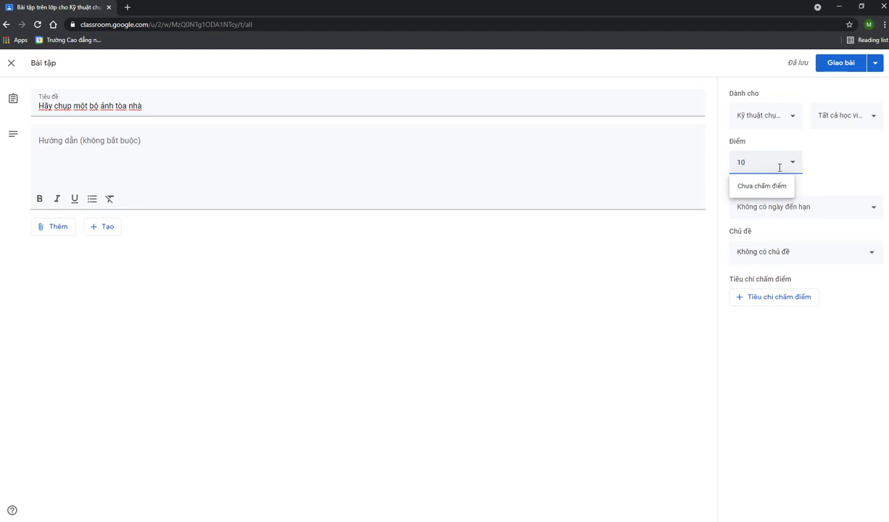
# Give the assignment 10 points and a due date of 23 May 2021 at 23:59
pyautogui.write('10')
pyautogui.click(831, 134)
pyautogui.click(812, 207)
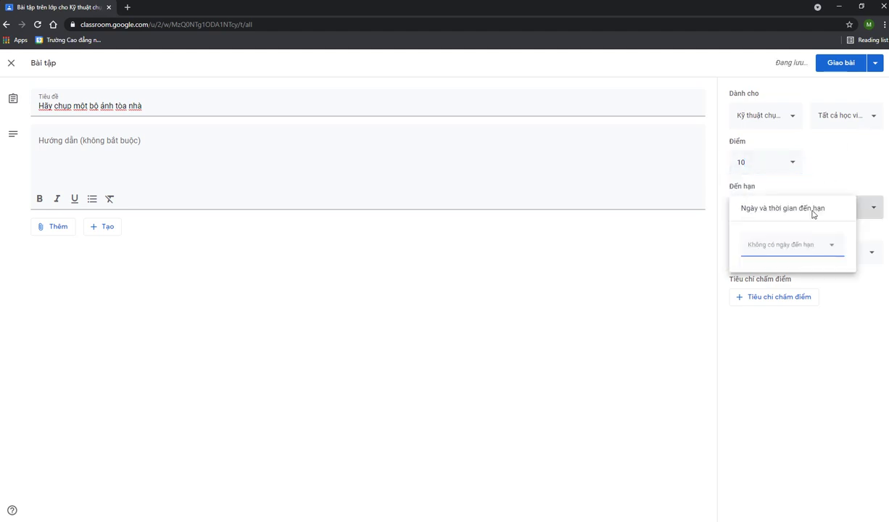
pyautogui.click(813, 246)
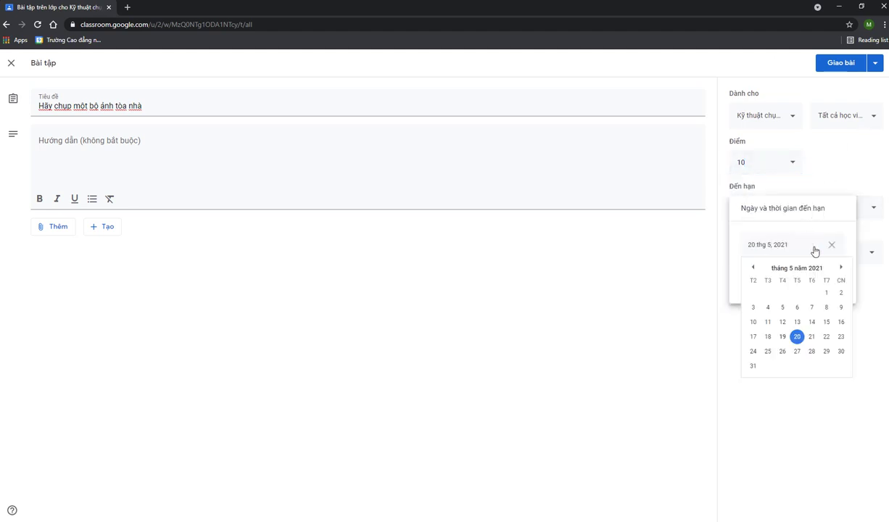
pyautogui.click(841, 337)
pyautogui.click(773, 276)
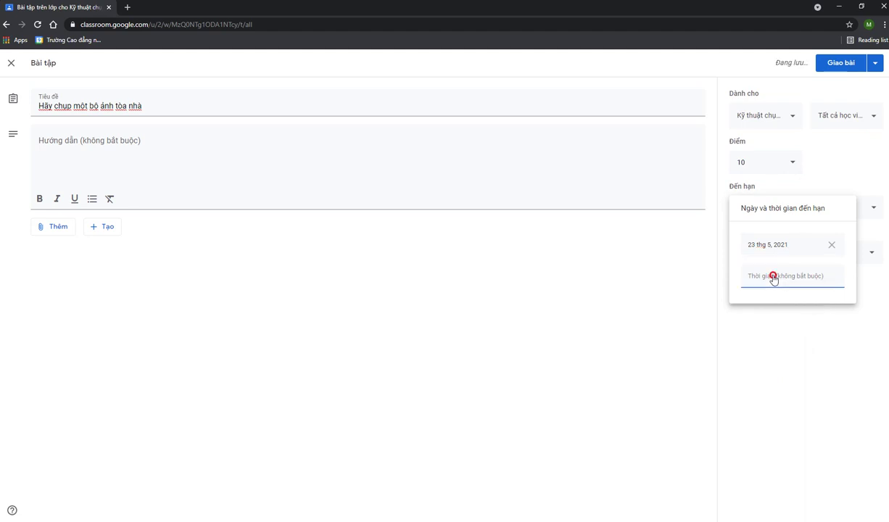
pyautogui.click(759, 324)
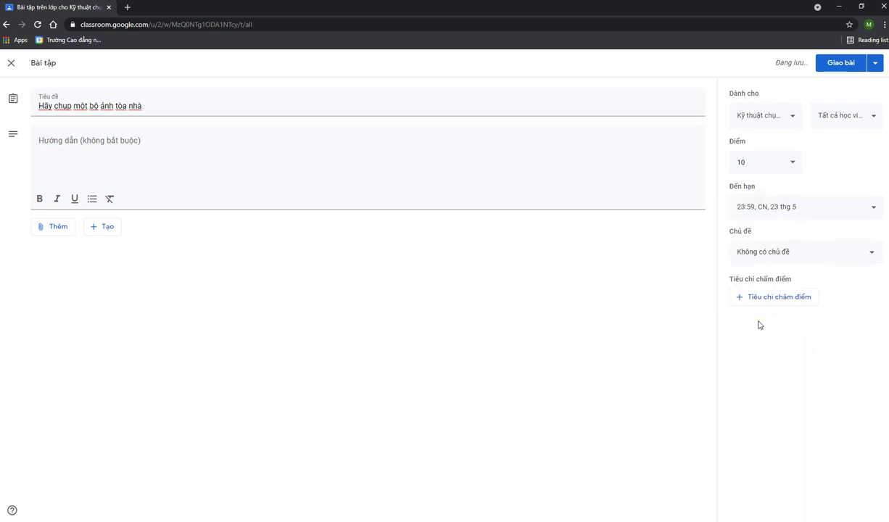
# Type a new topic 'Chụp ảnh toàn cảnh', fixing typos, then delete the name
pyautogui.click(803, 261)
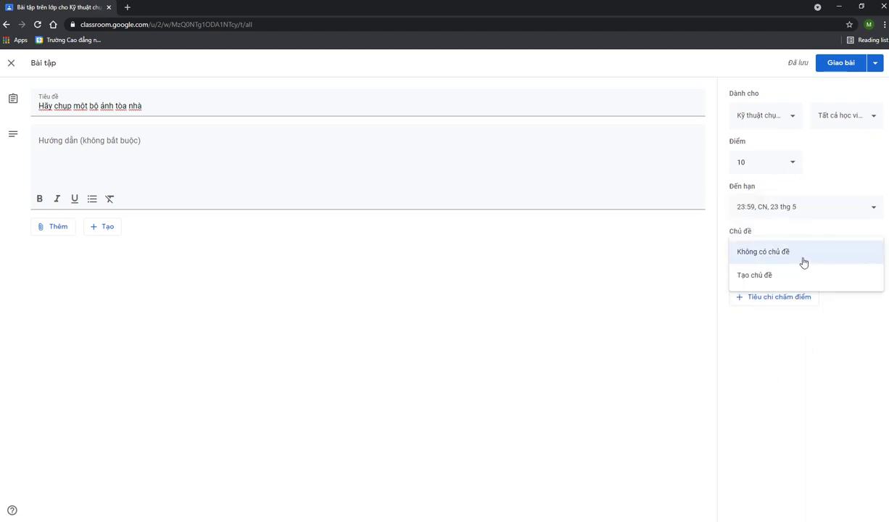
pyautogui.click(751, 276)
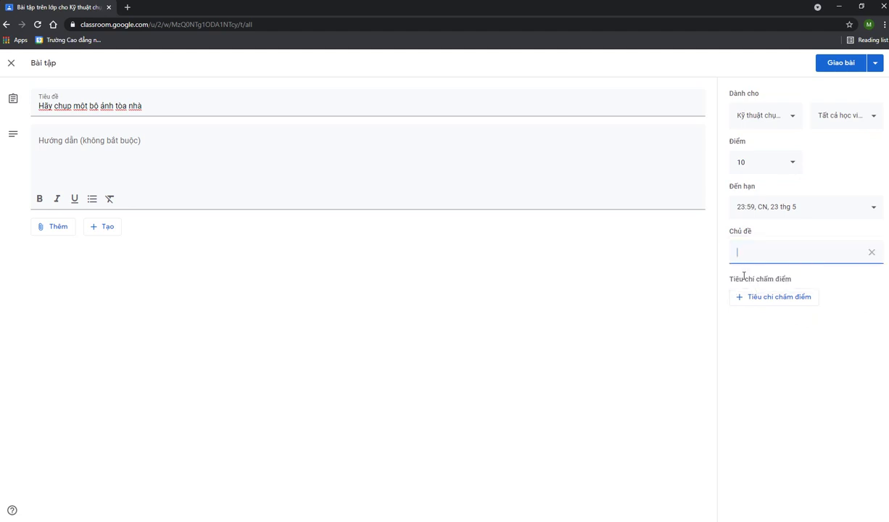
pyautogui.write('Chụp toàn cánh')
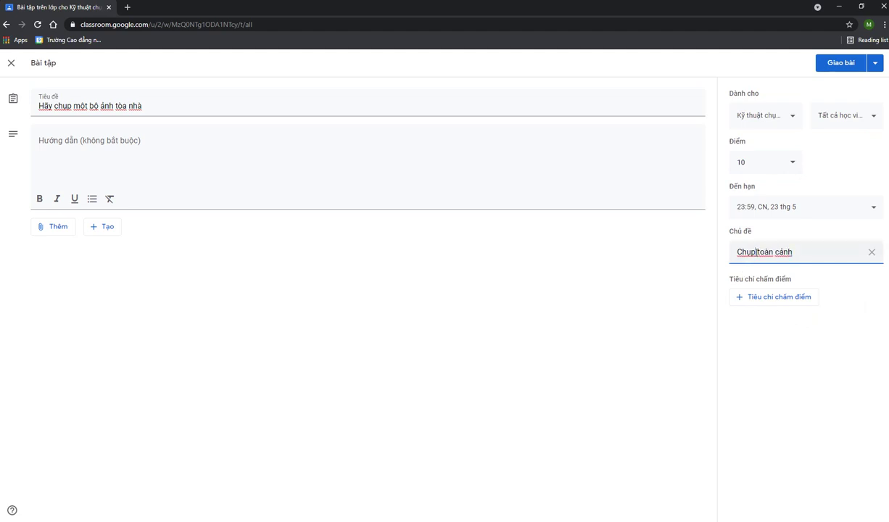
pyautogui.click(758, 251)
pyautogui.write('ảnh')
pyautogui.click(814, 251)
pyautogui.press('BackSpace')
pyautogui.press('BackSpace')
pyautogui.press('BackSpace')
pyautogui.press('BackSpace')
pyautogui.write('cảnh')
pyautogui.tripleClick(783, 252)
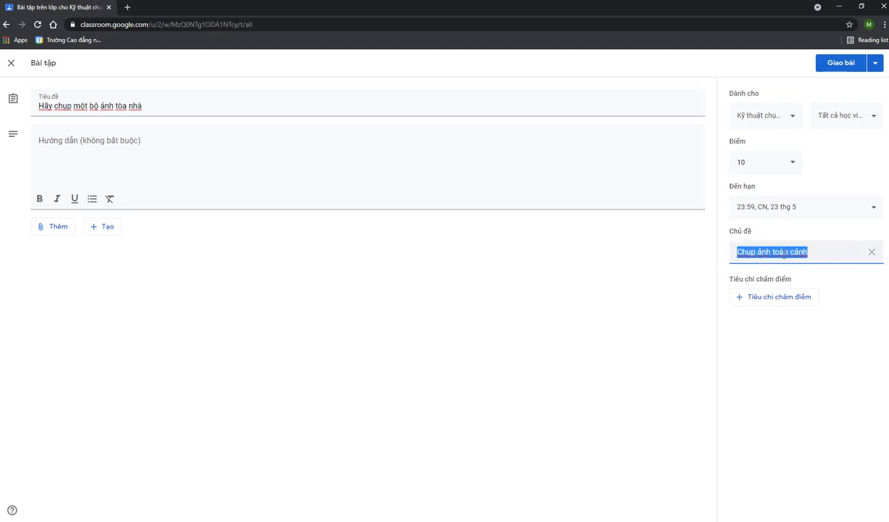
pyautogui.press('BackSpace')
# Clear the topic and create it again as 'Chụp ảnh toàn cảnh'
pyautogui.click(867, 252)
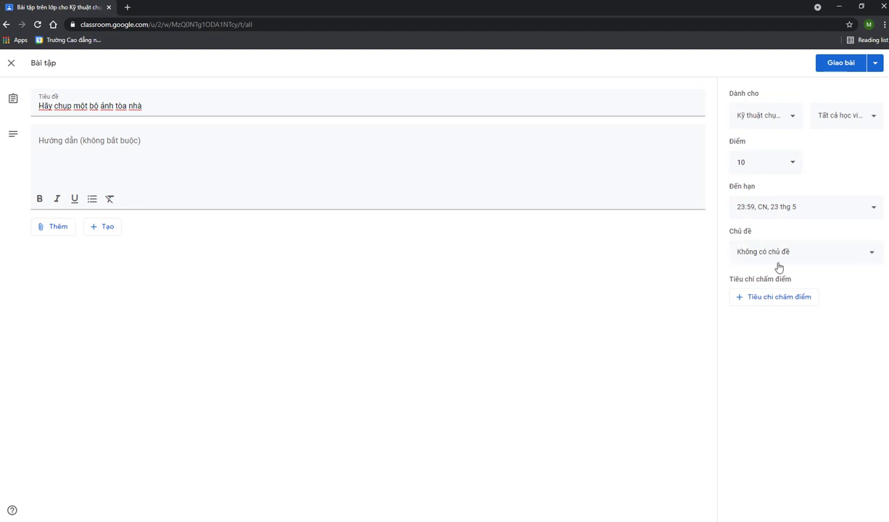
pyautogui.click(774, 264)
pyautogui.click(757, 277)
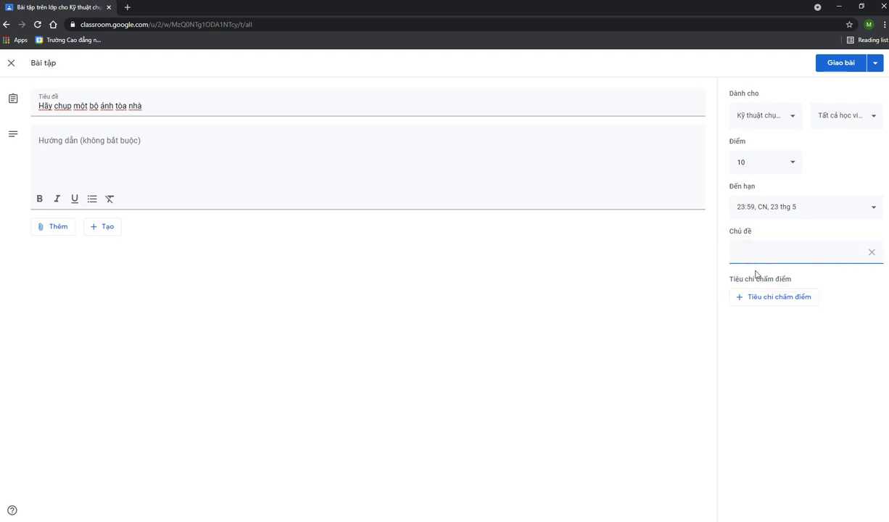
pyautogui.write('Chjhu')
pyautogui.press('BackSpace')
pyautogui.press('BackSpace')
pyautogui.write('up ánh toàn cản')
pyautogui.click(761, 164)
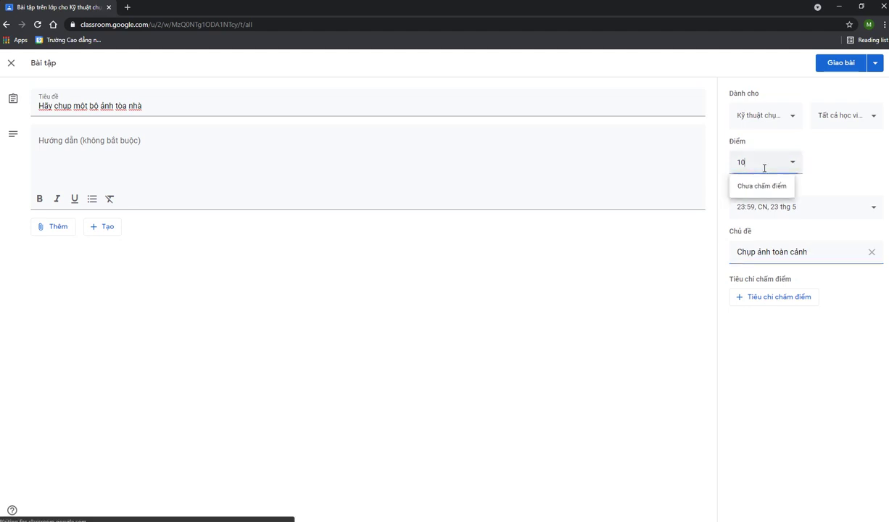
# Look over the rubric options, then enter the instruction 'Chụp ít nhất 10 tấm ảnh'
pyautogui.click(864, 183)
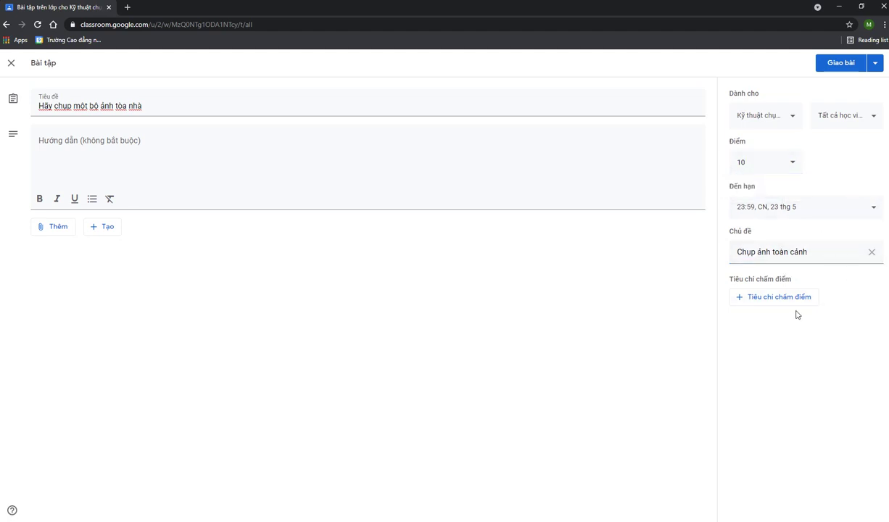
pyautogui.click(773, 303)
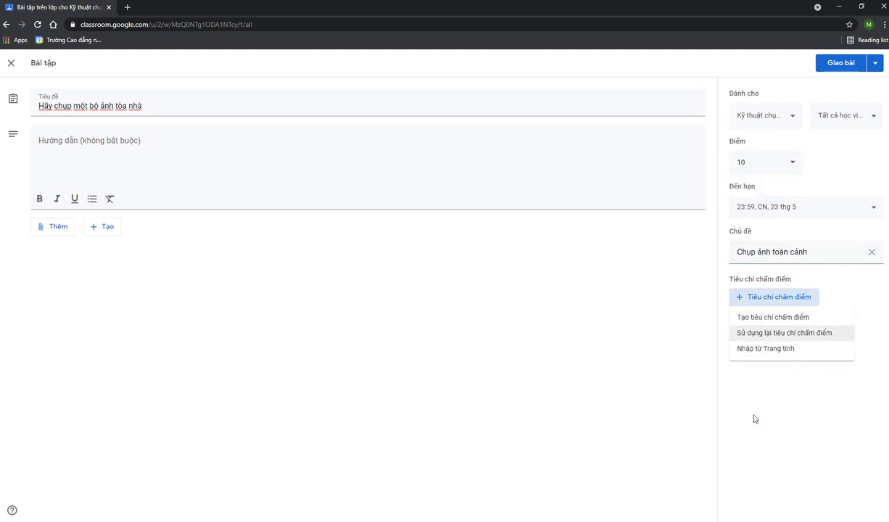
pyautogui.click(775, 379)
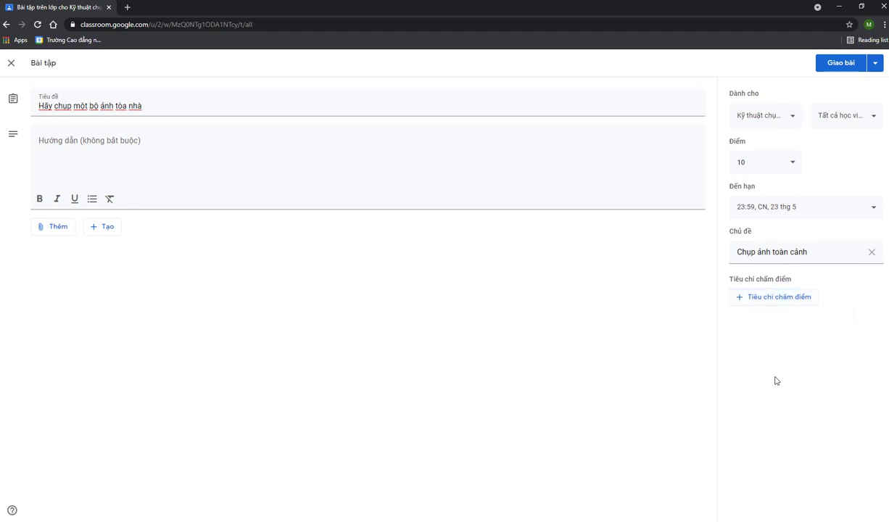
pyautogui.click(203, 149)
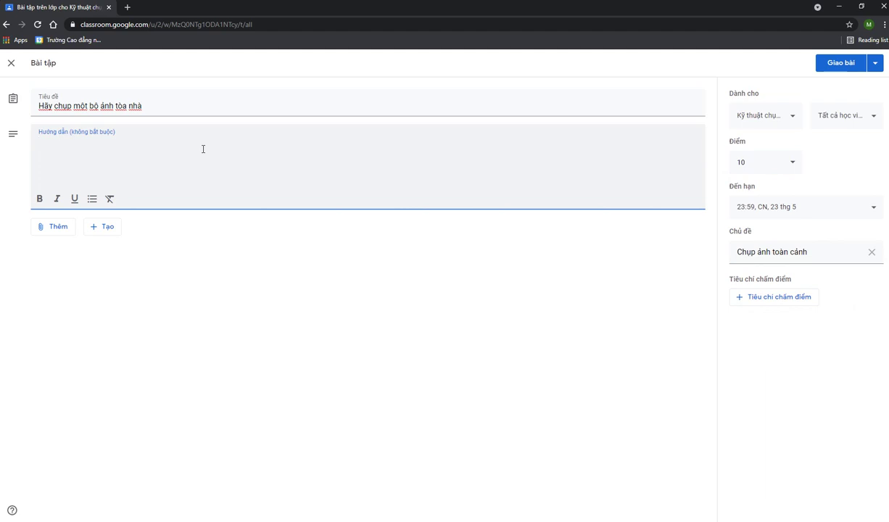
pyautogui.write('Chu p ist nb')
pyautogui.press('BackSpace')
pyautogui.press('BackSpace')
pyautogui.write('jp its nhaats 10 taams anhr')
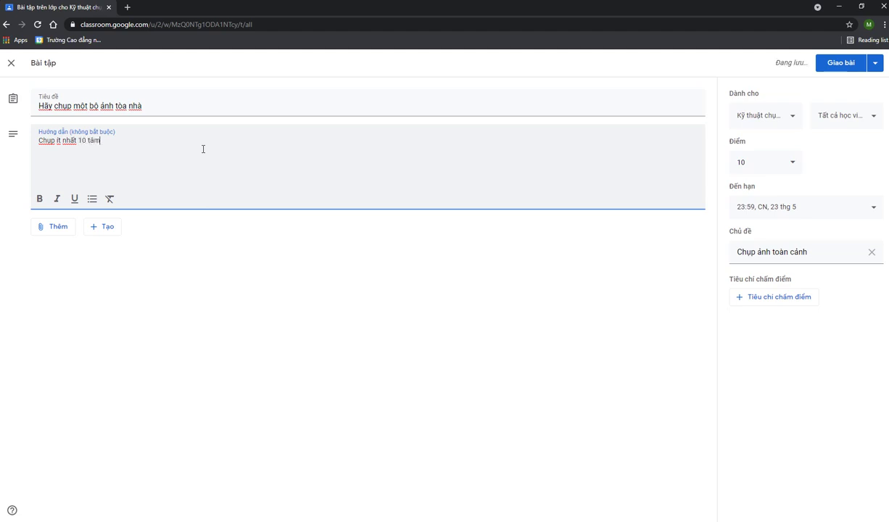
pyautogui.write('r')
# Review the Giao bài posting options, then post the building-photo assignment to the class
pyautogui.click(875, 68)
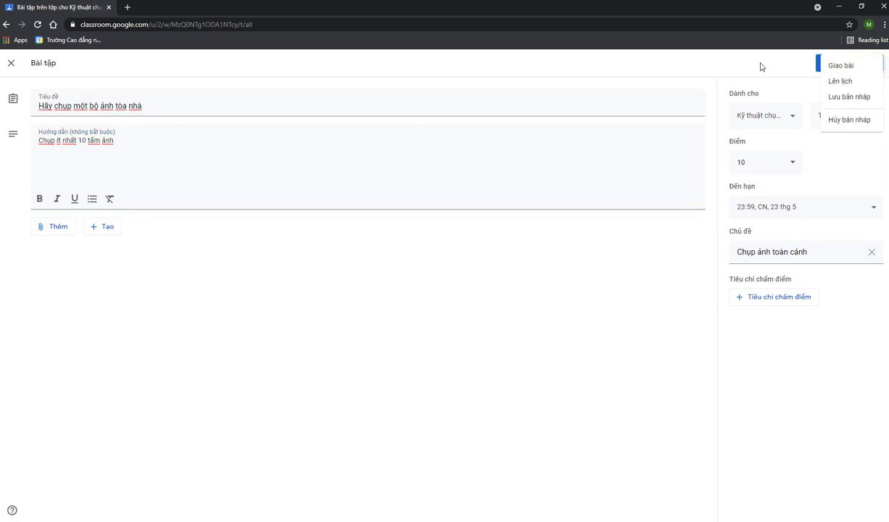
pyautogui.click(732, 64)
pyautogui.click(875, 72)
pyautogui.click(728, 70)
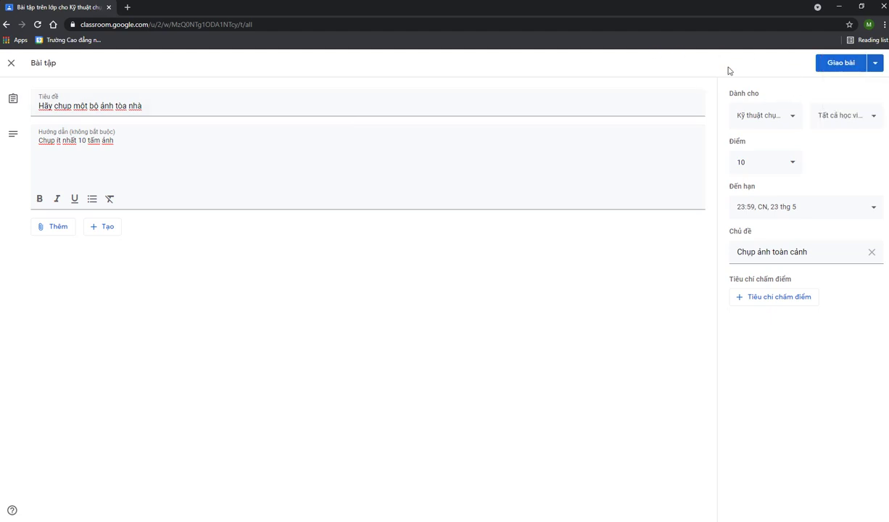
pyautogui.click(843, 66)
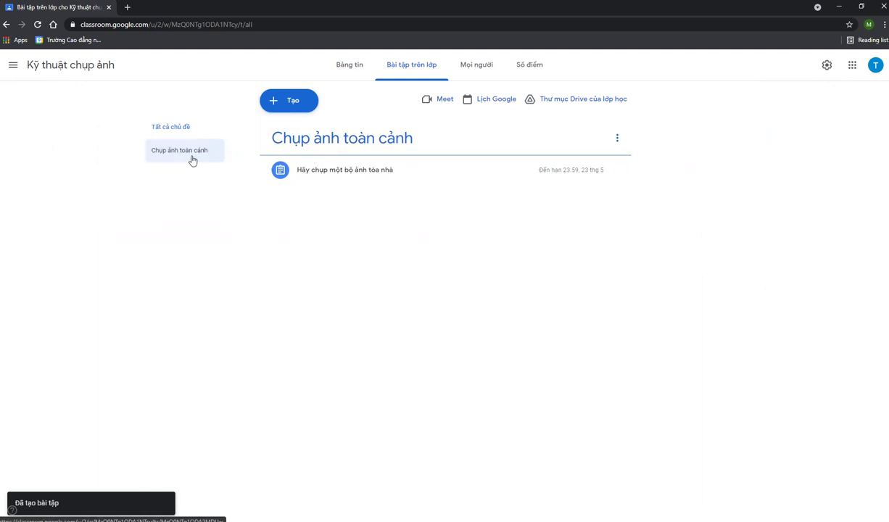
pyautogui.click(157, 155)
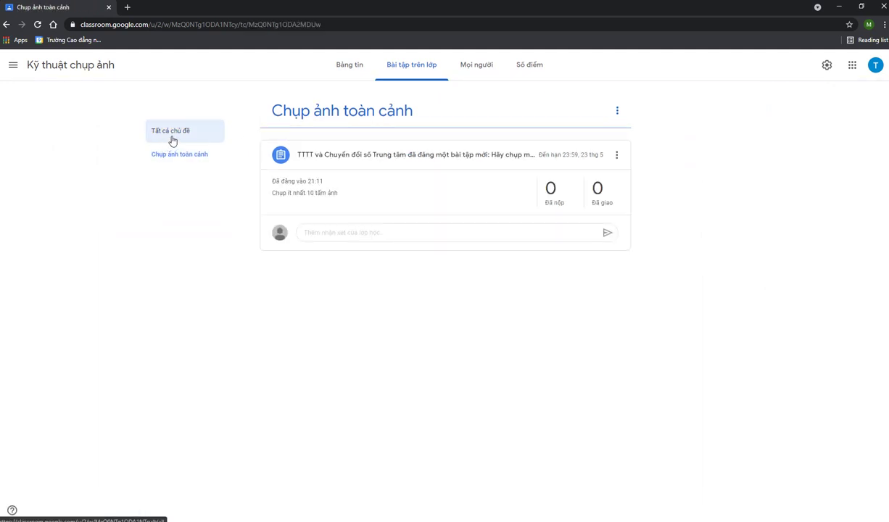
pyautogui.click(172, 140)
pyautogui.click(185, 155)
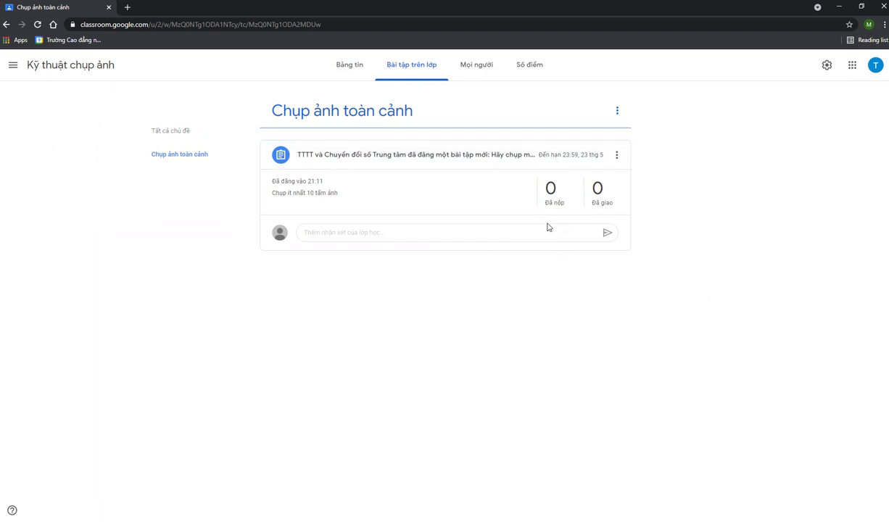
pyautogui.click(478, 67)
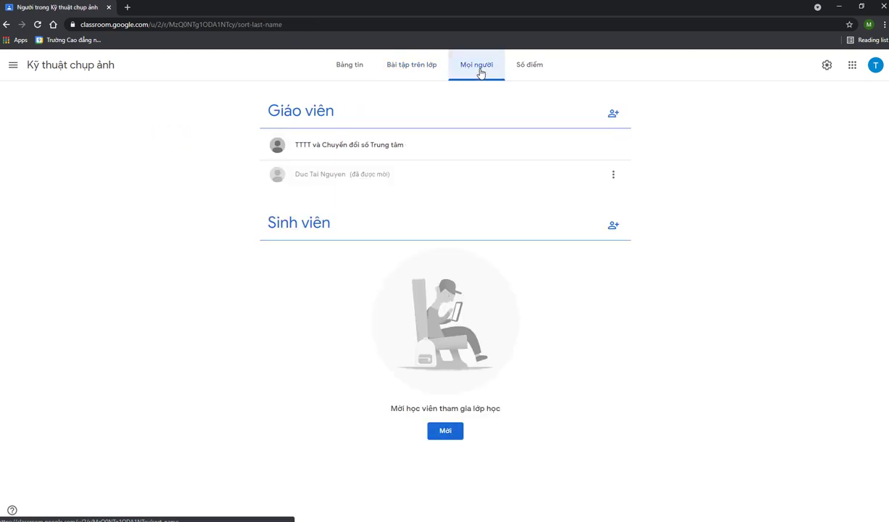
pyautogui.click(414, 75)
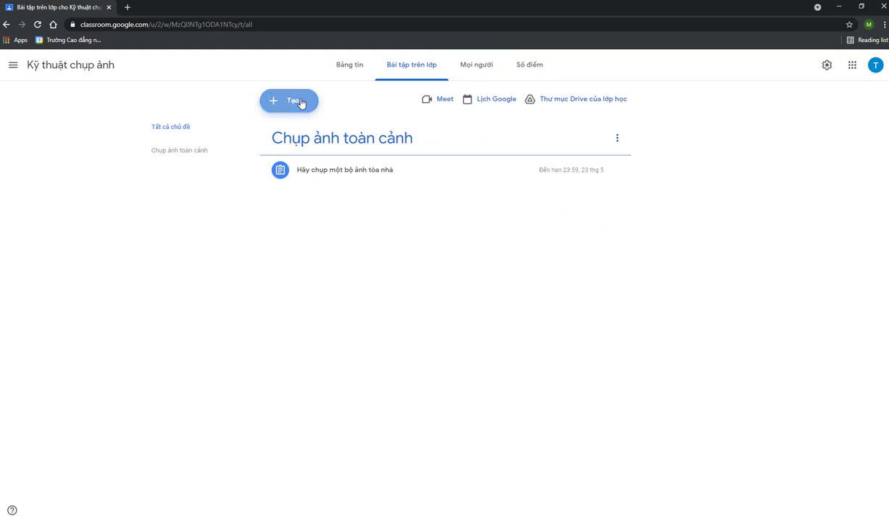
# Create a new quiz assignment titled 'Kiểm tra định kỳ'
pyautogui.click(301, 104)
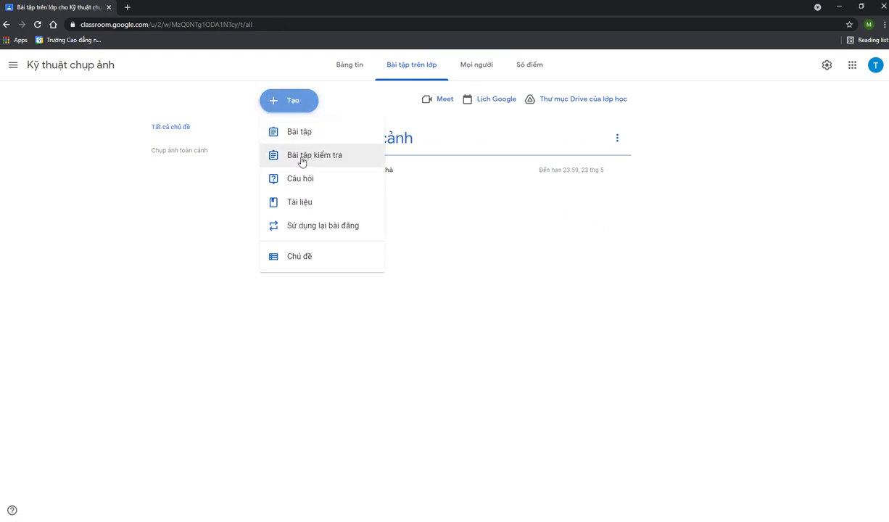
pyautogui.click(354, 157)
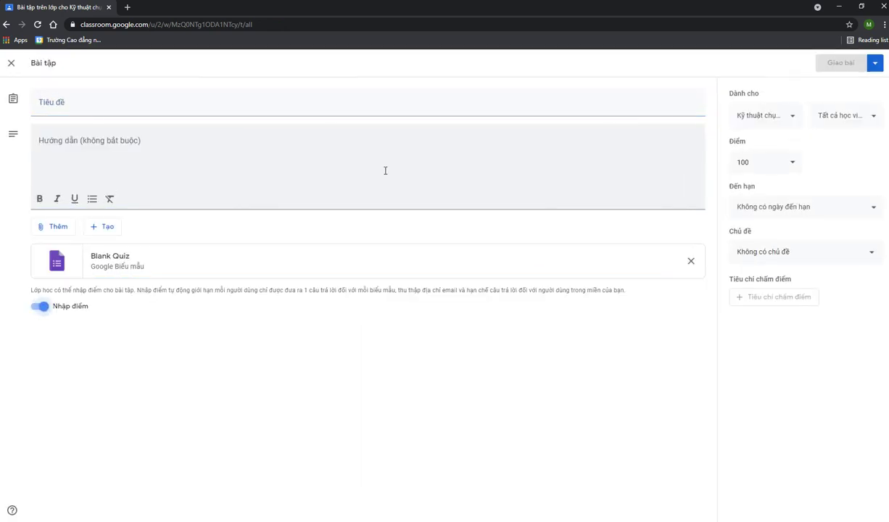
pyautogui.click(387, 105)
pyautogui.write('Kiểm')
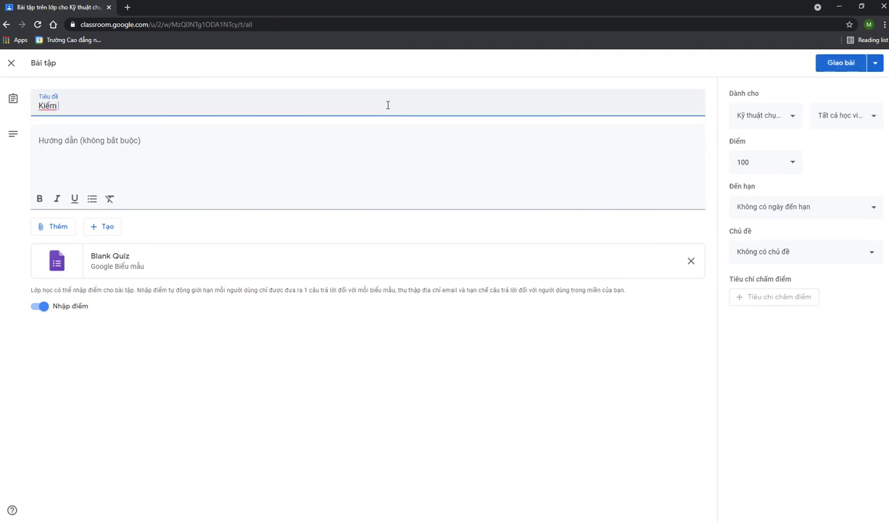
pyautogui.write(' tra điu')
pyautogui.press('BackSpace')
pyautogui.write('ngh')
pyautogui.press('BackSpace')
pyautogui.press('BackSpace')
# Enter 'Tự luận' as the quiz instructions
pyautogui.click(254, 152)
pyautogui.write('Lam')
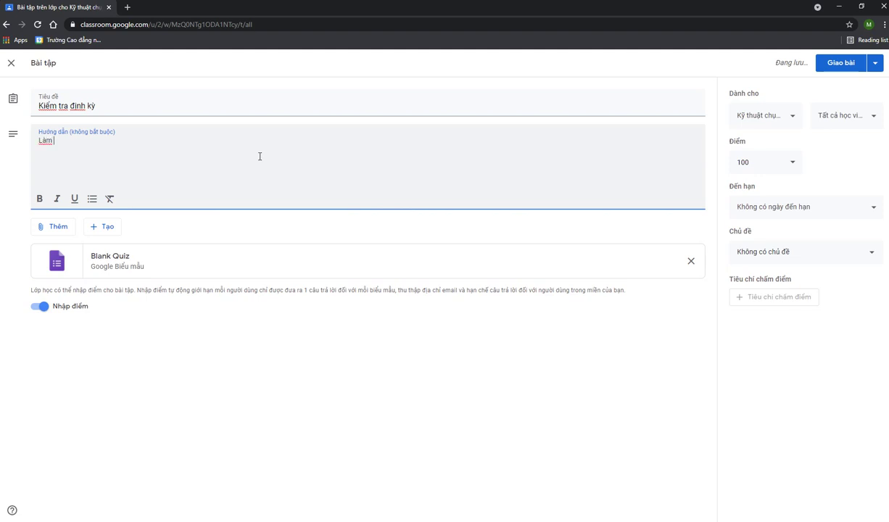
pyautogui.write('f')
pyautogui.press('BackSpace')
pyautogui.press('BackSpace')
pyautogui.write('Tư luan')
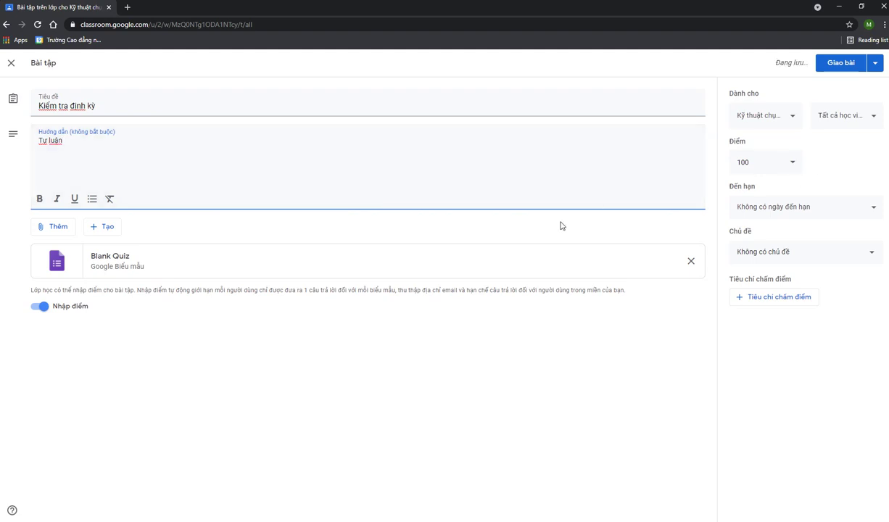
pyautogui.click(742, 164)
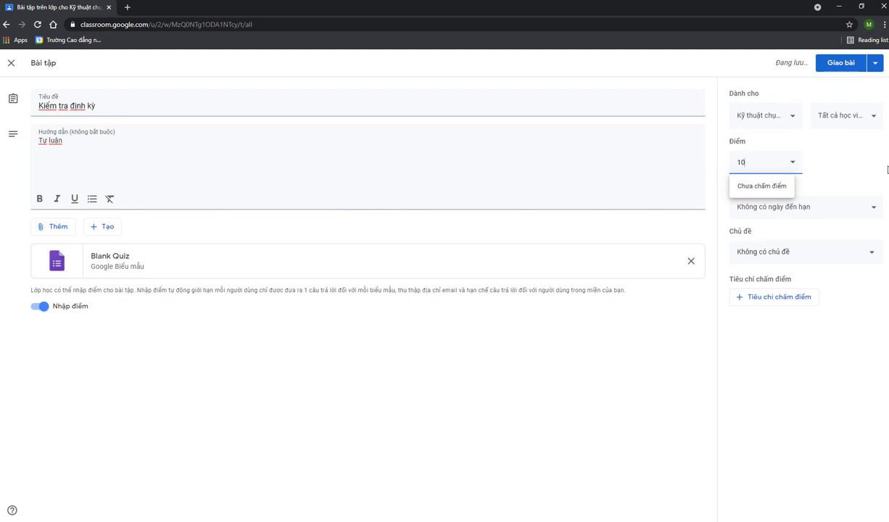
# Give the quiz 10 points and a due date of Sunday 23 May
pyautogui.press('BackSpace')
pyautogui.press('BackSpace')
pyautogui.write('10')
pyautogui.click(813, 217)
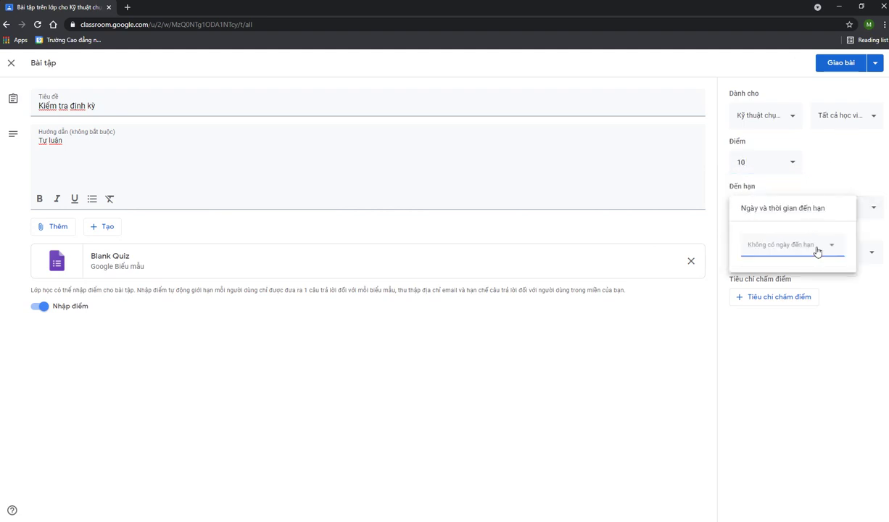
pyautogui.click(817, 251)
pyautogui.click(840, 337)
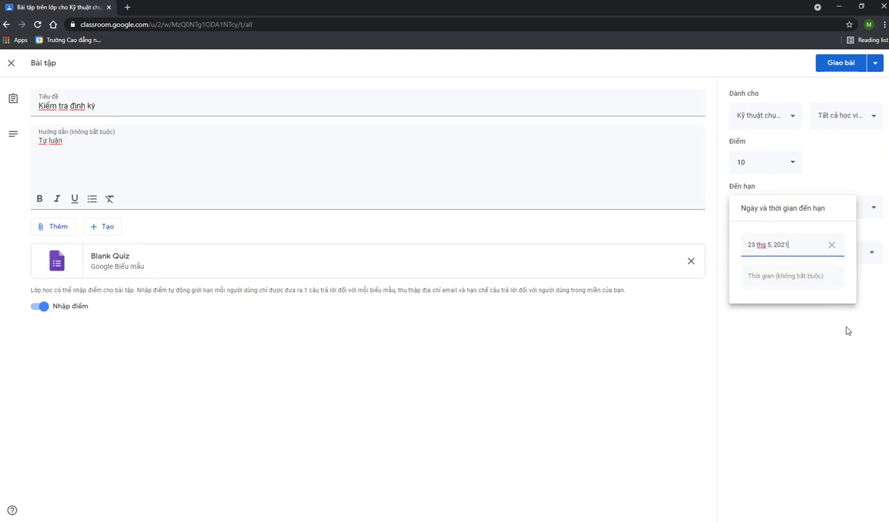
pyautogui.click(812, 319)
# Create and assign the new topic 'Kiểm tra định kỳ' to the quiz
pyautogui.click(808, 253)
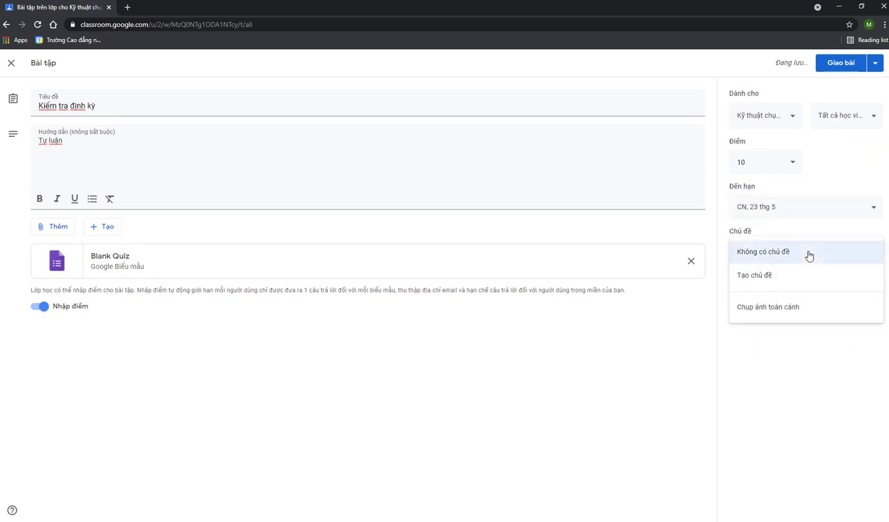
pyautogui.click(770, 277)
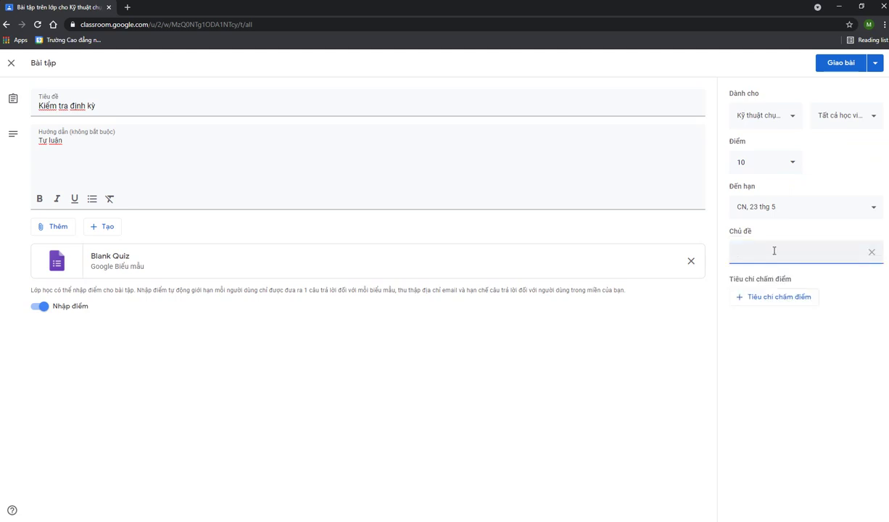
pyautogui.write('Kiểm tra đin')
pyautogui.click(764, 356)
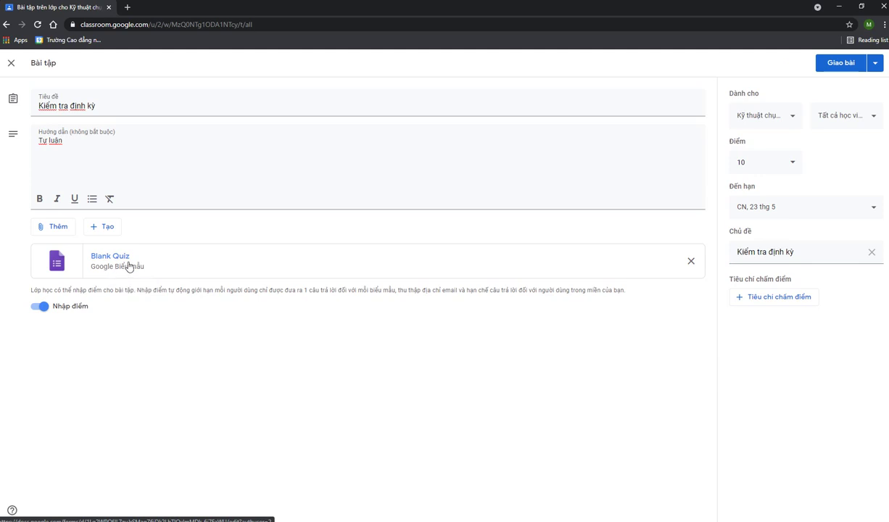
# Open the attached Blank Quiz and title it 'Kiểm tra định kỳ lần 1'
pyautogui.click(127, 266)
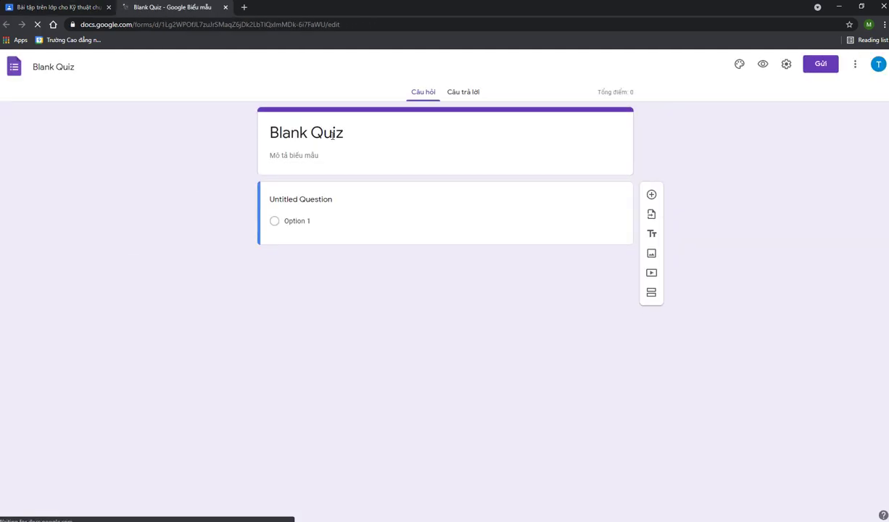
pyautogui.write('Kiểm')
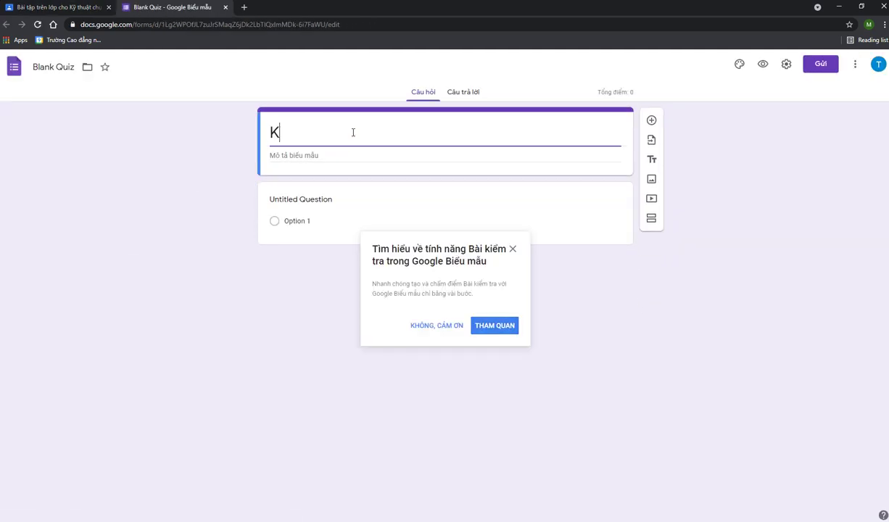
pyautogui.press('BackSpace')
pyautogui.press('BackSpace')
pyautogui.press('BackSpace')
pyautogui.write('ioee')
pyautogui.press('BackSpace')
pyautogui.press('BackSpace')
pyautogui.write('ểm tra')
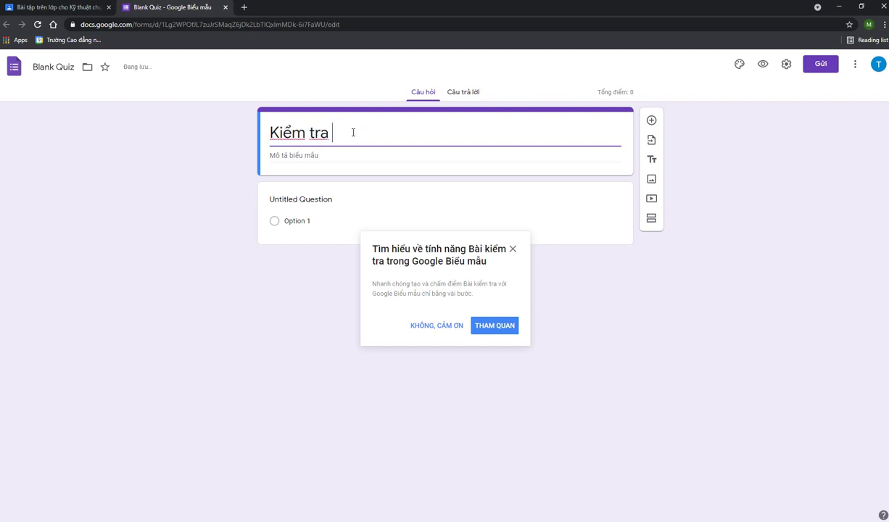
pyautogui.write(' đu')
pyautogui.press('BackSpace')
pyautogui.write('ingj')
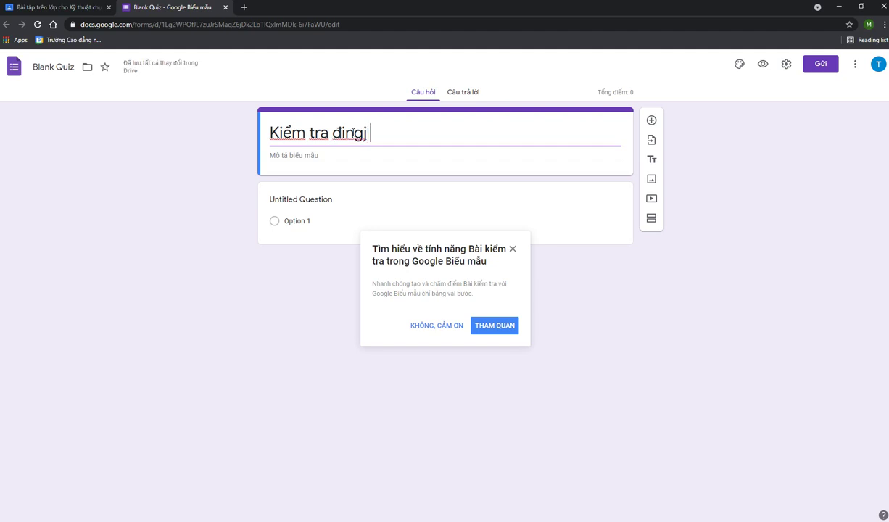
pyautogui.write('h')
pyautogui.press('BackSpace')
pyautogui.press('BackSpace')
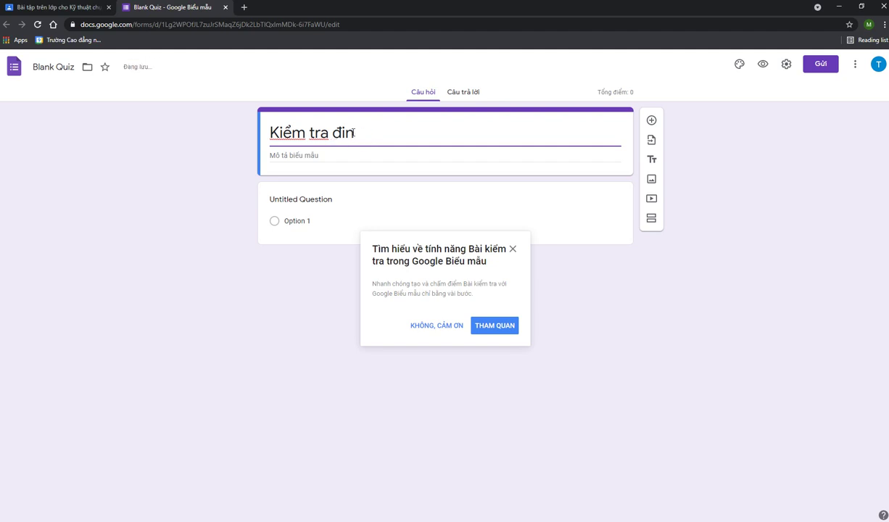
pyautogui.write('h kỳ lần 1')
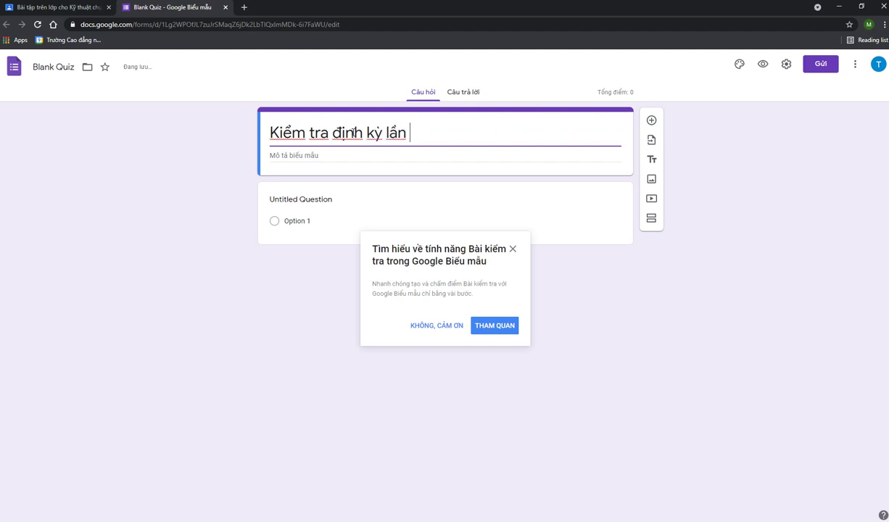
# Dismiss the quiz introduction and show the first question's type choices
pyautogui.click(514, 252)
pyautogui.click(427, 237)
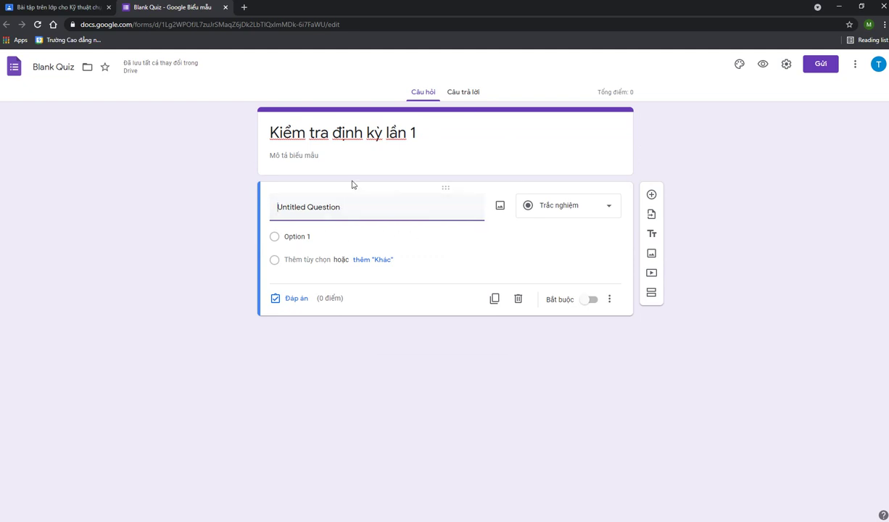
pyautogui.click(594, 217)
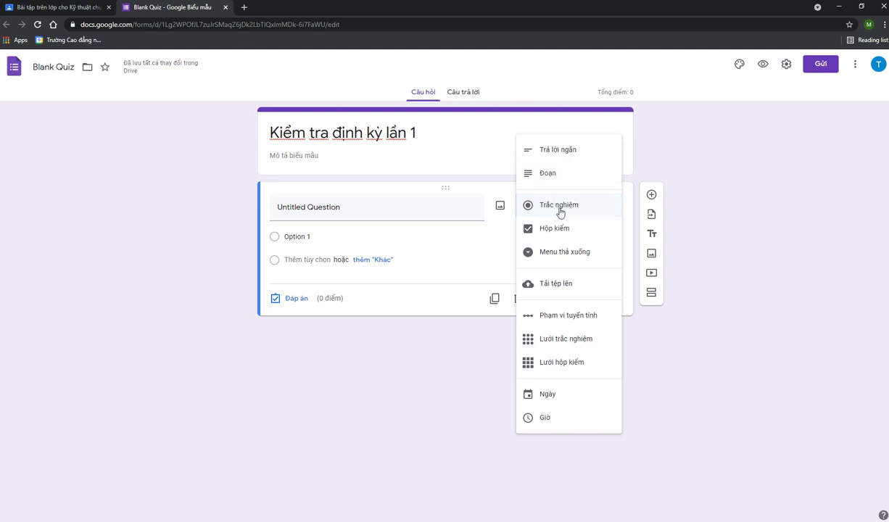
# Make question one a paragraph asking 'Thế nào là chế độ chụp ảnh MF?' and add another question
pyautogui.click(546, 176)
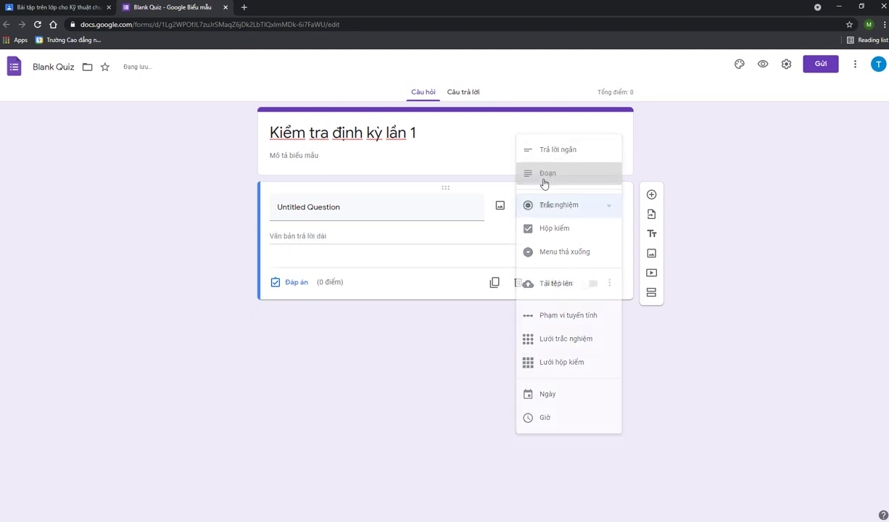
pyautogui.click(376, 207)
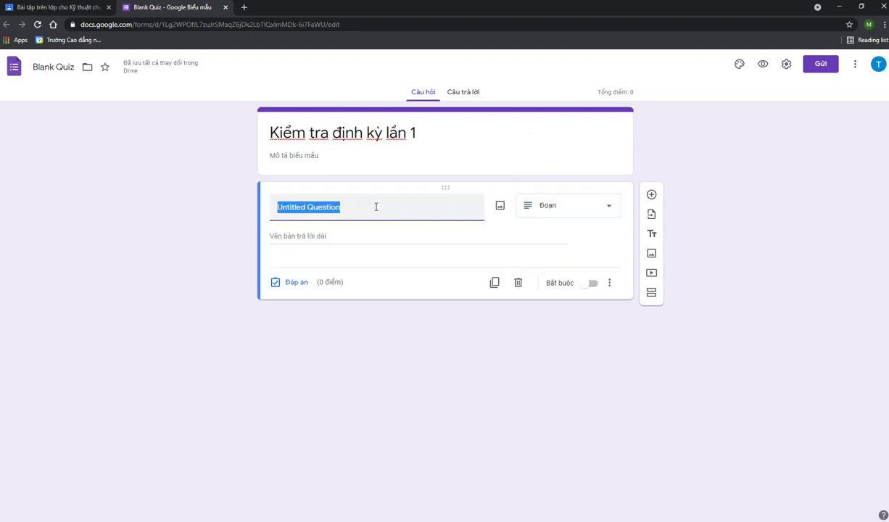
pyautogui.write('Thế na')
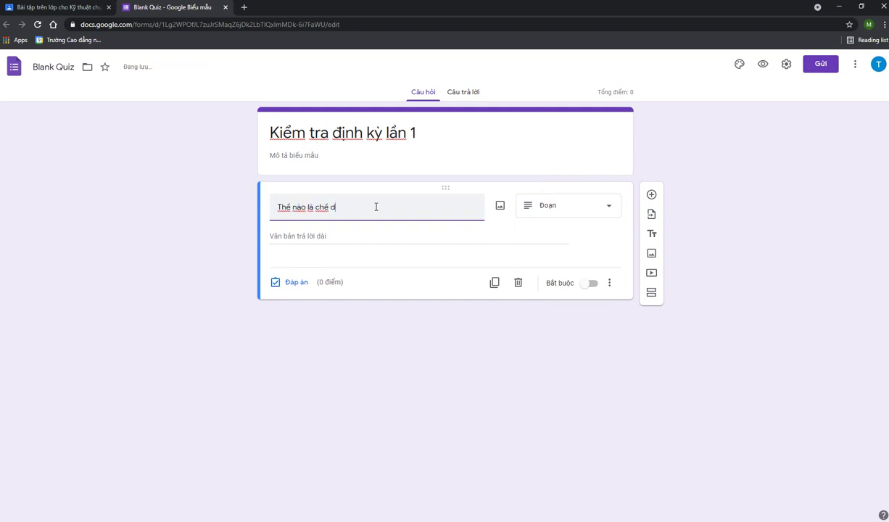
pyautogui.write('o là chế độ chuỉ')
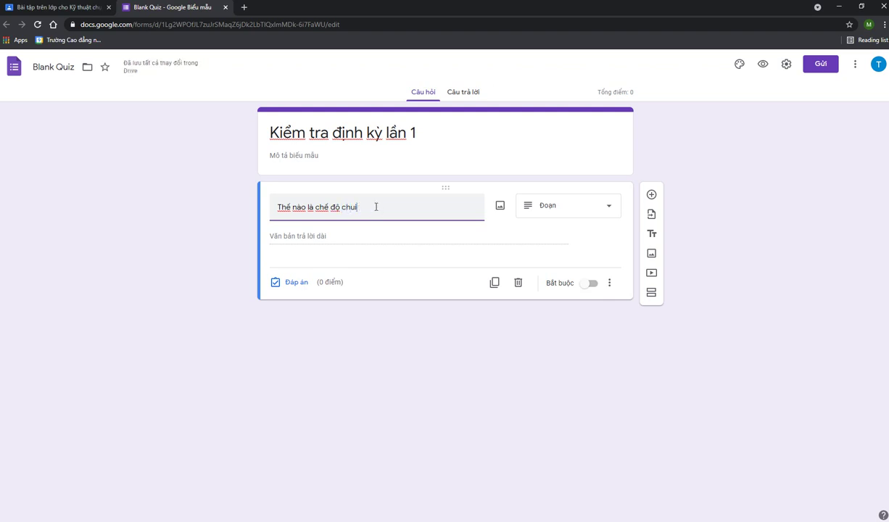
pyautogui.write('hrM')
pyautogui.click(389, 244)
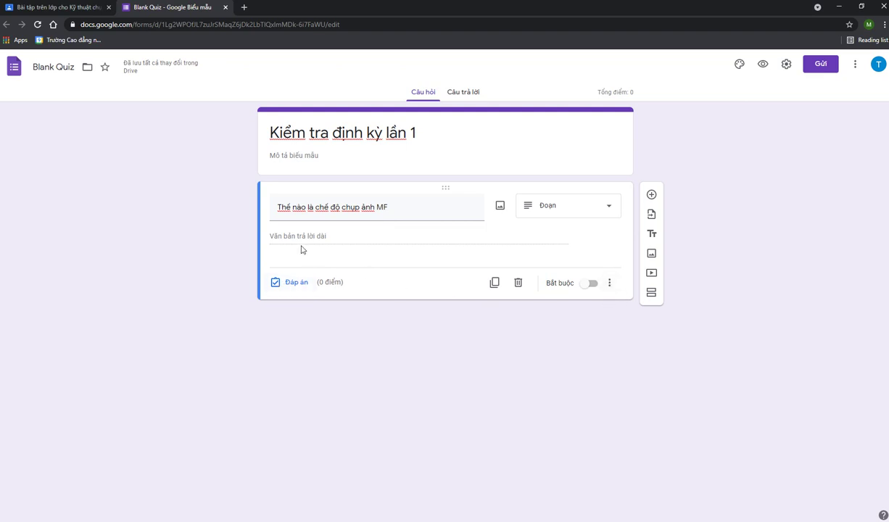
pyautogui.tripleClick(421, 214)
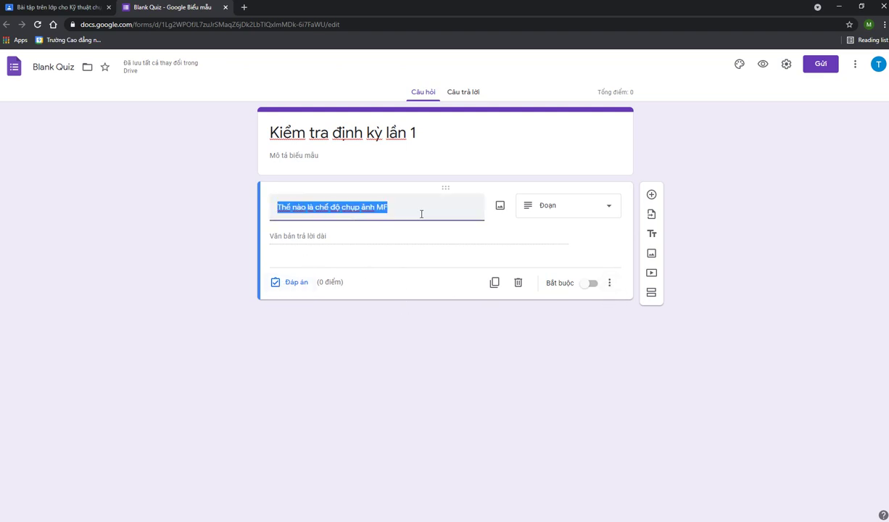
pyautogui.click(425, 210)
pyautogui.write('?')
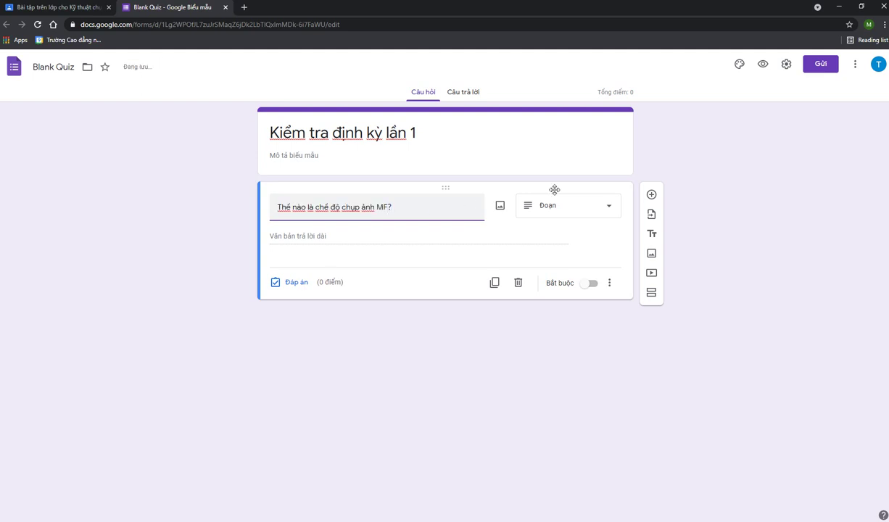
pyautogui.click(652, 195)
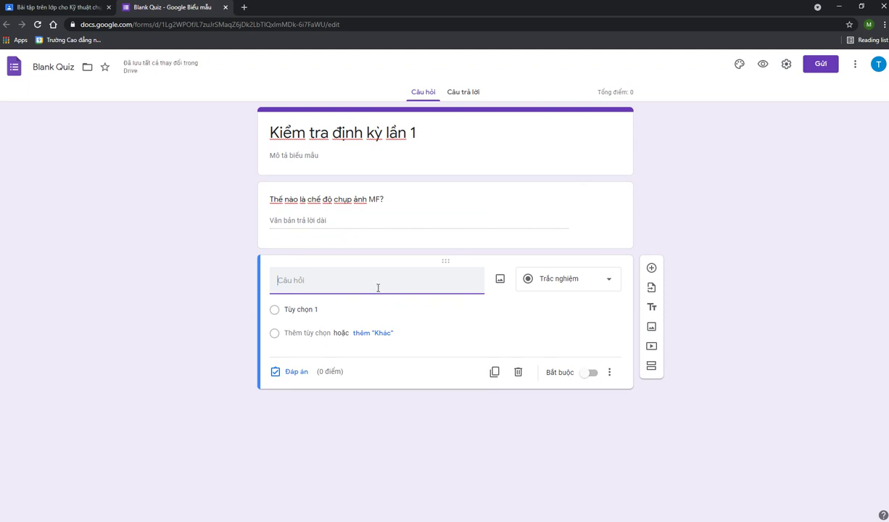
# Set question two to paragraph type with 'Chụp chân dung cần phải làm gì?', then view Câu trả lời
pyautogui.write('Thếd n')
pyautogui.press('BackSpace')
pyautogui.press('BackSpace')
pyautogui.press('BackSpace')
pyautogui.press('BackSpace')
pyautogui.press('BackSpace')
pyautogui.press('BackSpace')
pyautogui.press('BackSpace')
pyautogui.write('Cjh')
pyautogui.write('hu')
pyautogui.write('p c')
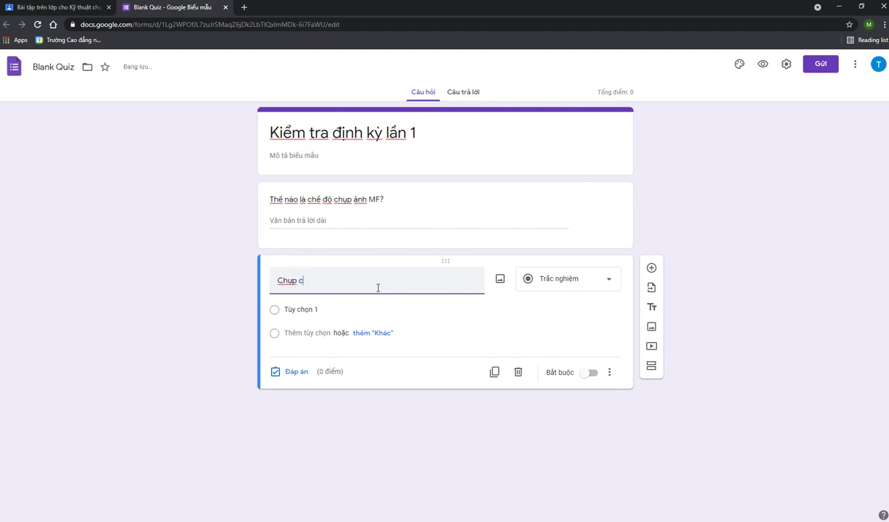
pyautogui.write('hân dung cận')
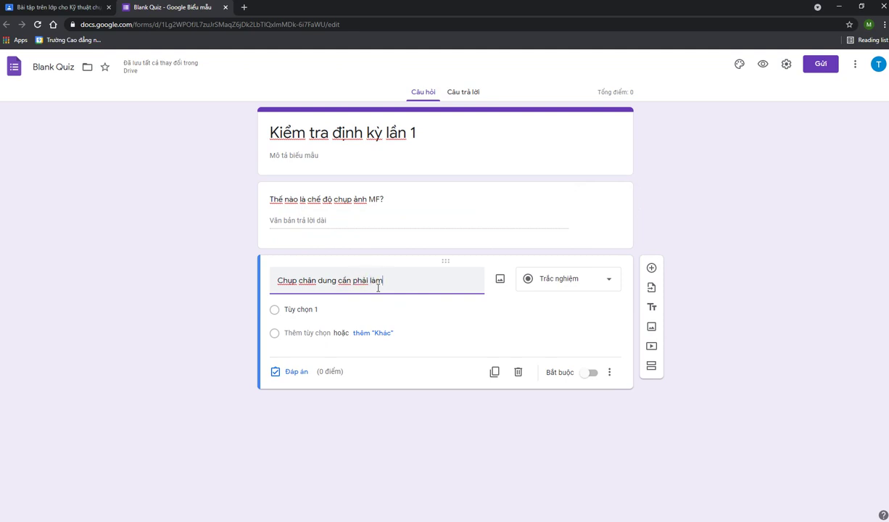
pyautogui.write(' phải làm gì?')
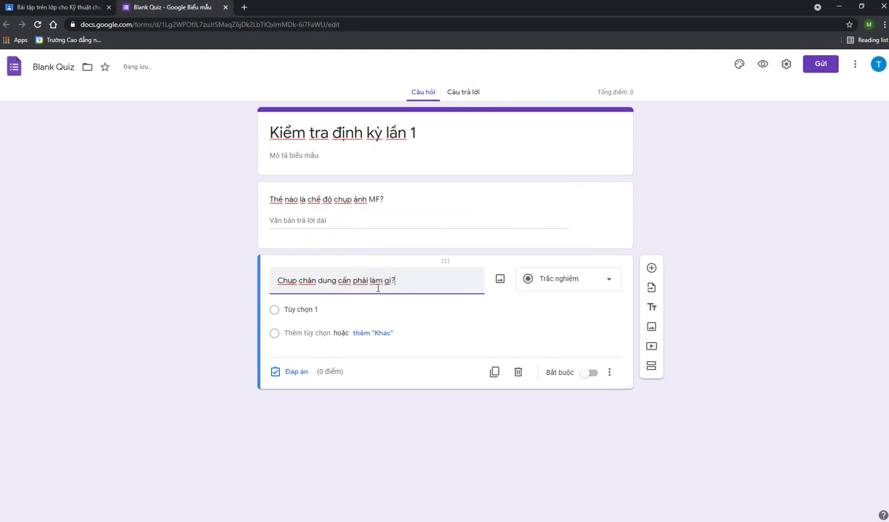
pyautogui.click(572, 279)
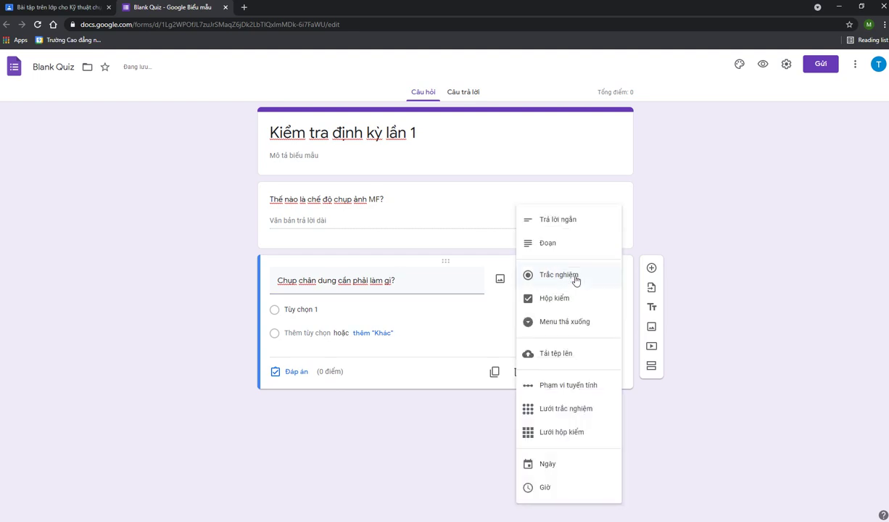
pyautogui.click(552, 246)
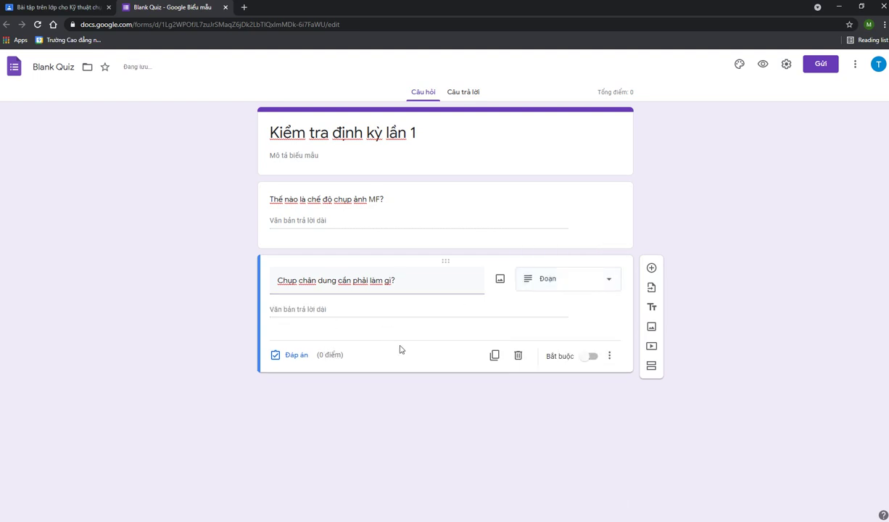
pyautogui.click(480, 94)
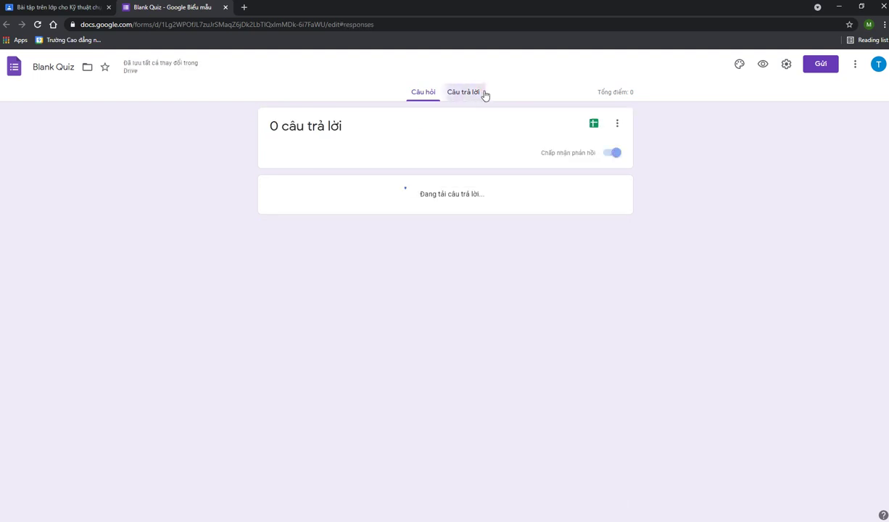
# Rename the form file from Blank Quiz to 'Kiểm tra định kỳ lần 1'
pyautogui.click(424, 93)
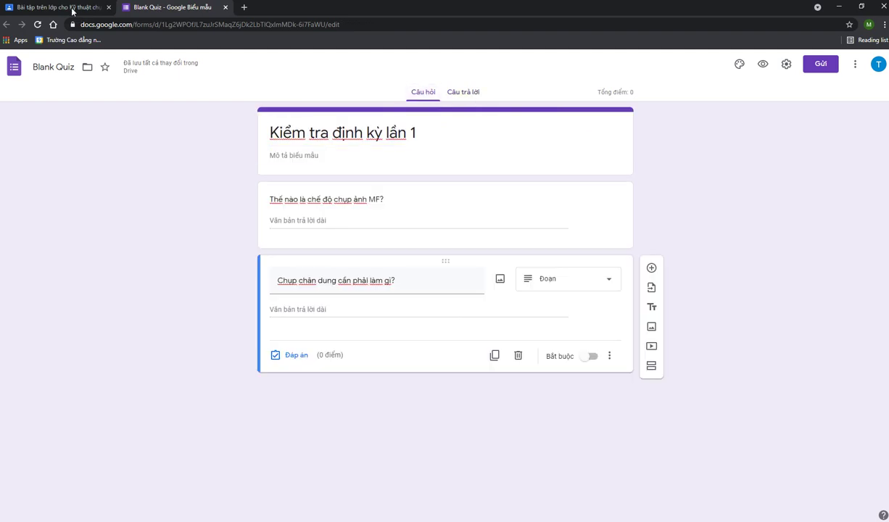
pyautogui.click(71, 10)
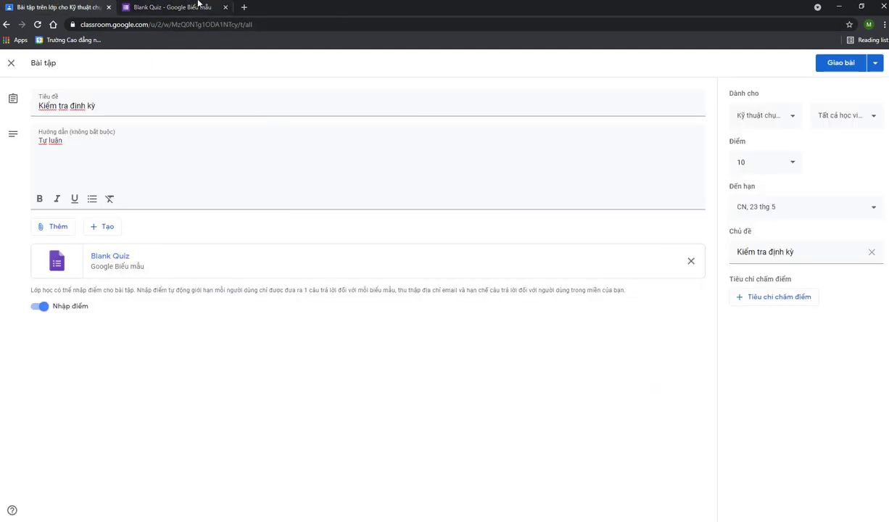
pyautogui.click(174, 8)
pyautogui.doubleClick(61, 67)
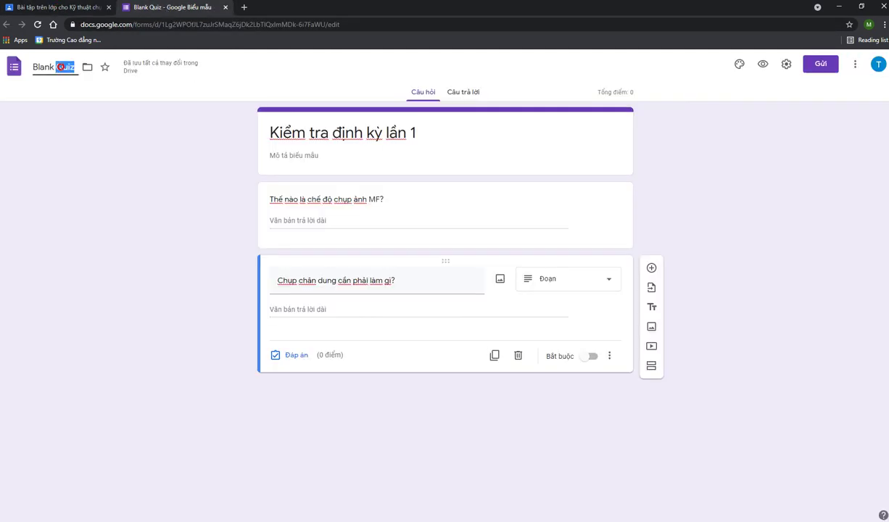
pyautogui.moveTo(61, 67); pyautogui.dragTo(33, 67)
pyautogui.write('Kiêm')
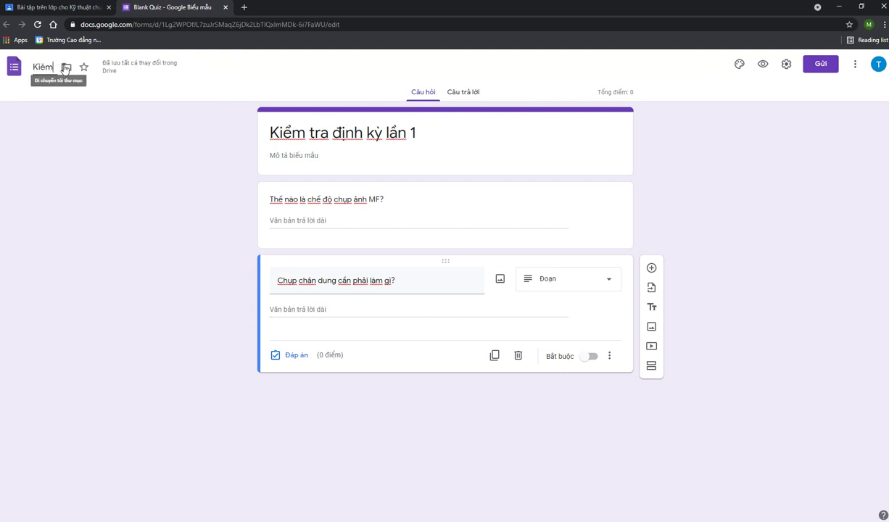
pyautogui.write(' tra định')
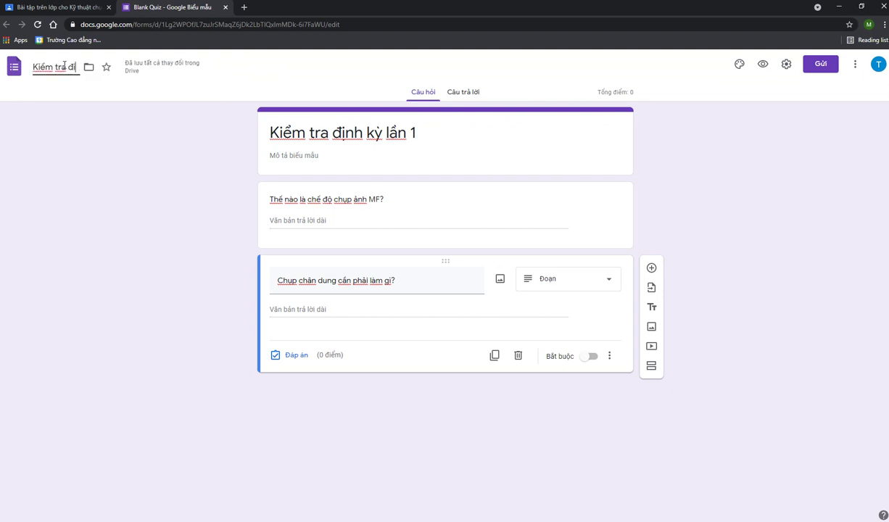
pyautogui.write(' kỳ lần')
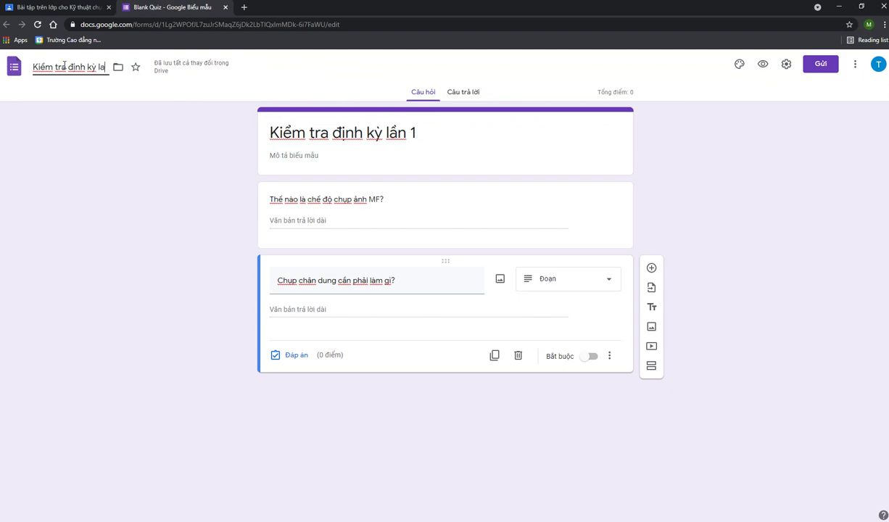
pyautogui.write(' 1')
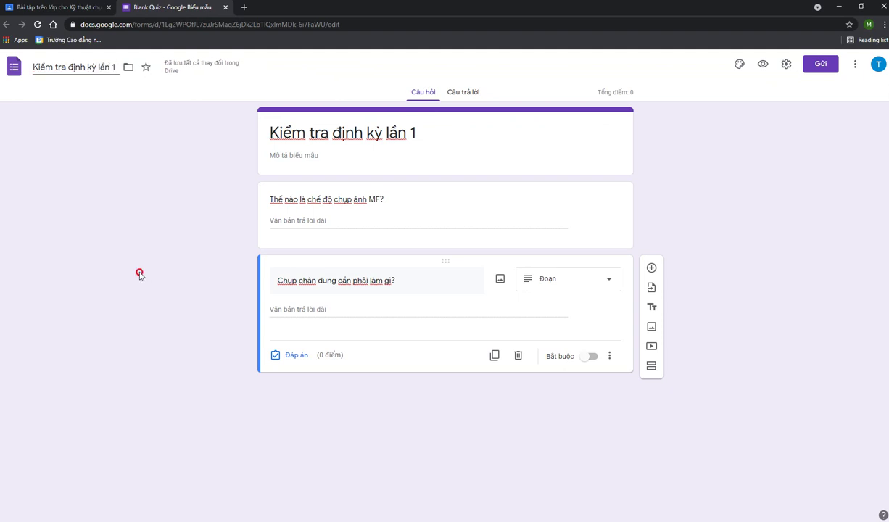
pyautogui.click(452, 92)
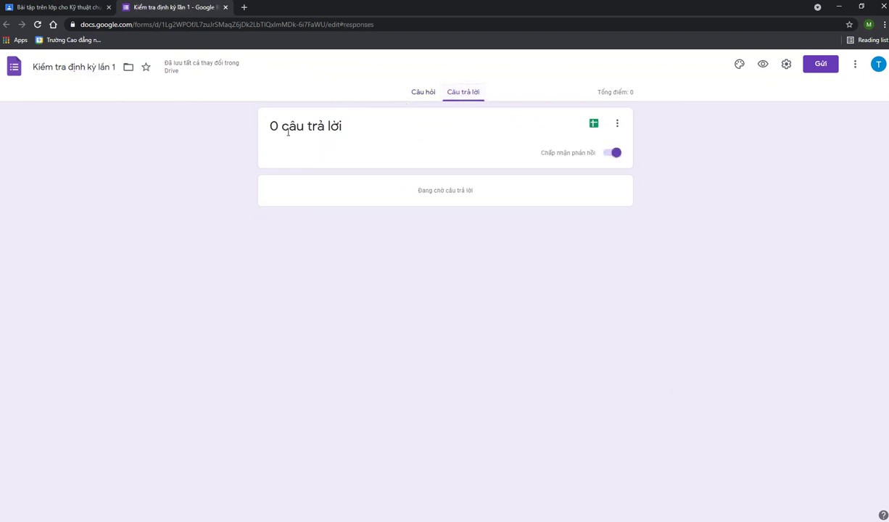
pyautogui.click(84, 5)
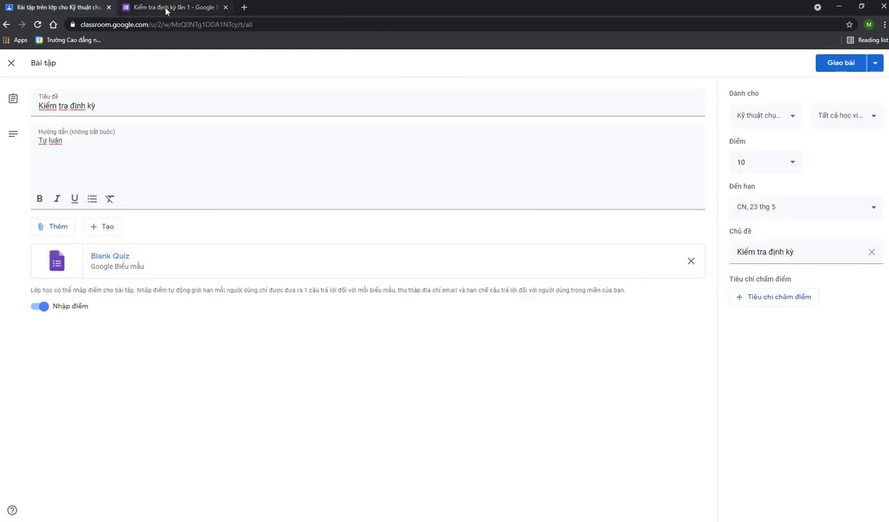
pyautogui.click(166, 7)
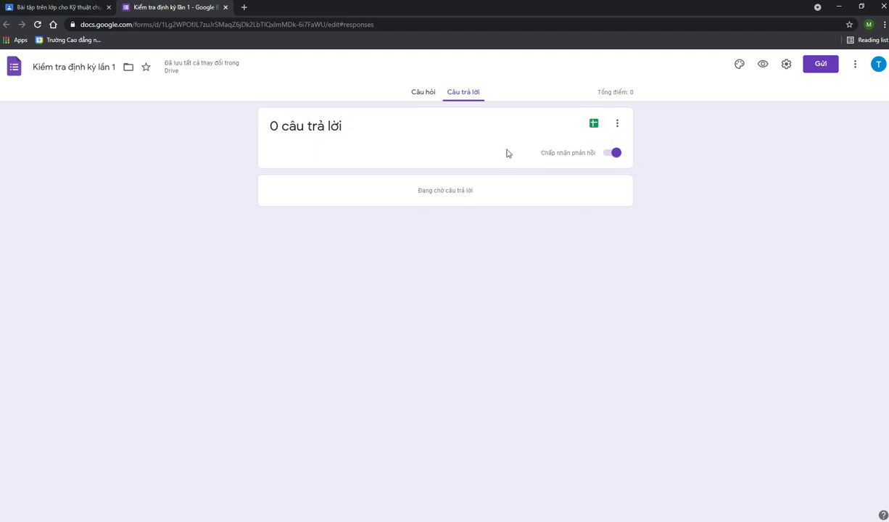
# Cancel linking responses to a new spreadsheet and open the form's Settings
pyautogui.click(598, 128)
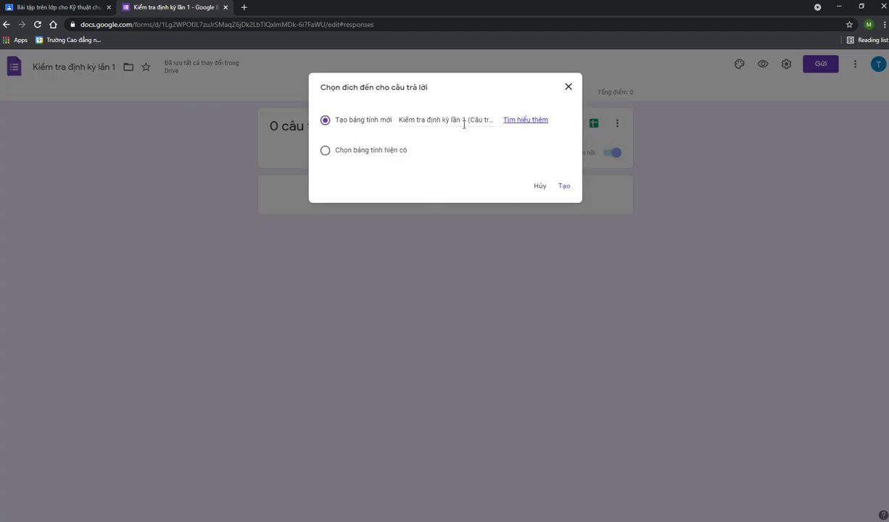
pyautogui.click(423, 127)
pyautogui.tripleClick(471, 121)
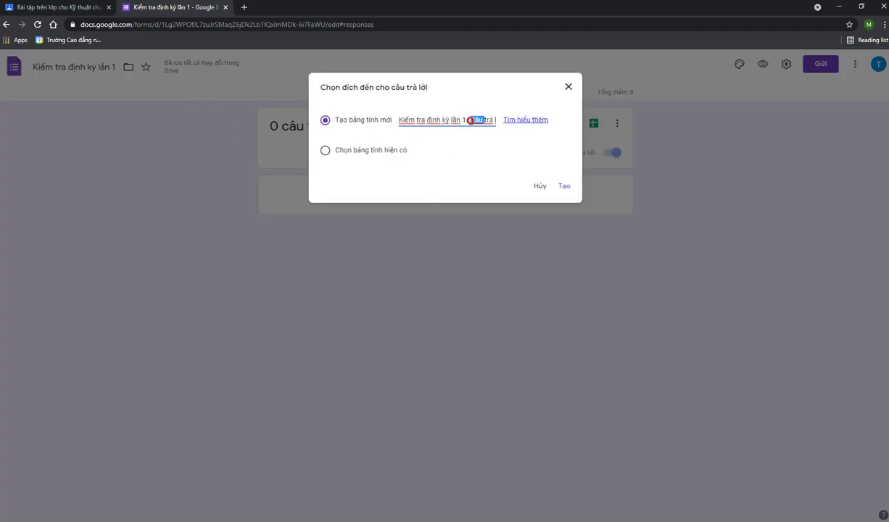
pyautogui.click(540, 186)
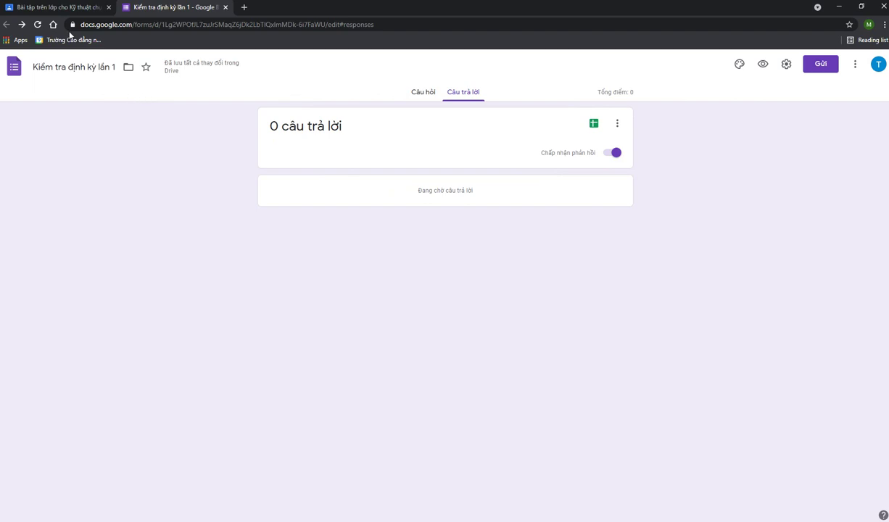
pyautogui.click(81, 11)
pyautogui.click(174, 8)
pyautogui.click(786, 66)
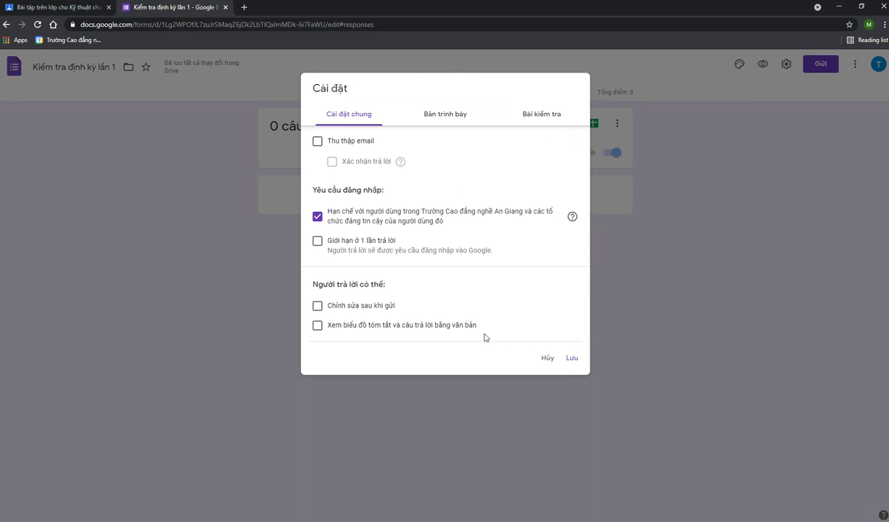
# Close Settings, select the shortened forms.gle link in Send form, then close the dialog
pyautogui.click(545, 357)
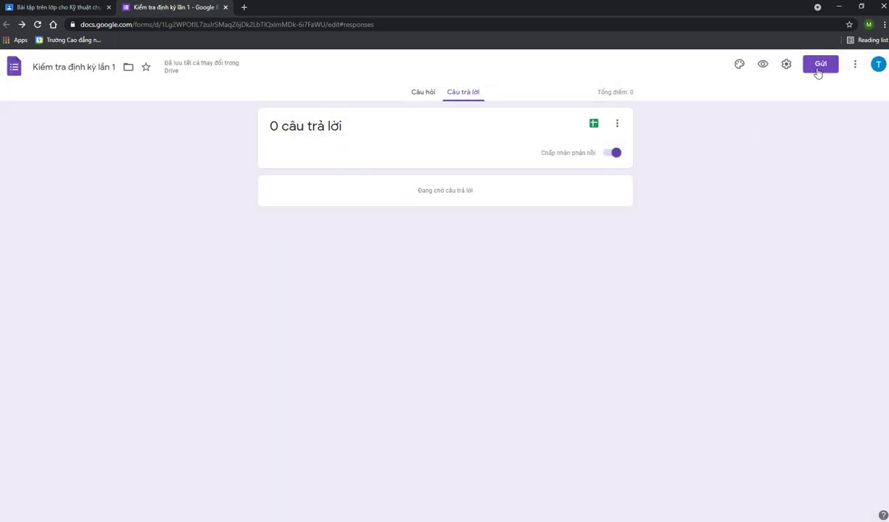
pyautogui.click(815, 70)
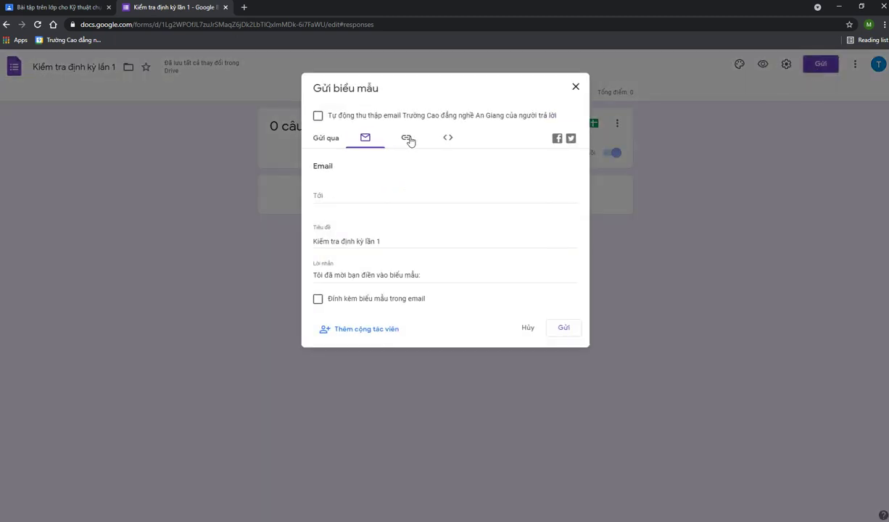
pyautogui.click(408, 139)
pyautogui.click(345, 200)
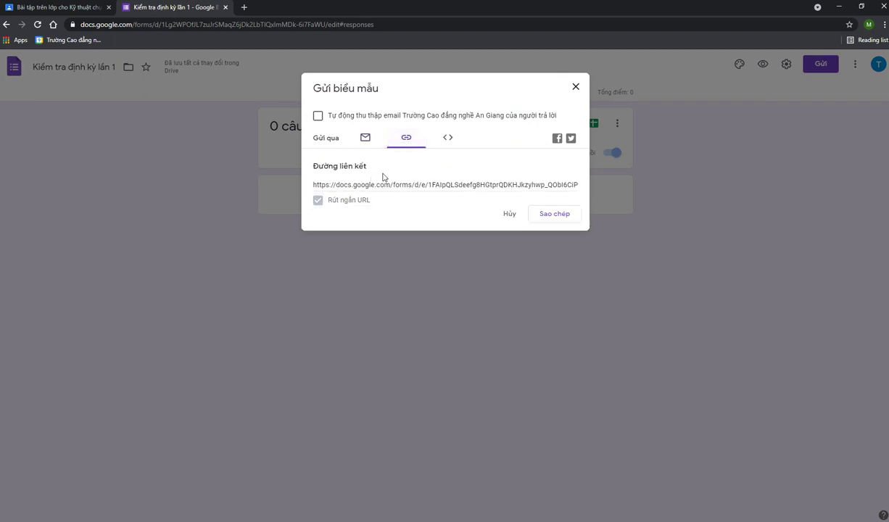
pyautogui.click(455, 185)
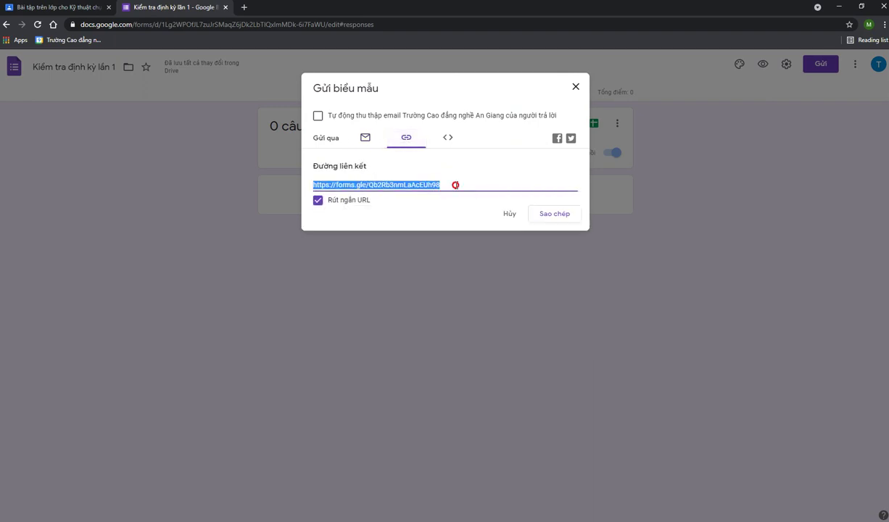
pyautogui.click(437, 184)
pyautogui.click(72, 9)
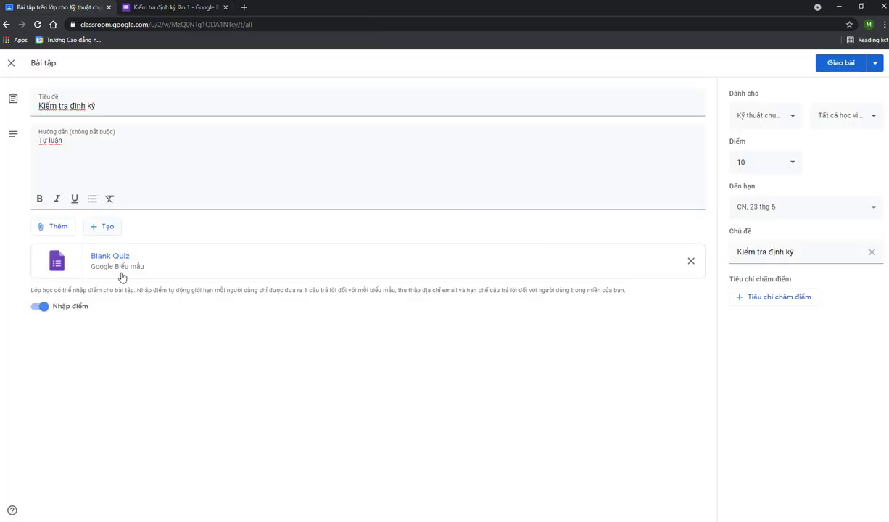
pyautogui.click(176, 8)
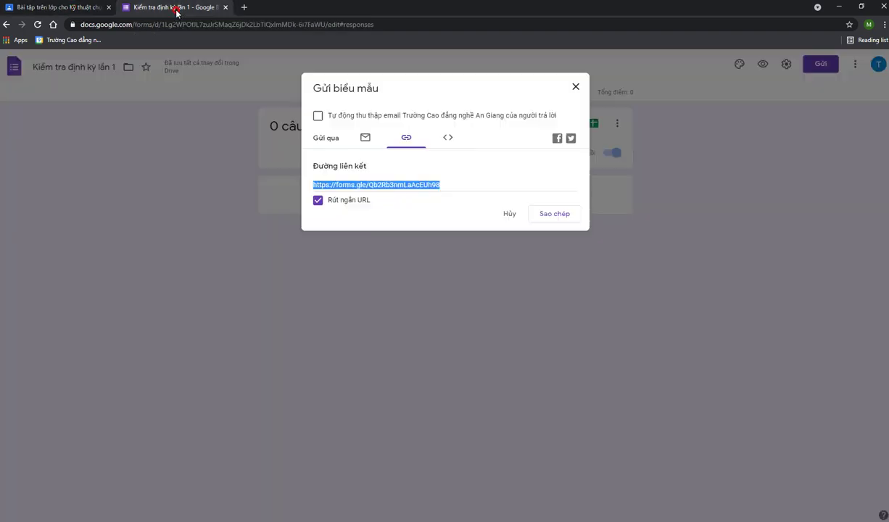
pyautogui.click(576, 90)
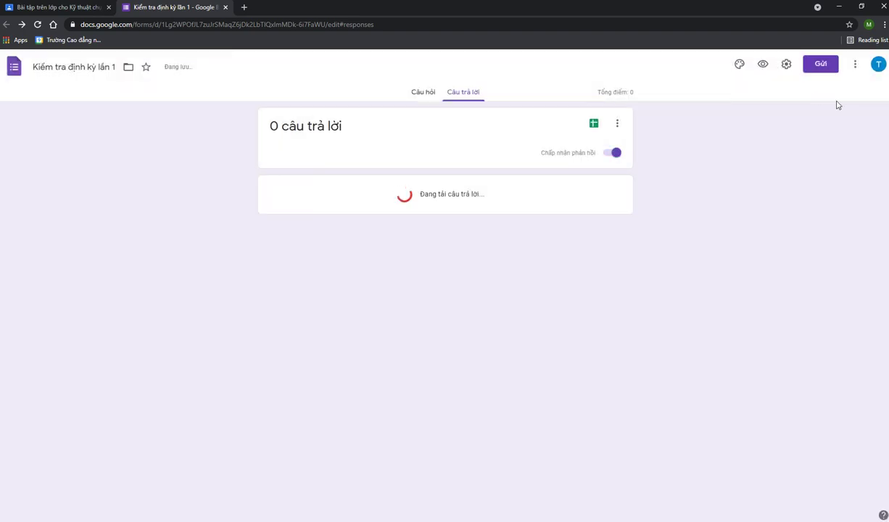
# Set quiz grades to be released later, after manual review
pyautogui.click(788, 66)
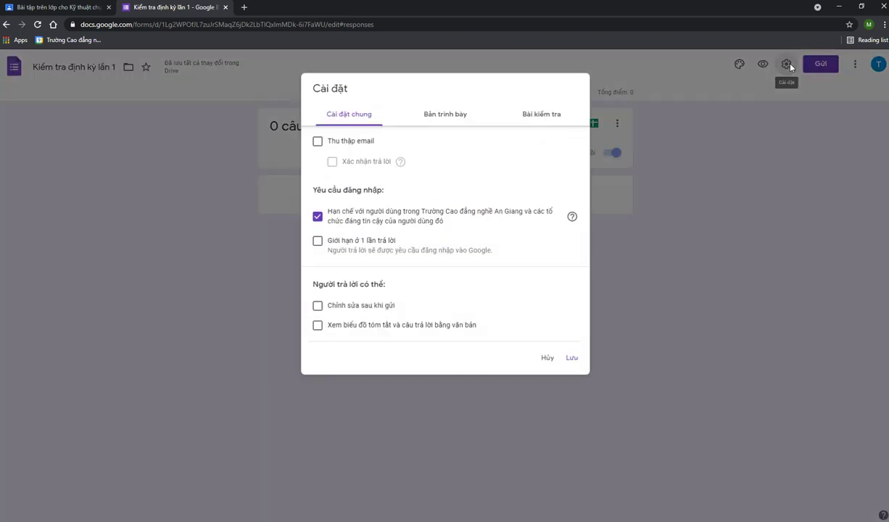
pyautogui.click(569, 119)
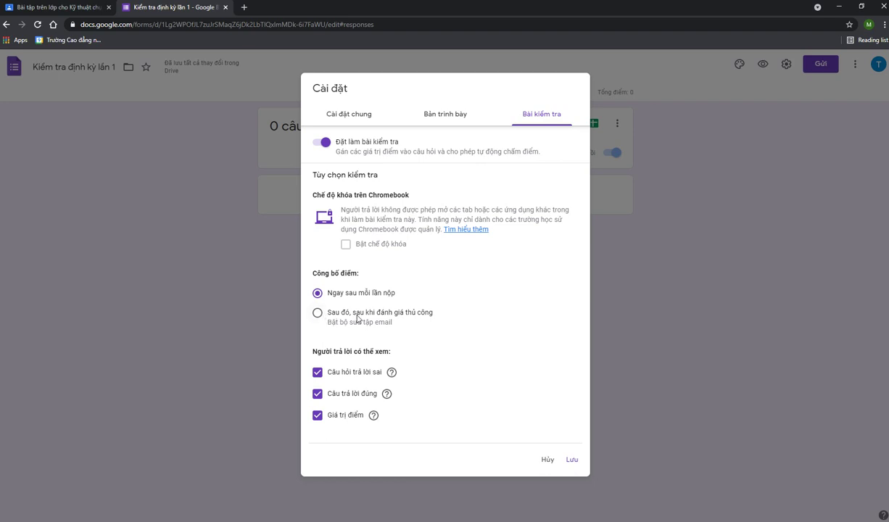
pyautogui.click(400, 316)
# Hide missed questions, correct answers and point values from respondents, and save
pyautogui.click(318, 416)
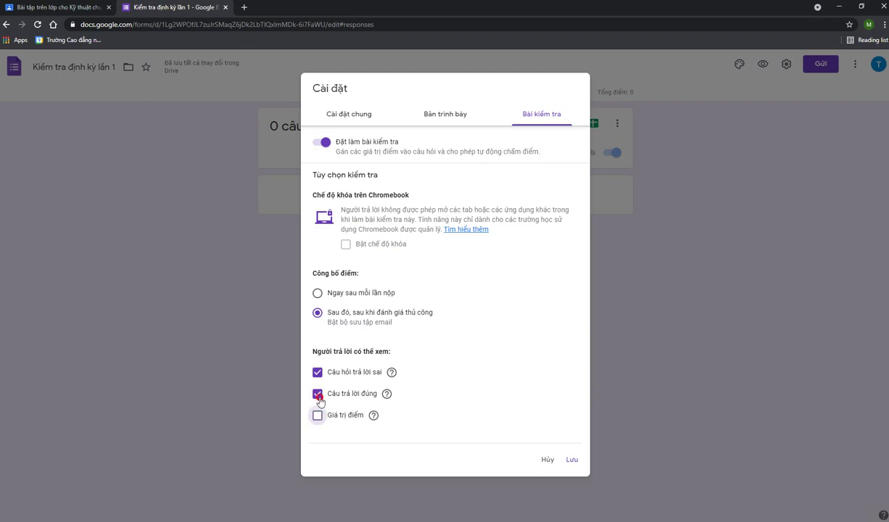
pyautogui.click(318, 395)
pyautogui.click(318, 372)
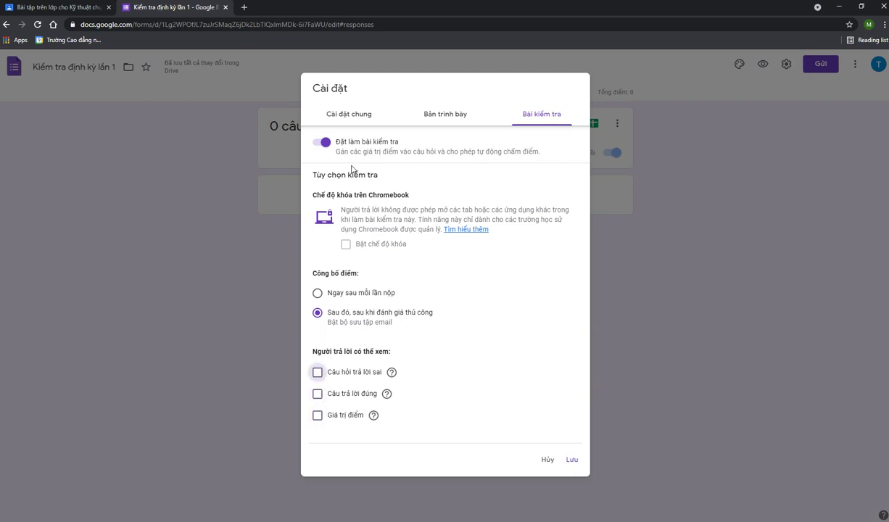
pyautogui.click(334, 373)
pyautogui.click(330, 394)
pyautogui.click(336, 416)
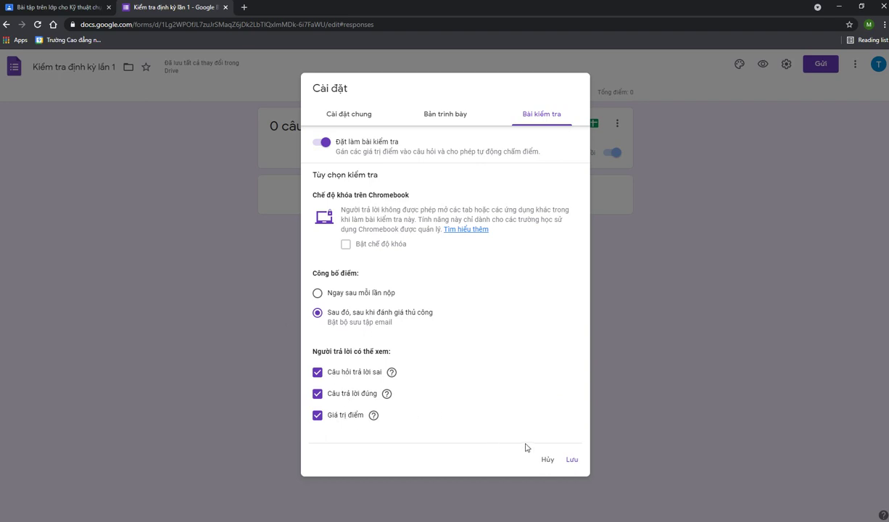
pyautogui.click(359, 378)
pyautogui.click(344, 393)
pyautogui.click(340, 415)
pyautogui.click(574, 460)
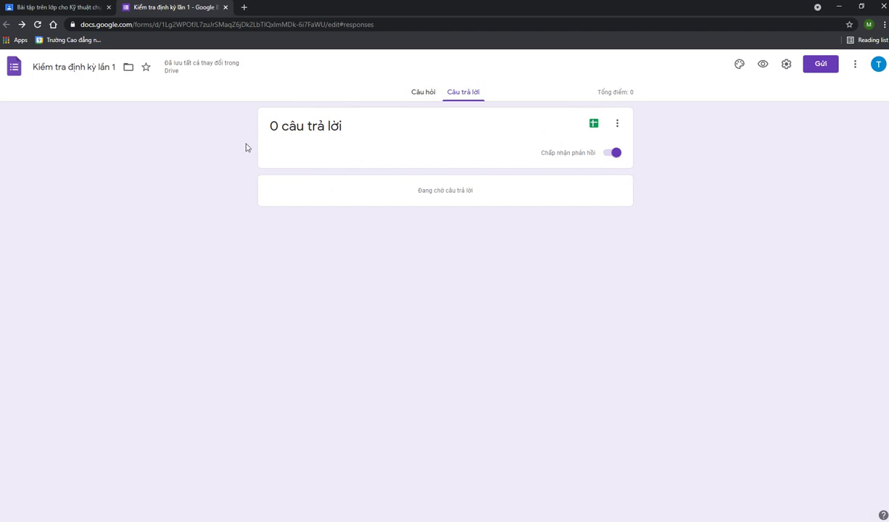
# Check the quiz form's questions, close the form, and return to the classwork list
pyautogui.click(424, 92)
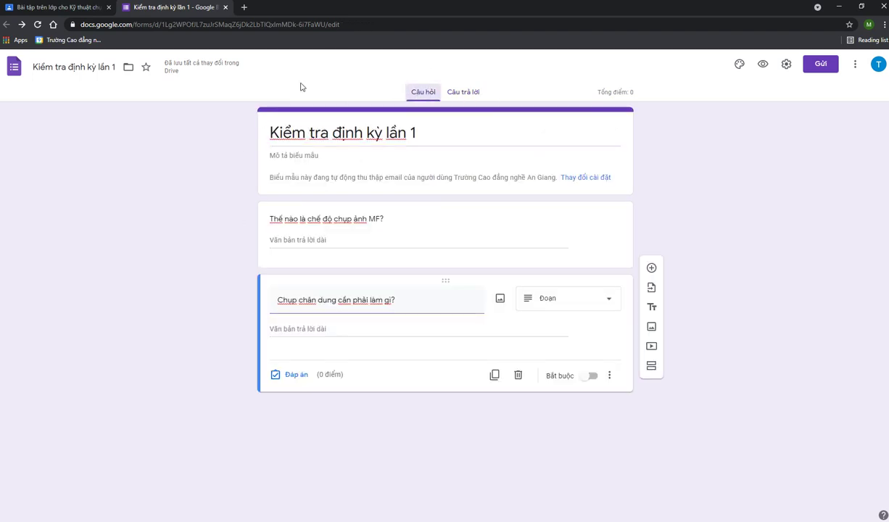
pyautogui.click(224, 8)
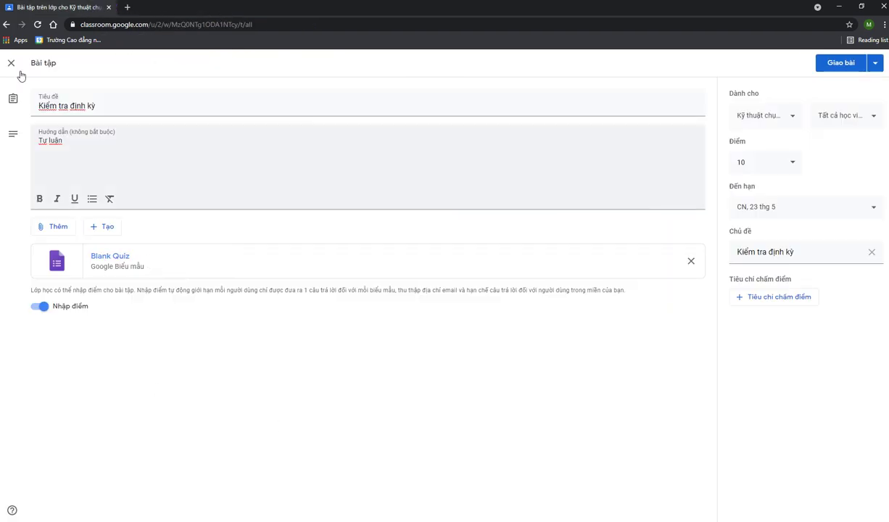
pyautogui.click(37, 27)
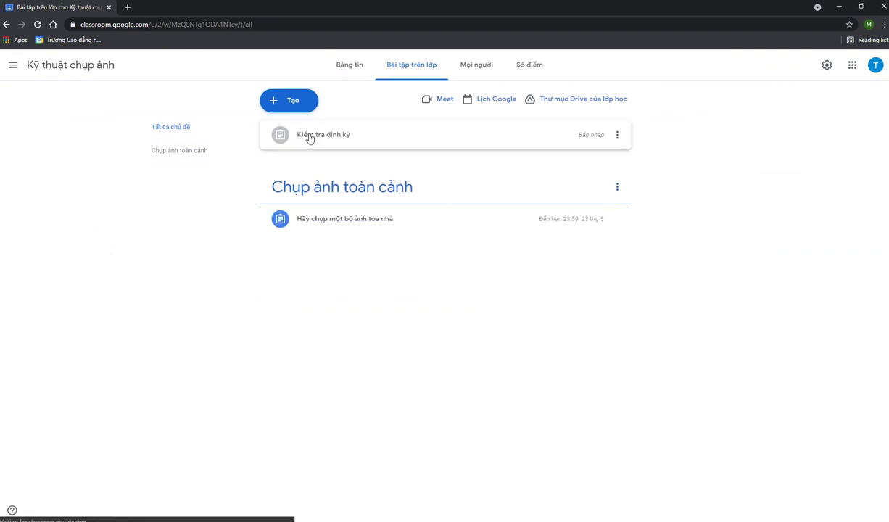
# Expand the Kiểm tra định kỳ draft, close its form preview, and choose to edit it
pyautogui.click(309, 137)
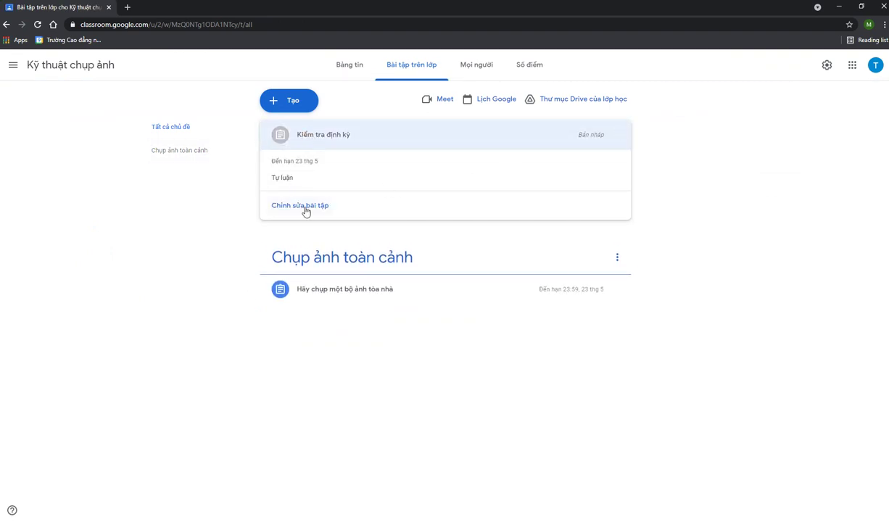
pyautogui.click(304, 207)
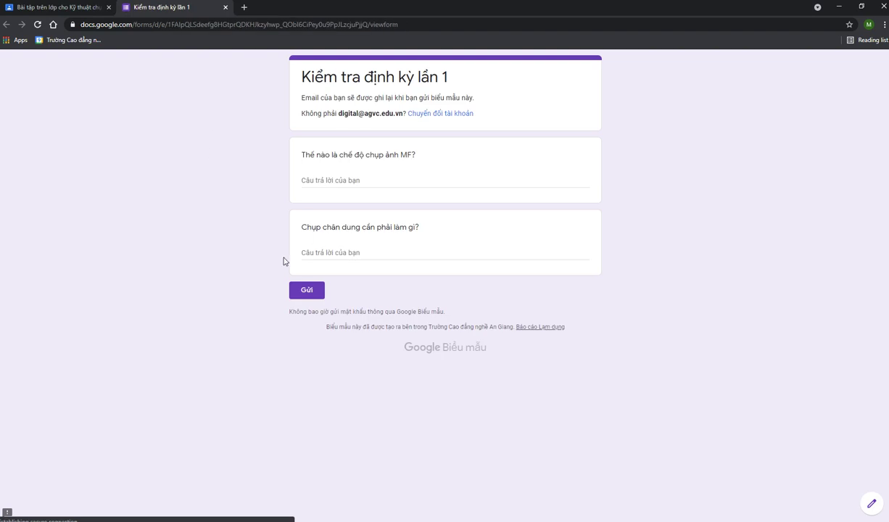
pyautogui.middleClick(173, 14)
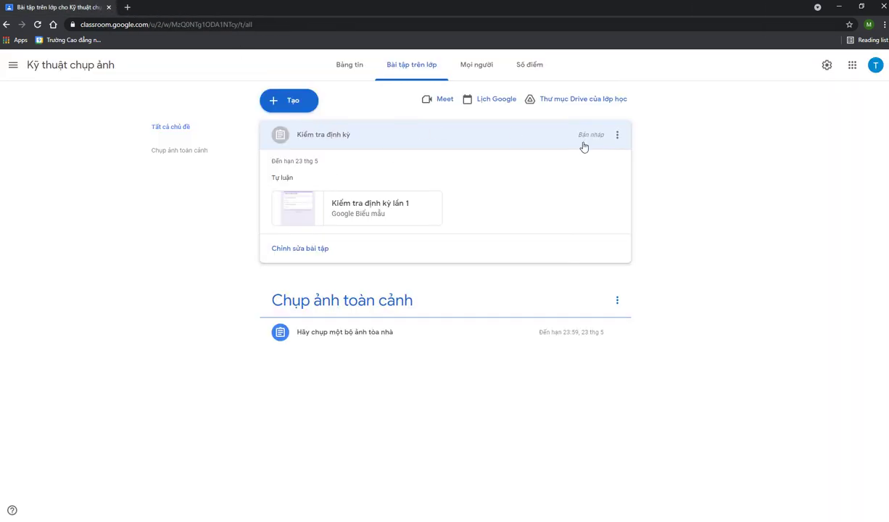
pyautogui.click(615, 135)
pyautogui.click(599, 156)
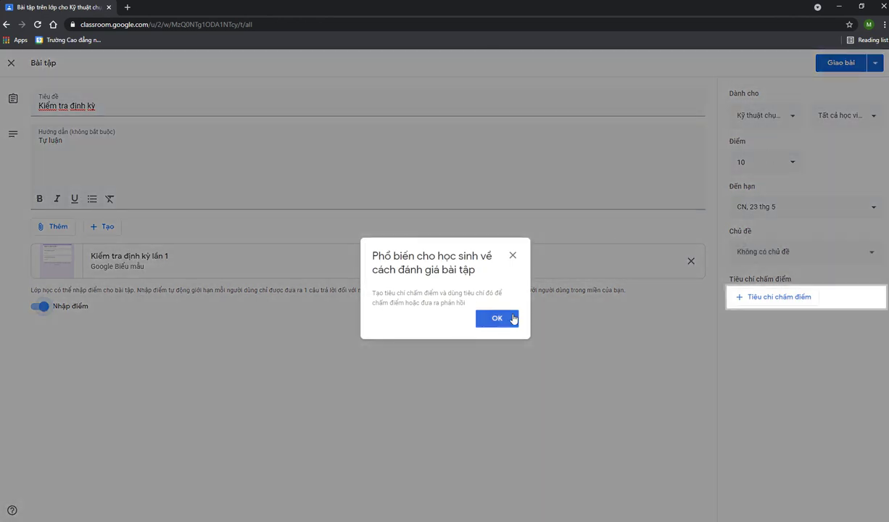
# Dismiss the rubric tip and assign the Kiểm tra định kỳ quiz to the class
pyautogui.click(512, 255)
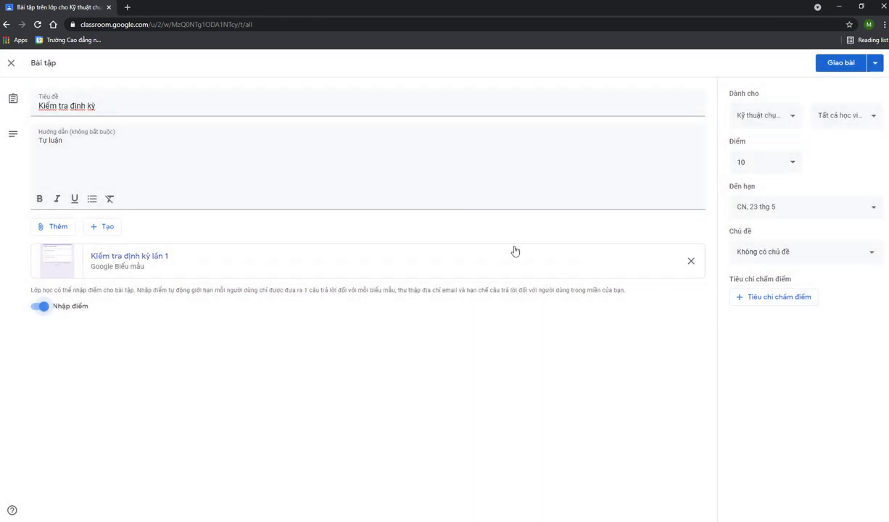
pyautogui.click(840, 63)
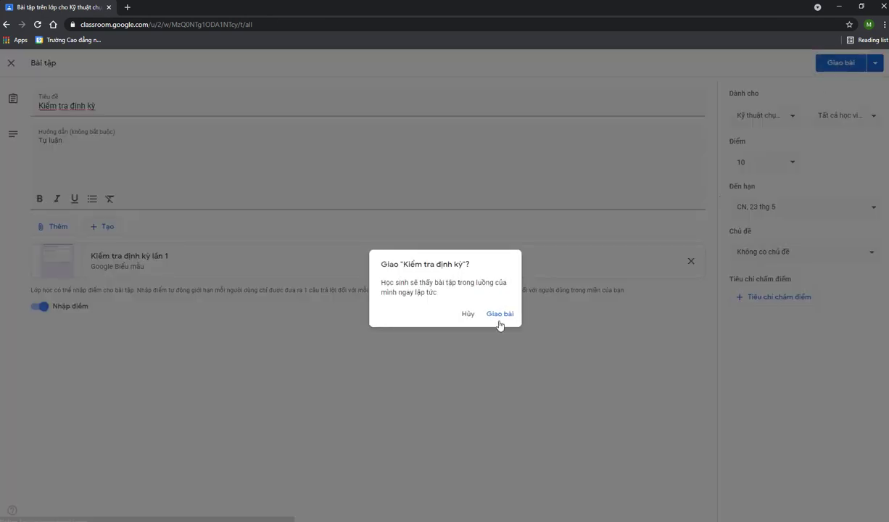
pyautogui.click(496, 314)
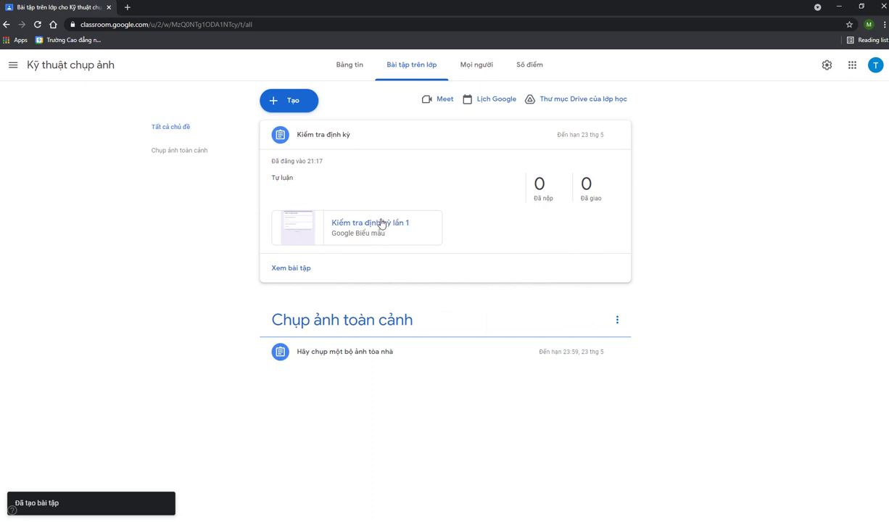
# Review the Kiểm tra định kỳ instructions and student work, then go back to the Kỹ thuật chụp ảnh stream
pyautogui.click(301, 274)
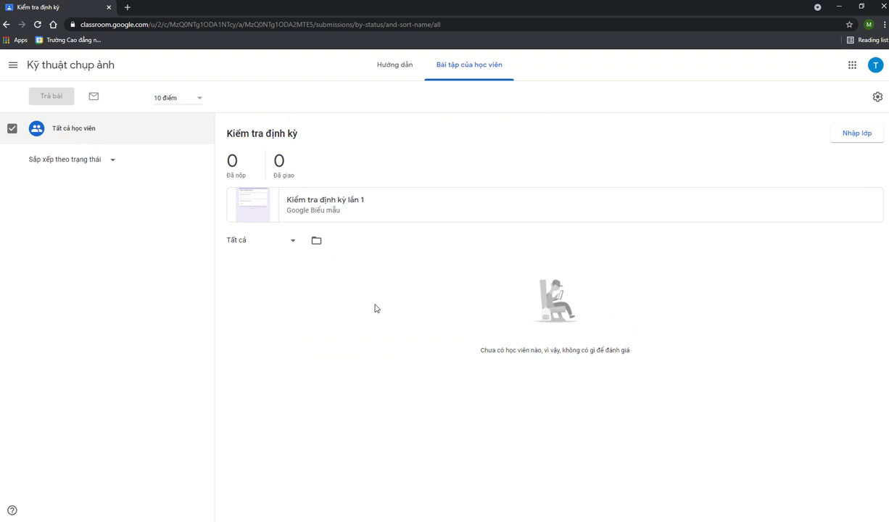
pyautogui.click(389, 65)
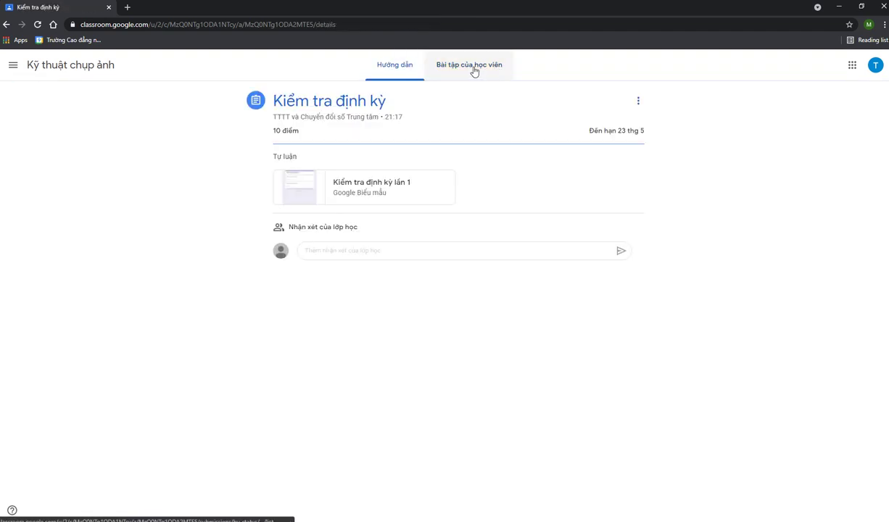
pyautogui.click(474, 69)
pyautogui.click(408, 74)
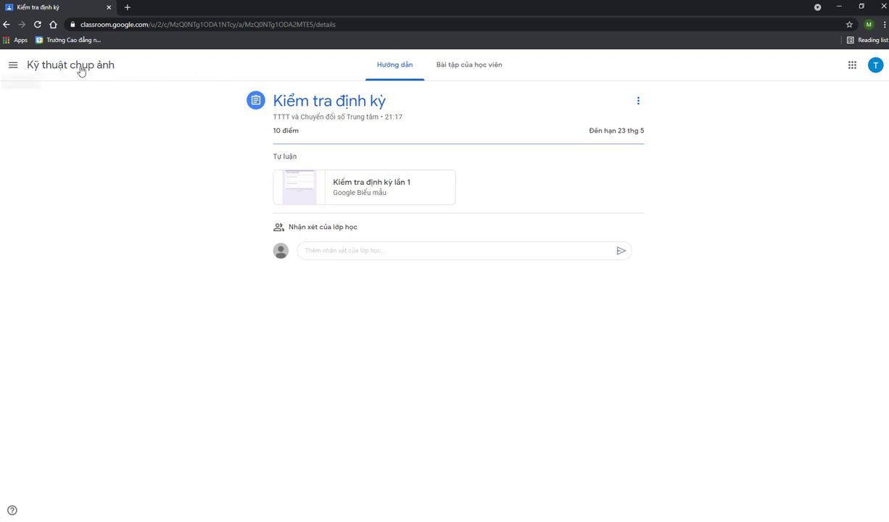
pyautogui.click(31, 66)
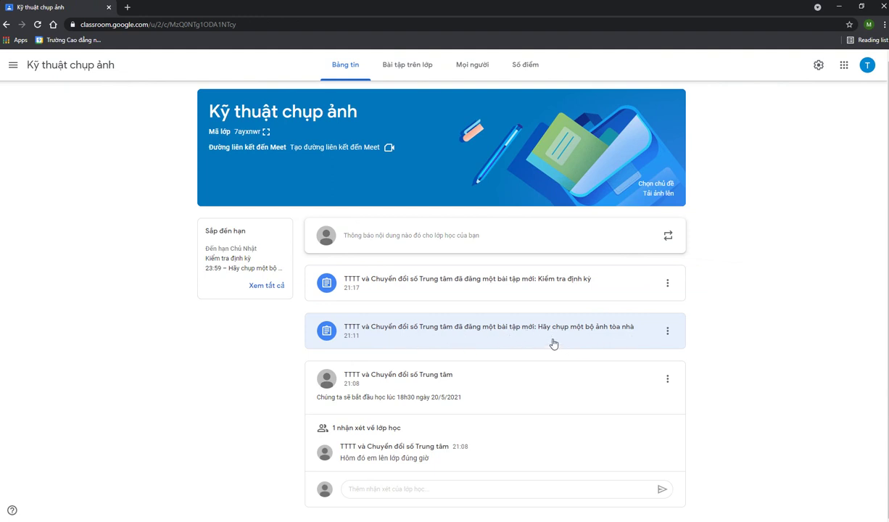
pyautogui.click(598, 341)
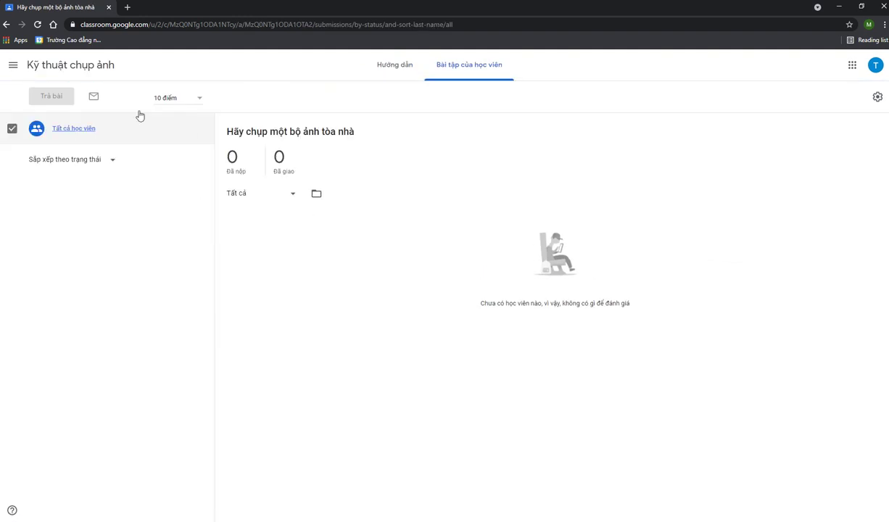
pyautogui.click(6, 24)
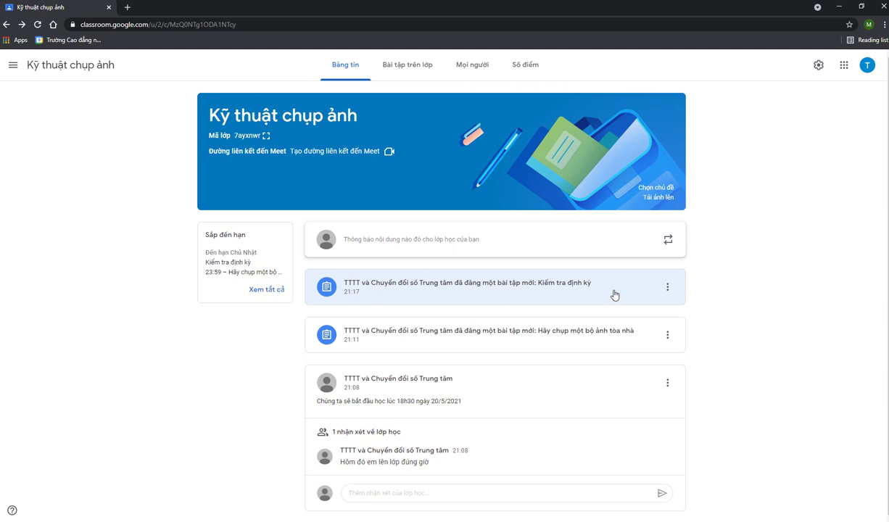
pyautogui.click(667, 287)
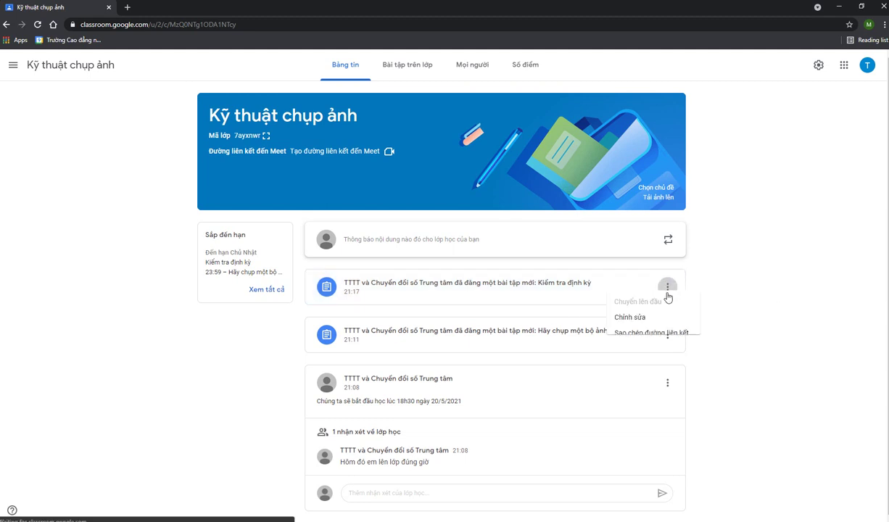
pyautogui.click(747, 287)
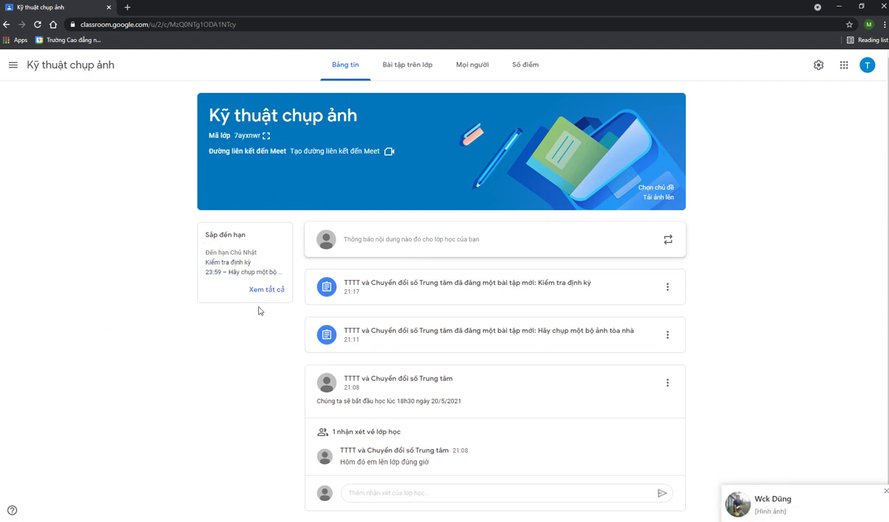
pyautogui.click(886, 492)
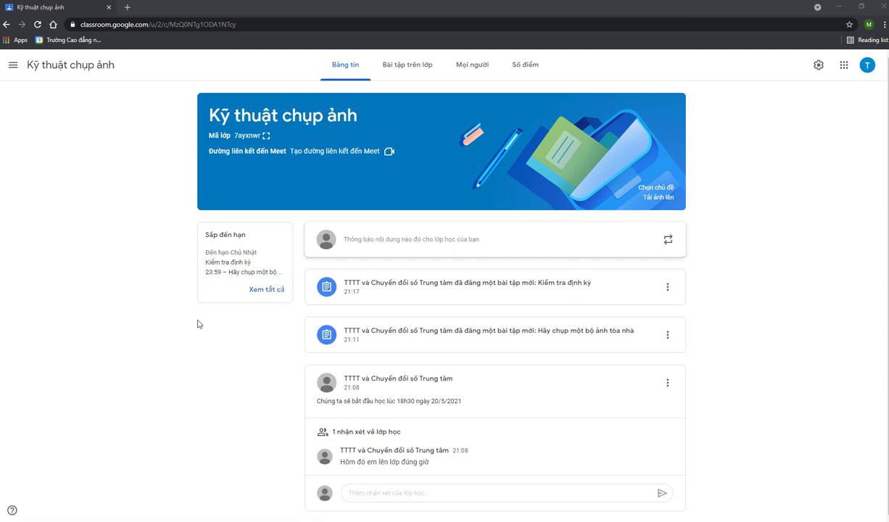
pyautogui.click(523, 69)
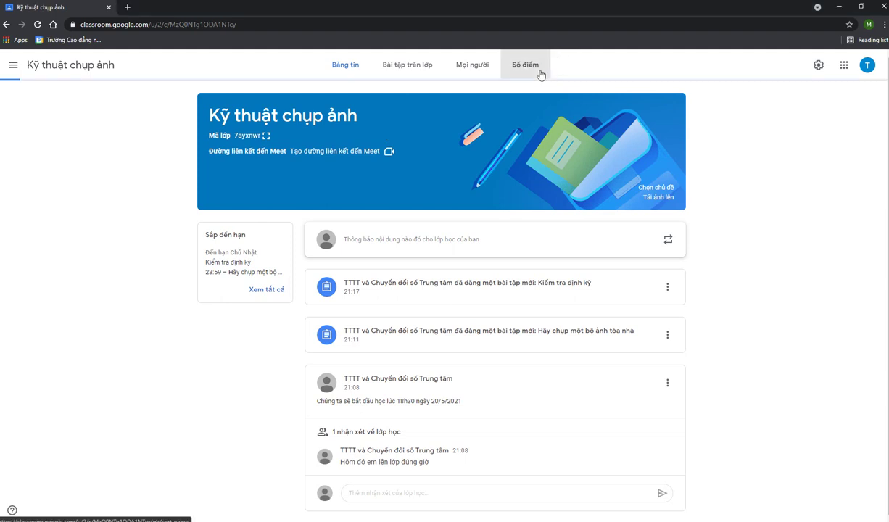
# From the People page, invite a student found by directory search, then return to the stream
pyautogui.click(499, 66)
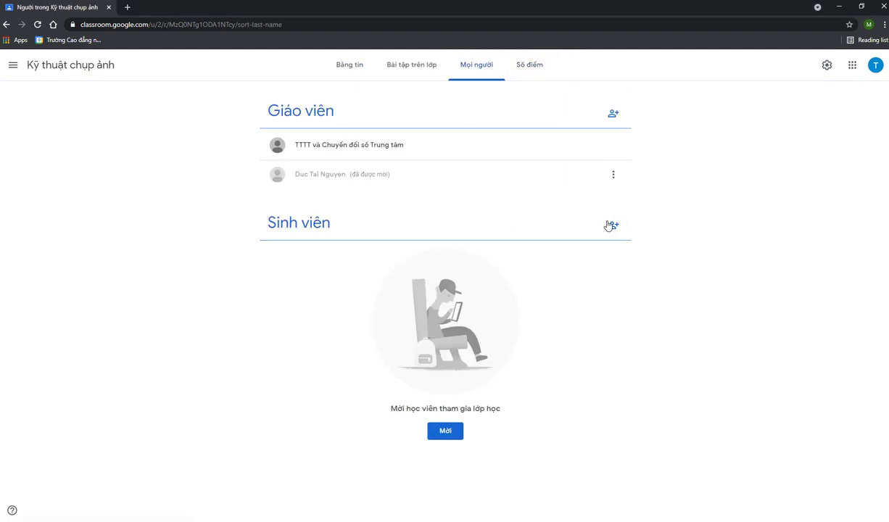
pyautogui.click(612, 226)
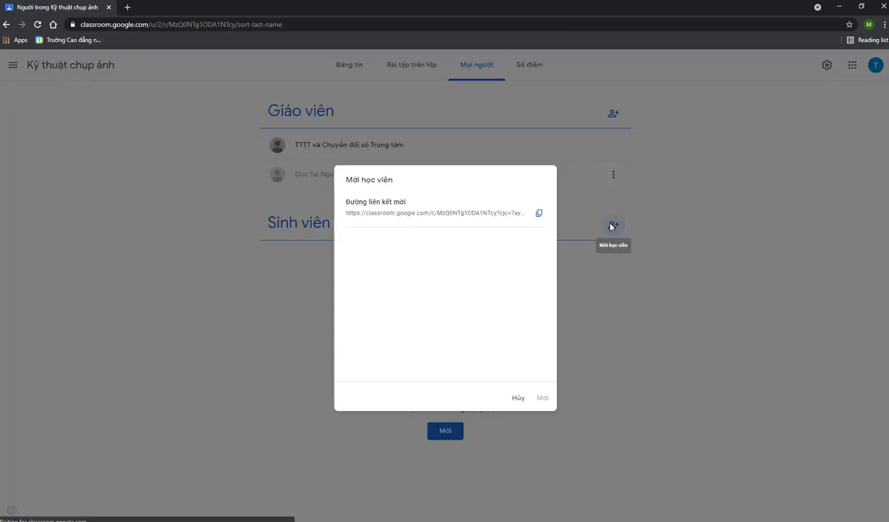
pyautogui.write('ng')
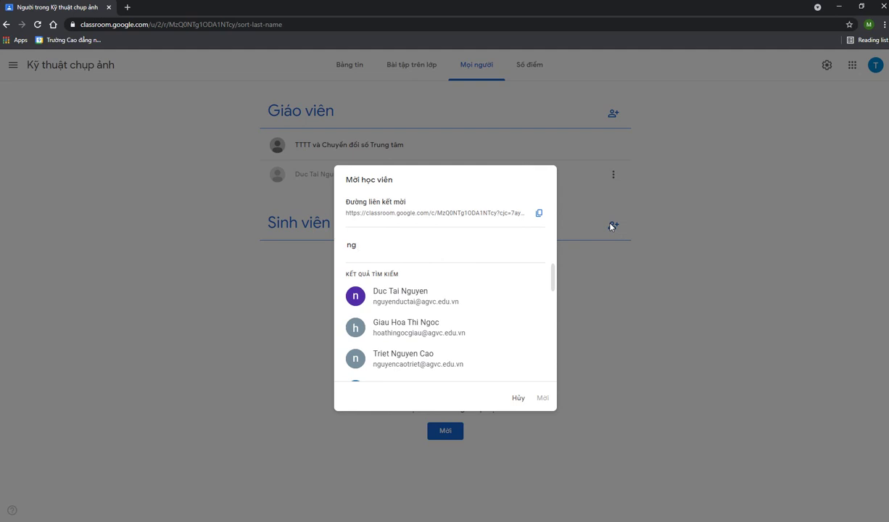
pyautogui.click(406, 295)
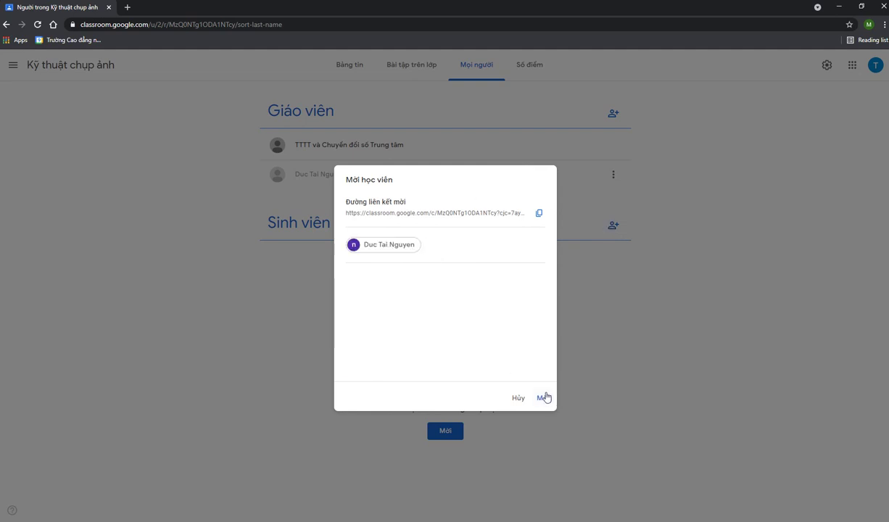
pyautogui.click(543, 397)
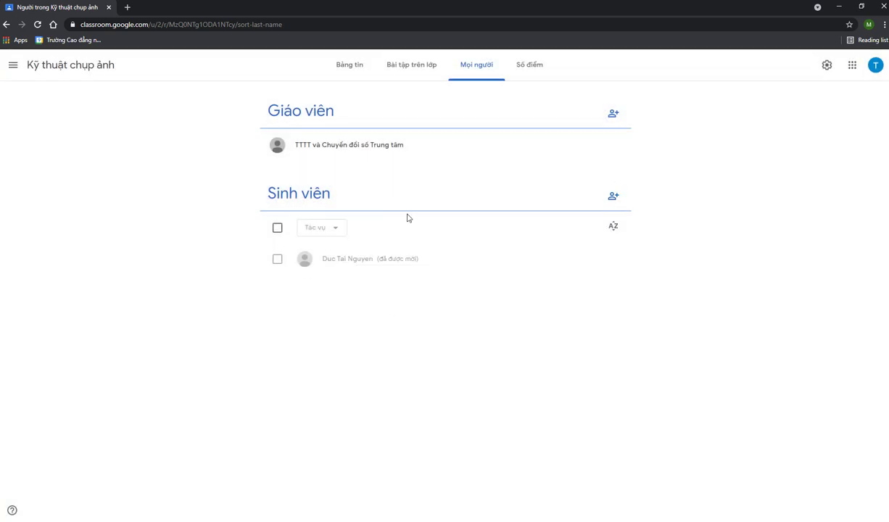
pyautogui.click(58, 65)
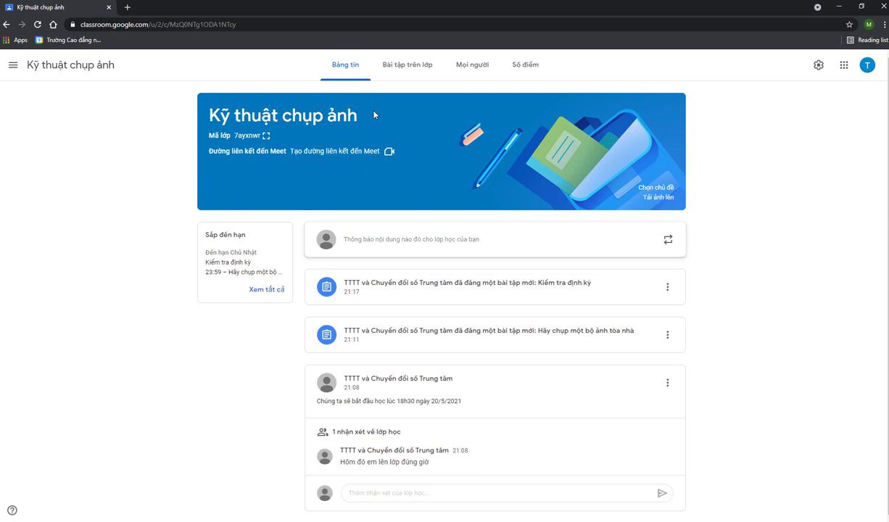
# Generate and save a student-visible class Meet link, then open it in a new tab
pyautogui.click(330, 152)
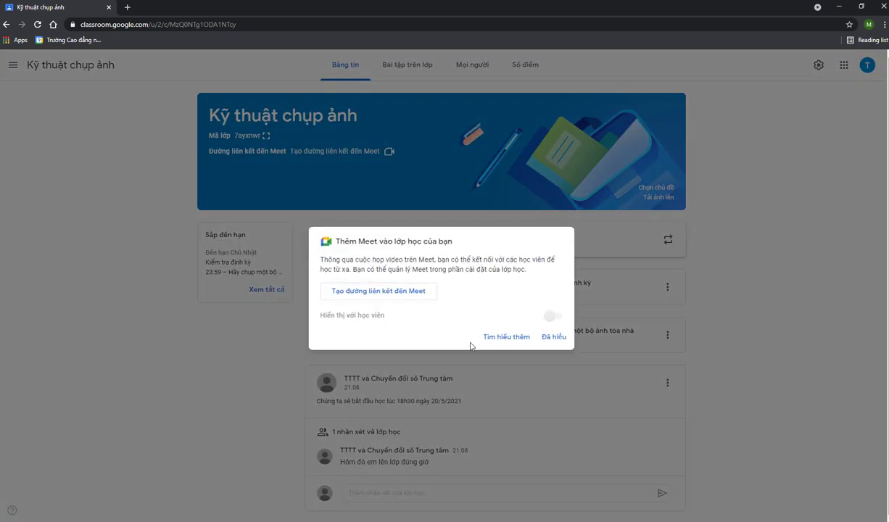
pyautogui.click(421, 292)
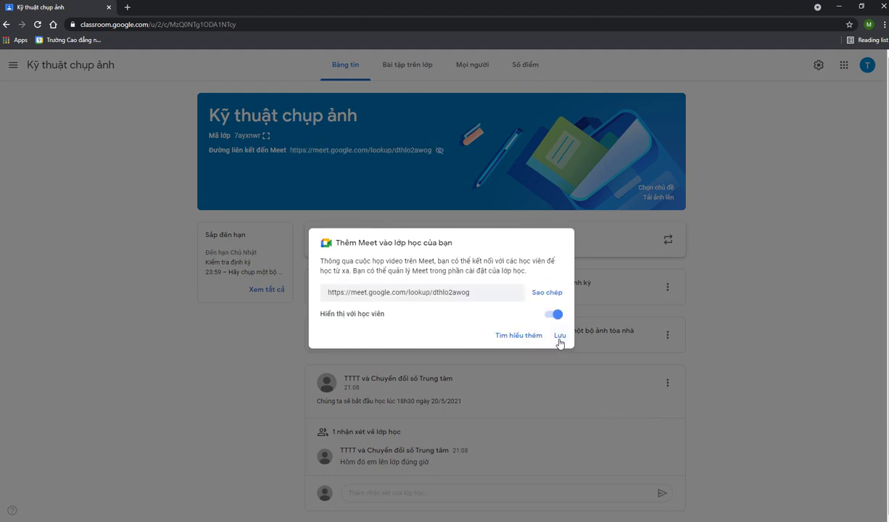
pyautogui.click(560, 337)
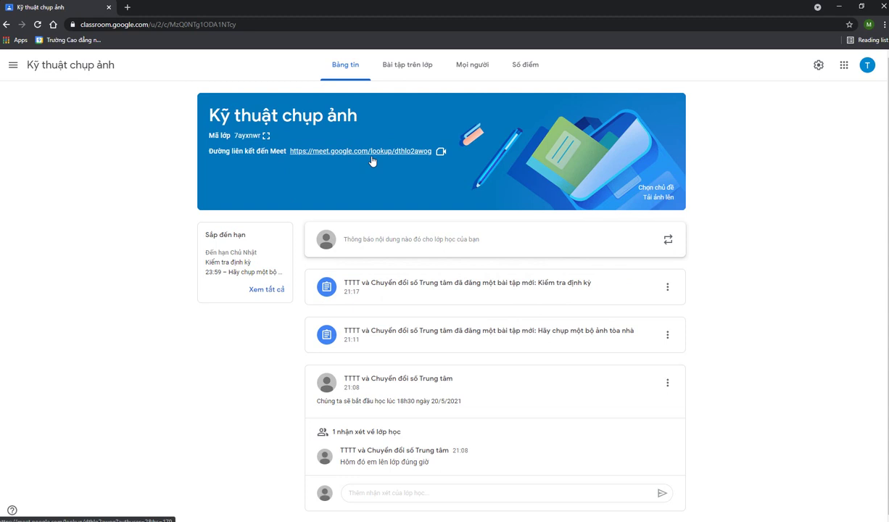
pyautogui.click(372, 153)
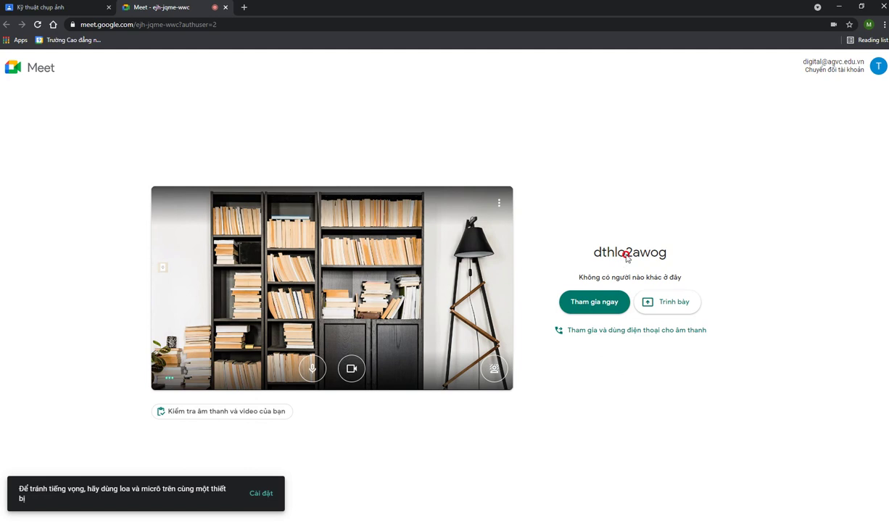
pyautogui.click(594, 305)
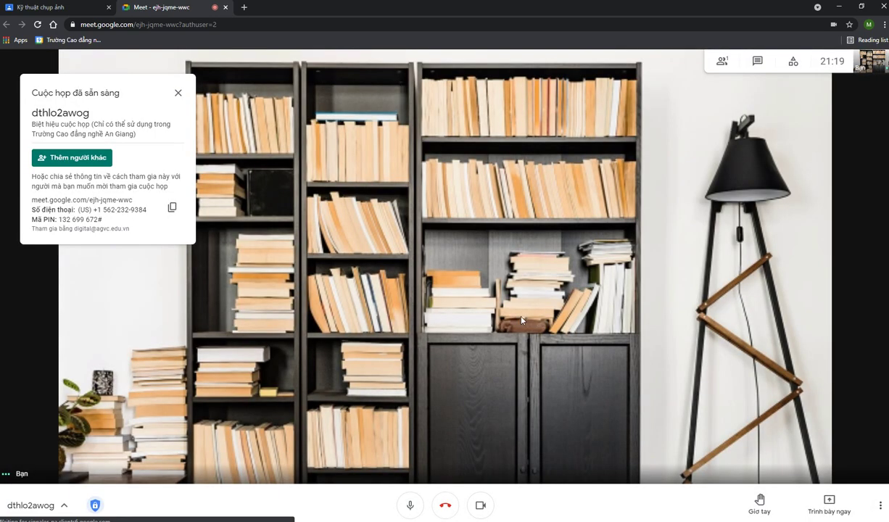
pyautogui.click(177, 93)
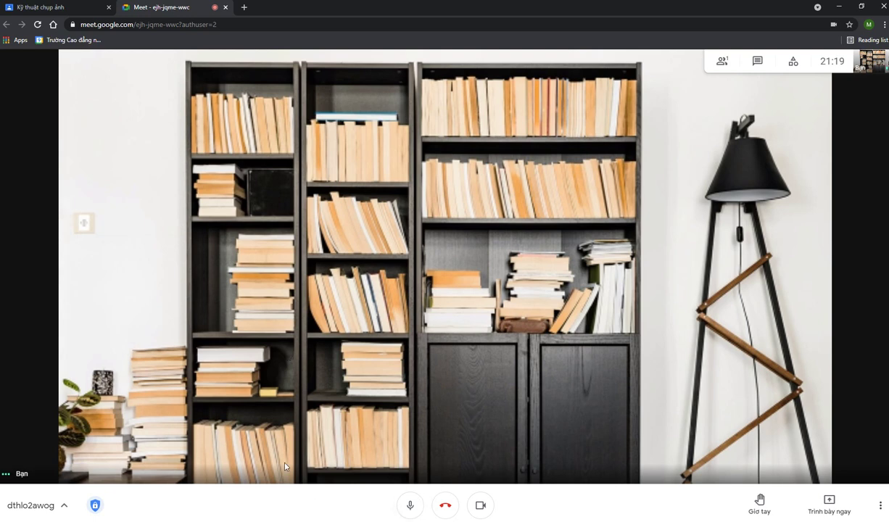
pyautogui.click(40, 506)
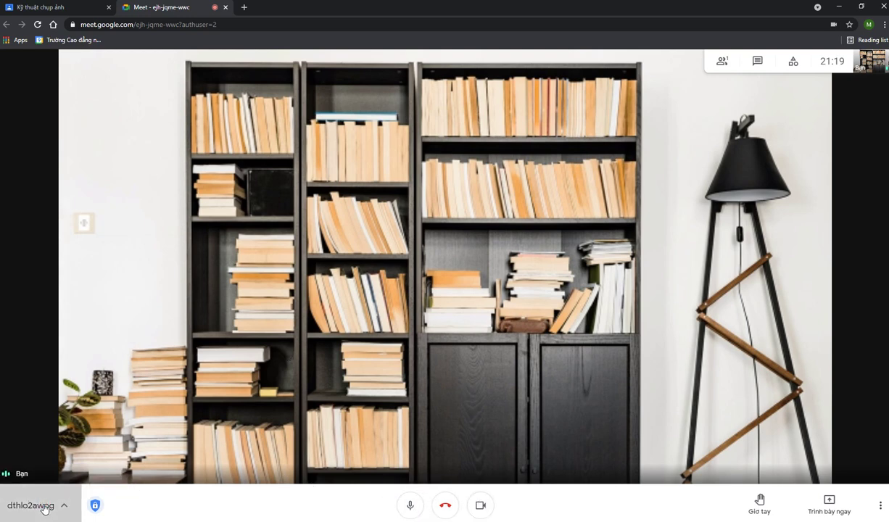
pyautogui.doubleClick(51, 358)
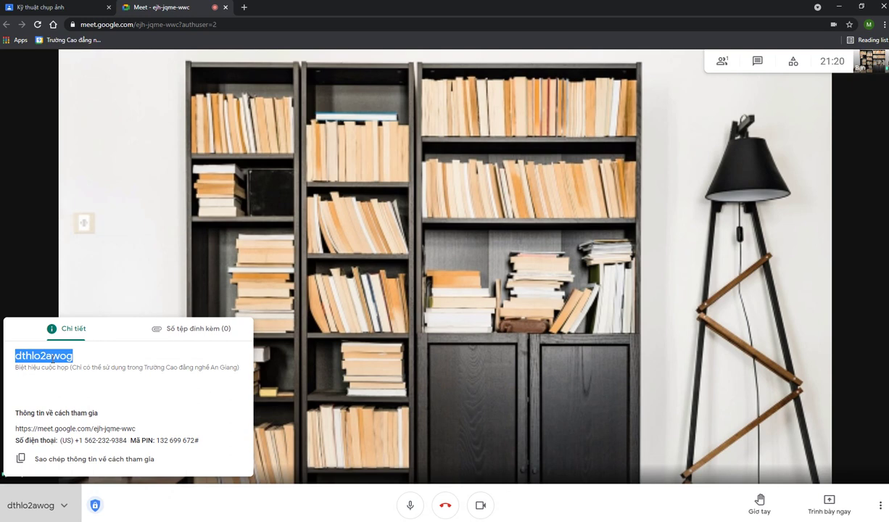
pyautogui.click(312, 495)
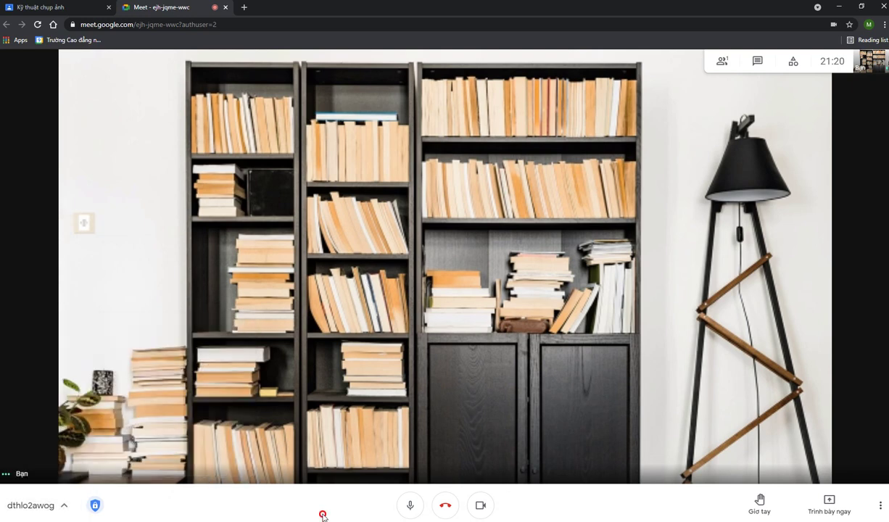
pyautogui.click(410, 506)
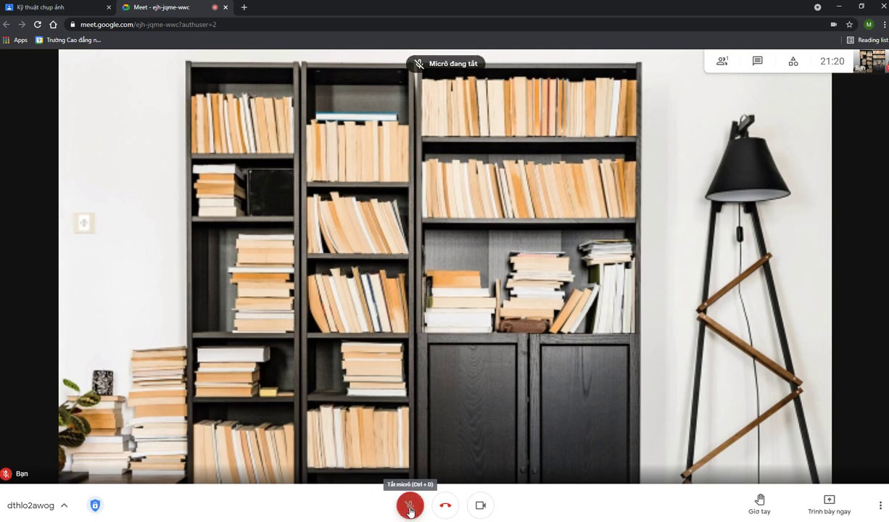
pyautogui.click(410, 506)
pyautogui.click(410, 506)
pyautogui.click(409, 508)
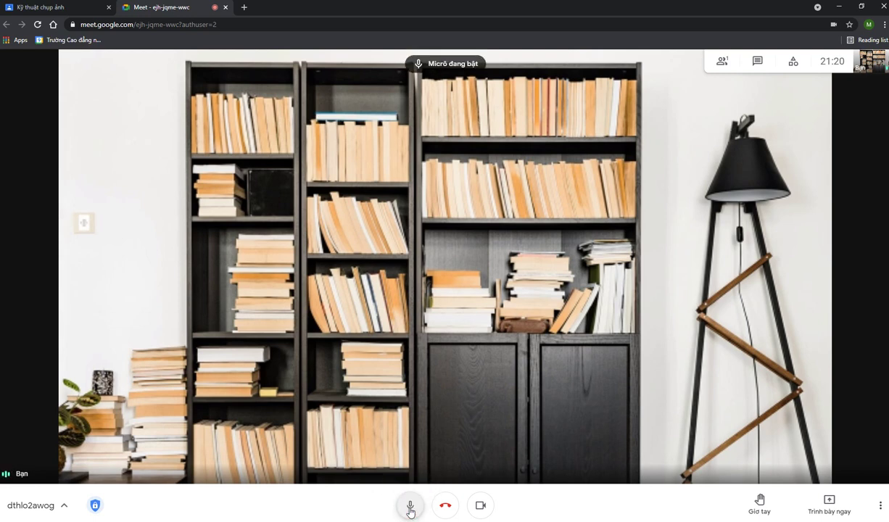
pyautogui.click(410, 507)
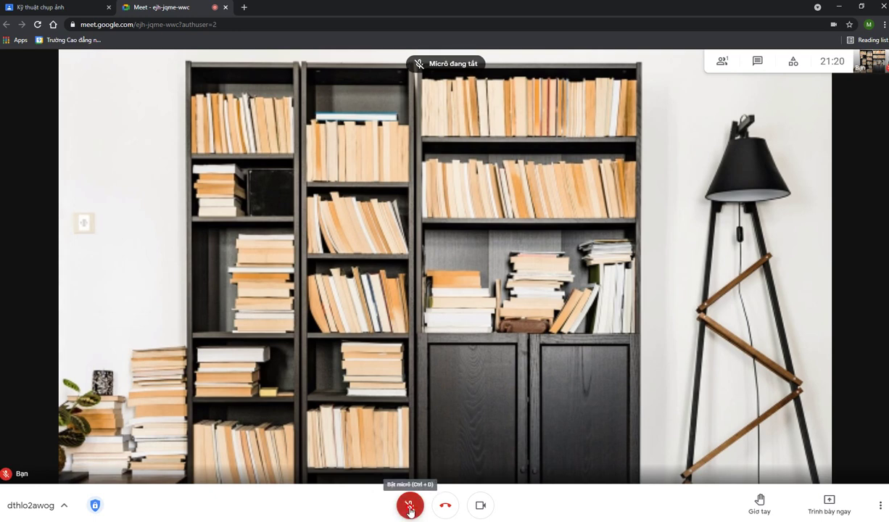
pyautogui.click(409, 508)
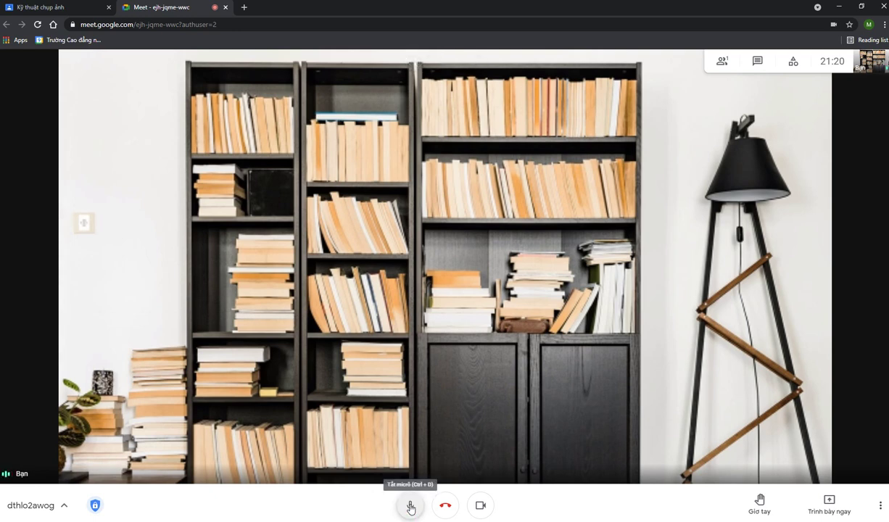
pyautogui.click(410, 507)
pyautogui.click(412, 508)
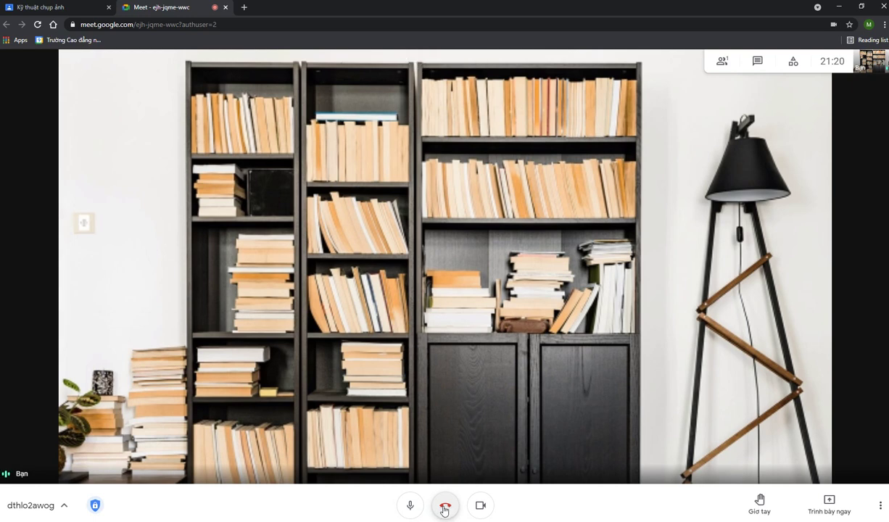
pyautogui.click(481, 508)
pyautogui.click(481, 507)
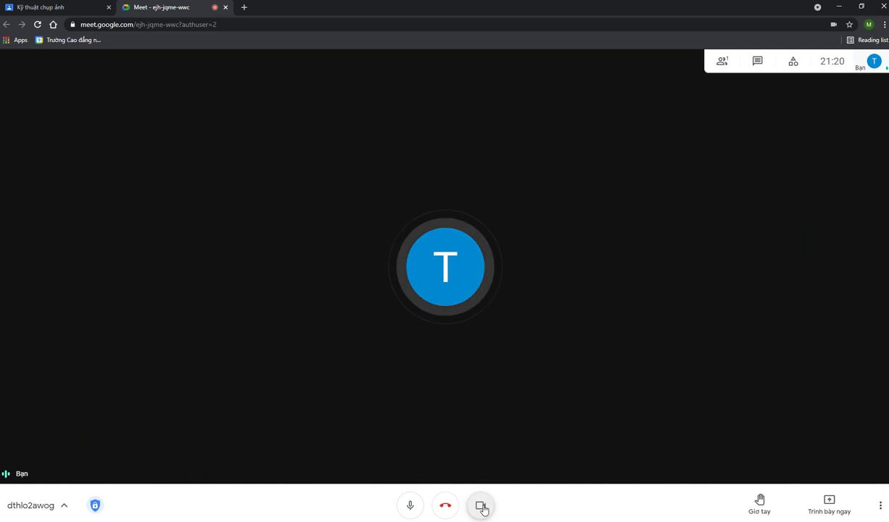
pyautogui.click(481, 508)
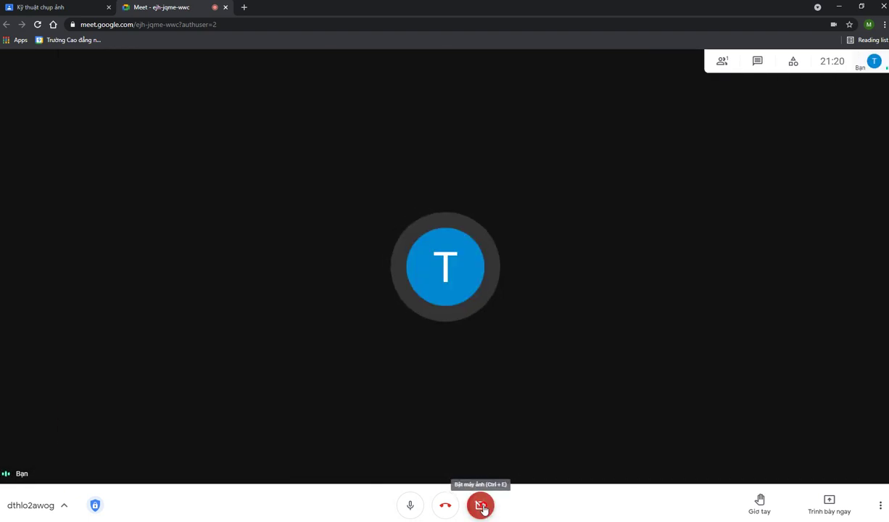
pyautogui.click(481, 507)
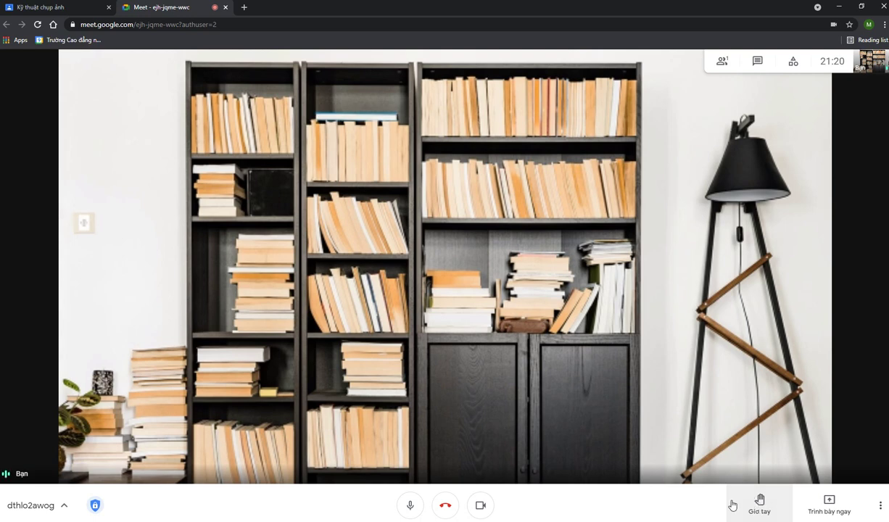
# Open the People panel, toggle the microphone mute off and on twice, then raise and lower a hand
pyautogui.click(759, 504)
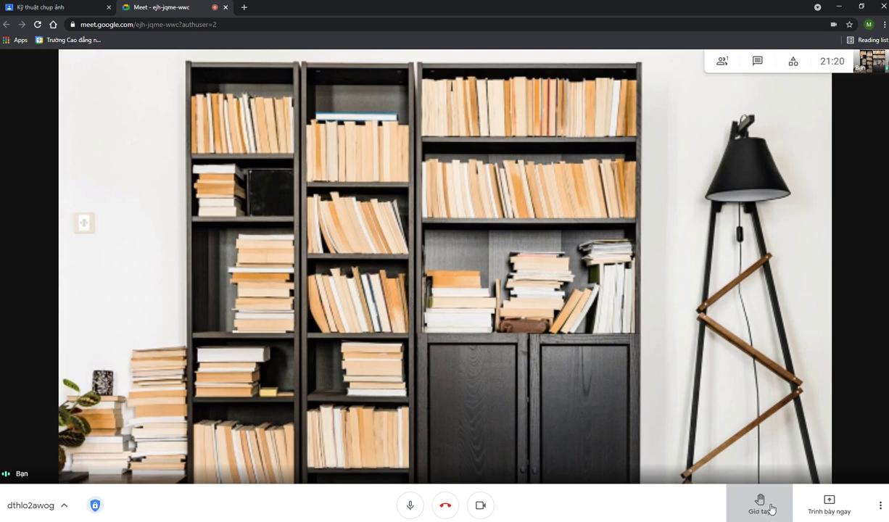
pyautogui.click(723, 61)
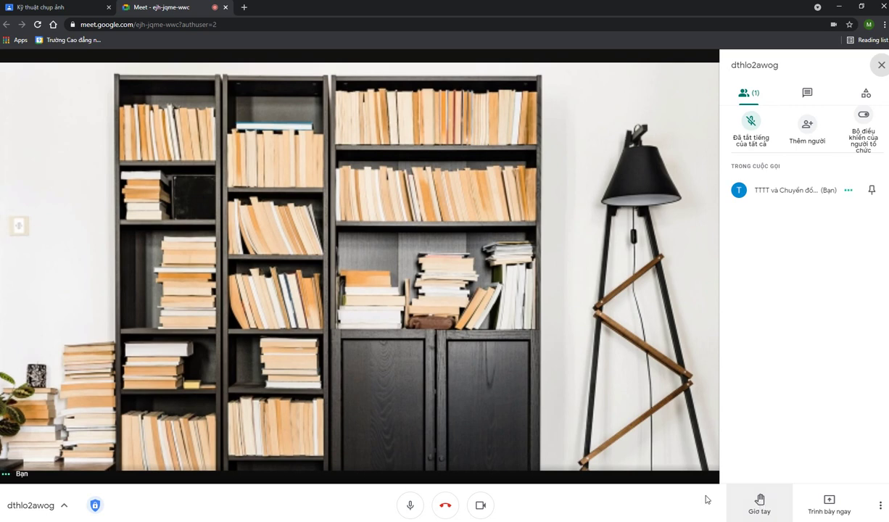
pyautogui.click(407, 507)
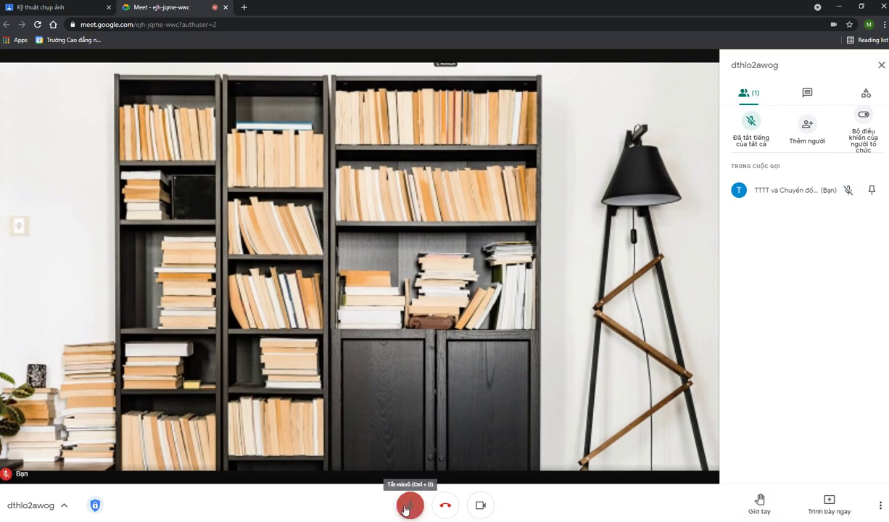
pyautogui.click(406, 506)
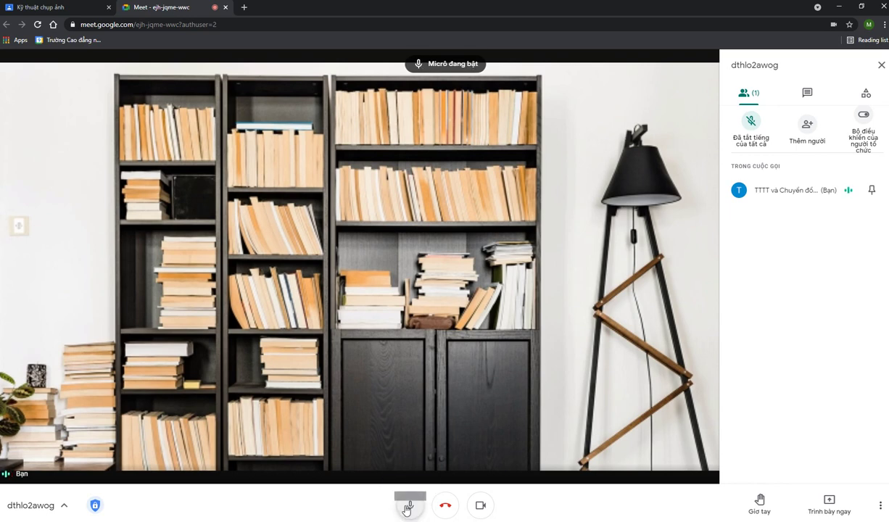
pyautogui.click(407, 506)
pyautogui.click(407, 507)
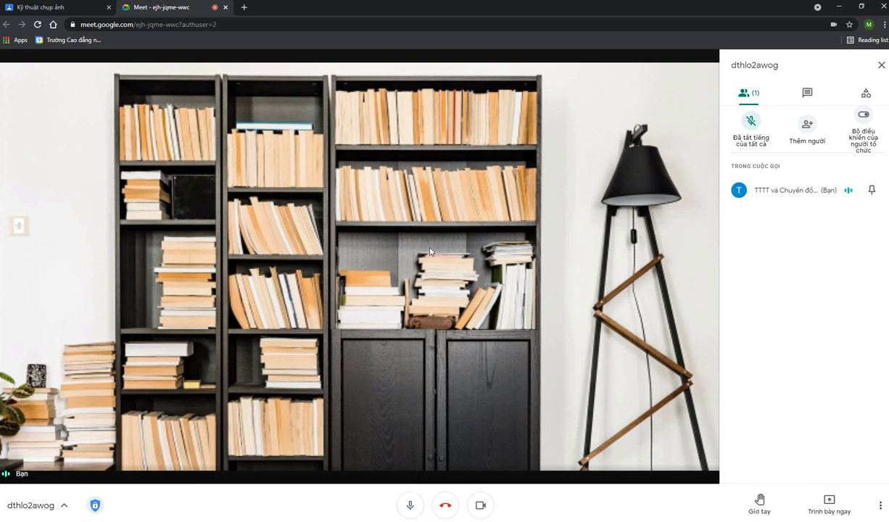
pyautogui.click(762, 502)
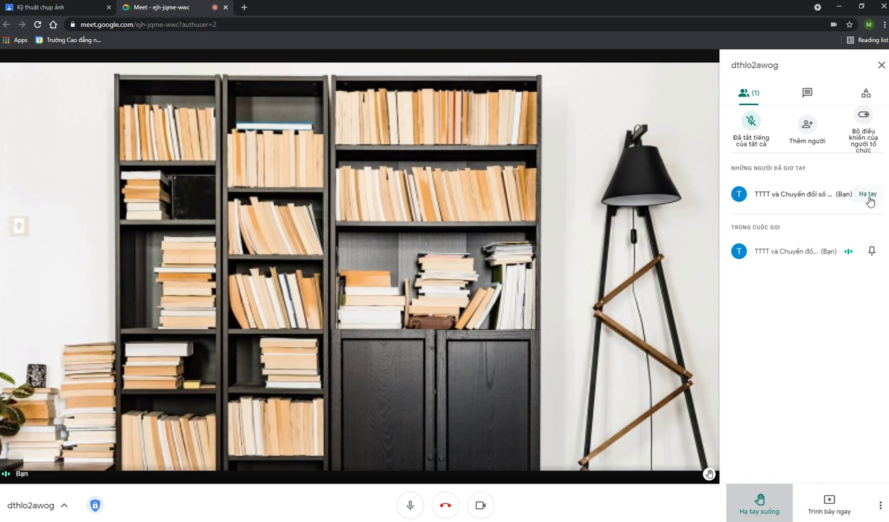
pyautogui.click(868, 196)
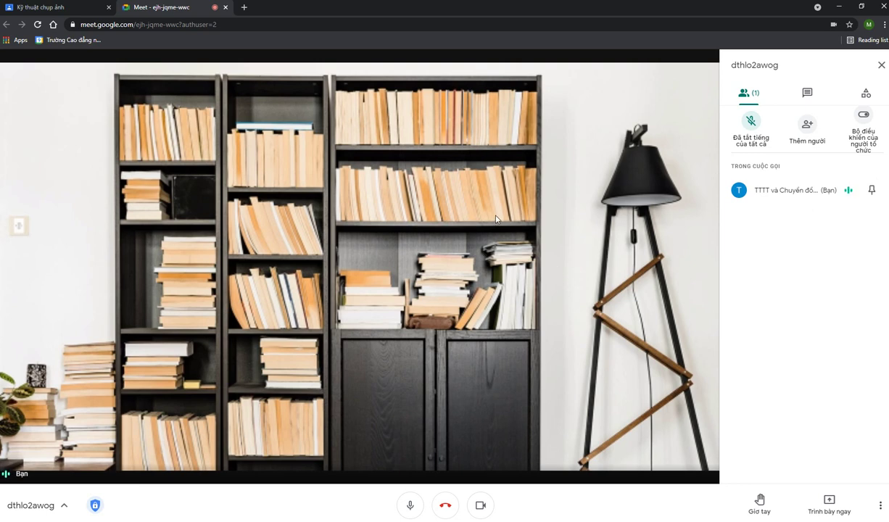
# Send the greeting 'Chào mọi người' in the call chat
pyautogui.click(807, 99)
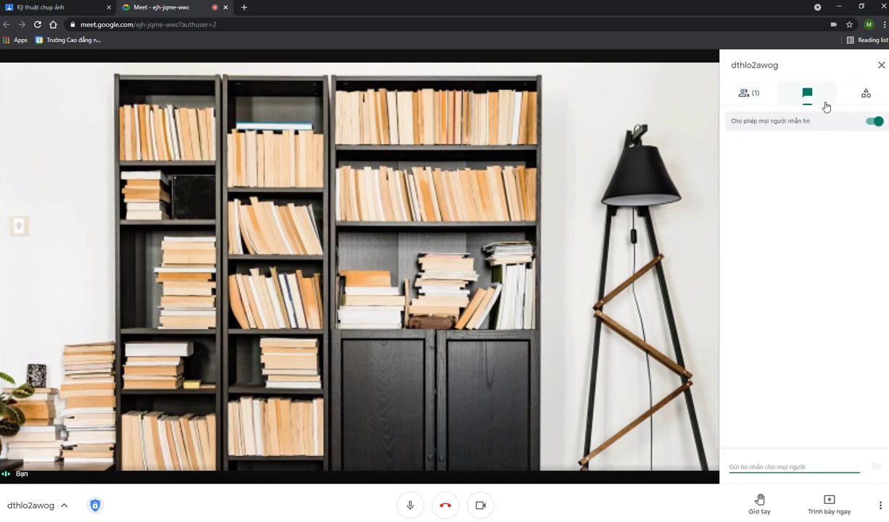
pyautogui.write('Chào mọi')
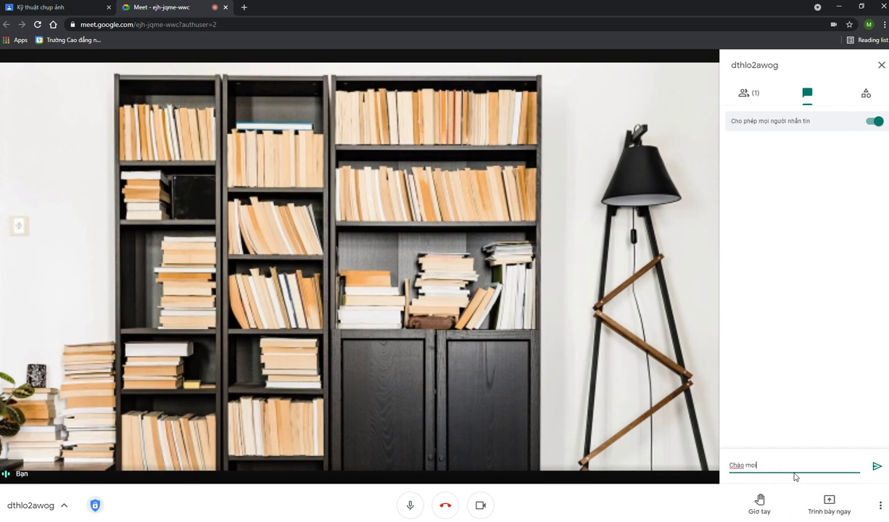
pyautogui.write(' ngu')
pyautogui.press('Return')
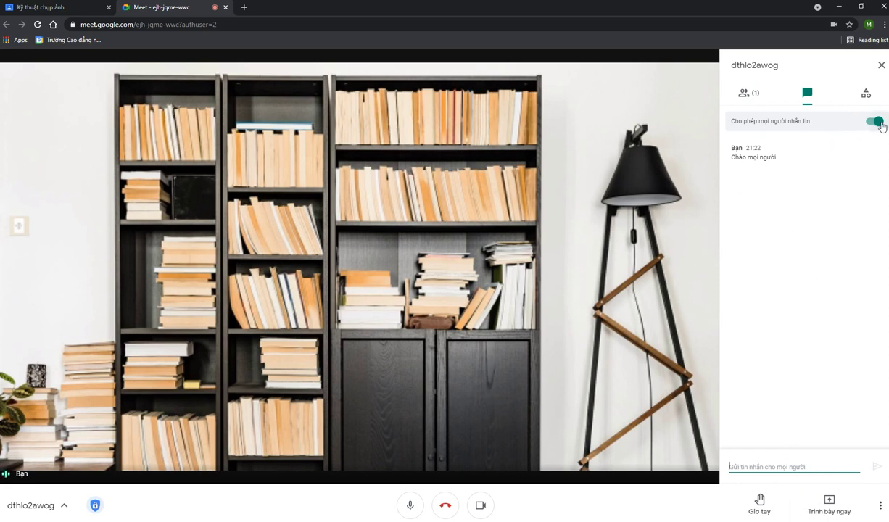
# Switch off 'Cho phép mọi người nhắn tin' so others cannot send chat messages
pyautogui.click(875, 123)
pyautogui.click(875, 124)
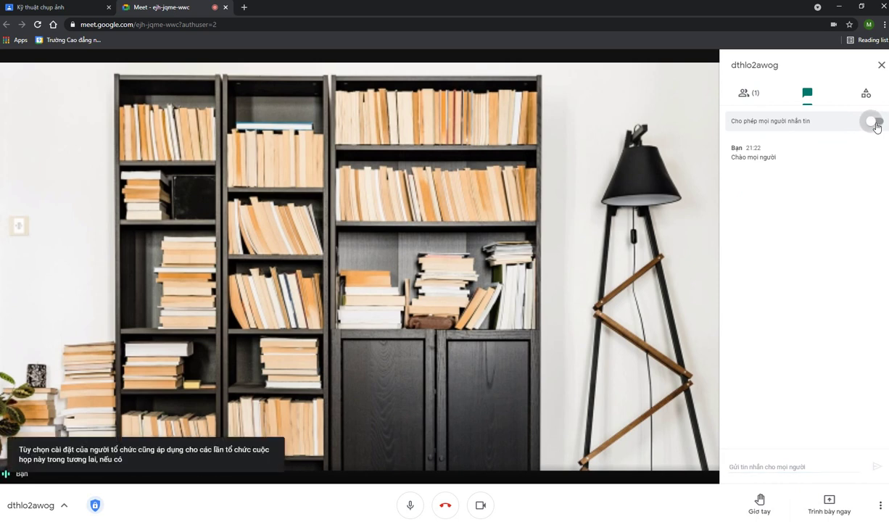
pyautogui.click(875, 124)
pyautogui.click(875, 123)
pyautogui.click(875, 123)
pyautogui.click(875, 124)
pyautogui.click(875, 123)
pyautogui.click(869, 102)
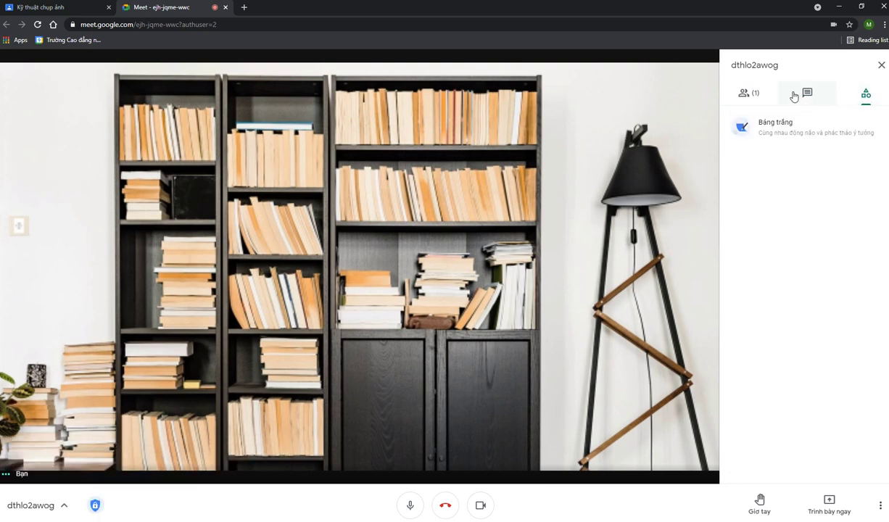
pyautogui.click(806, 95)
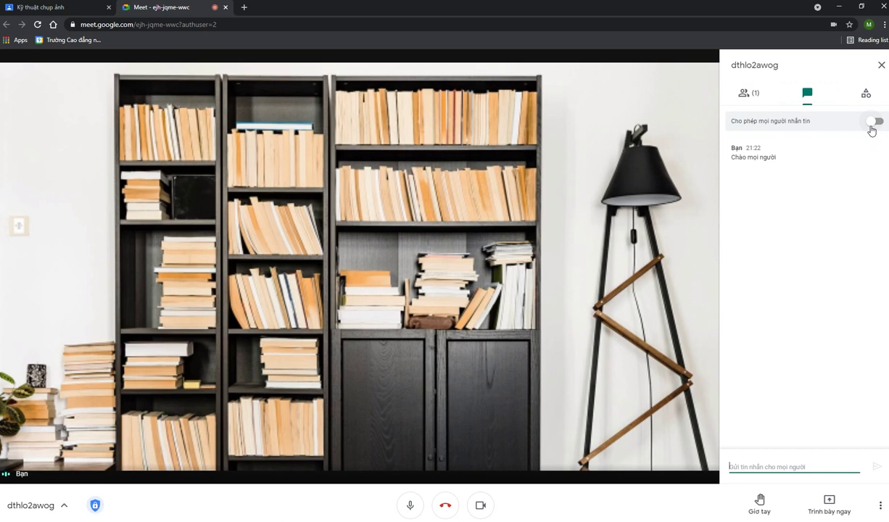
pyautogui.click(811, 217)
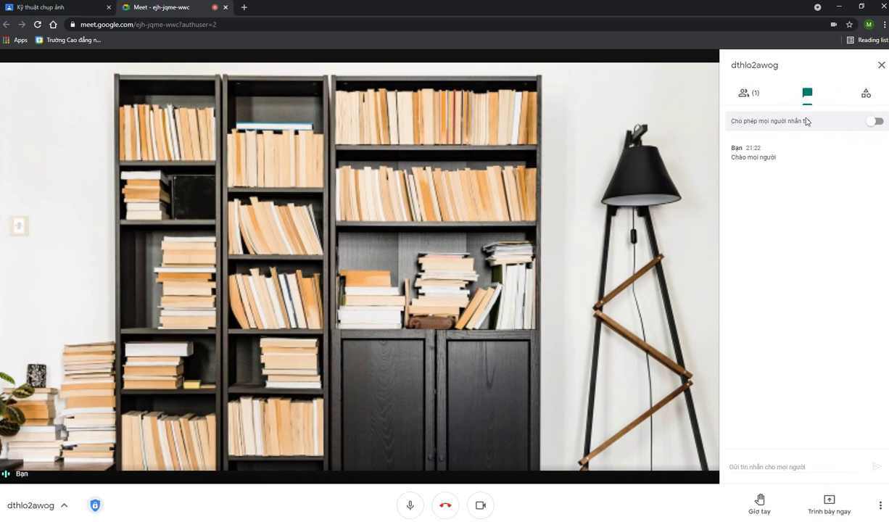
pyautogui.click(744, 94)
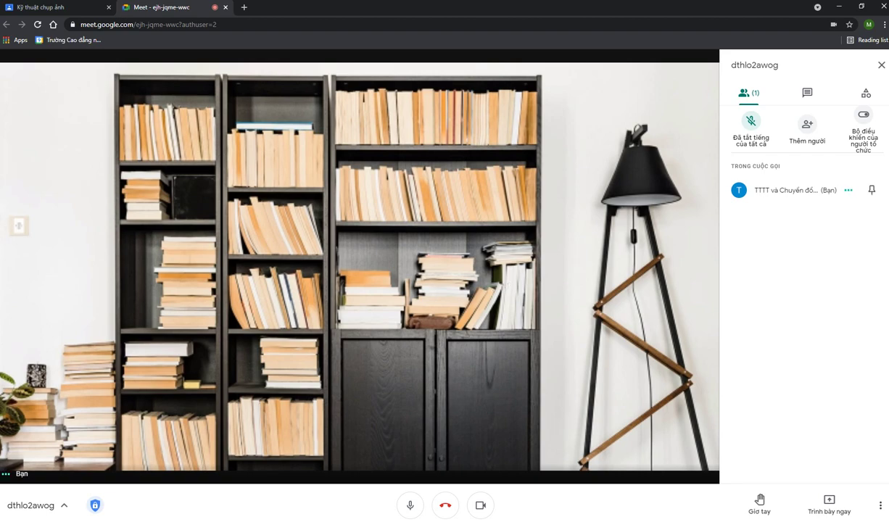
# Open the 'ky thuat chup anh nang cao - Copy' presentation from File Explorer, then return to Meet
pyautogui.hotkey('alt', 'Tab')
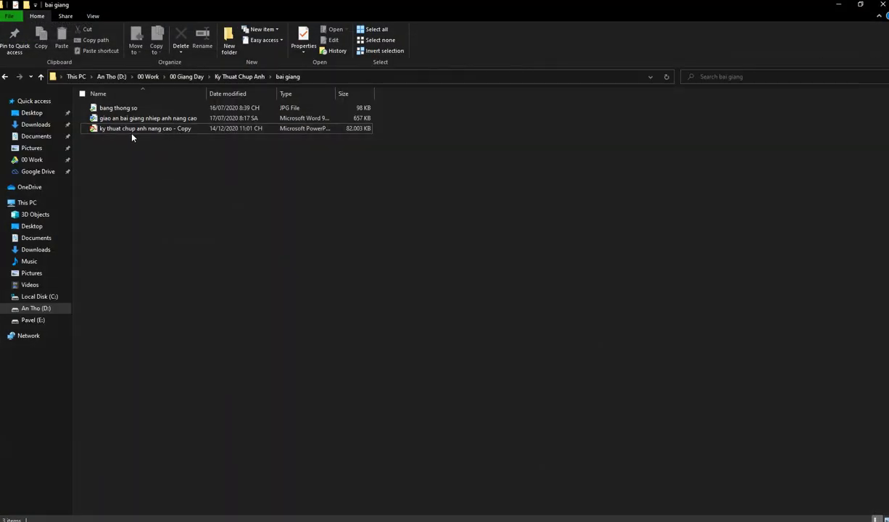
pyautogui.doubleClick(145, 129)
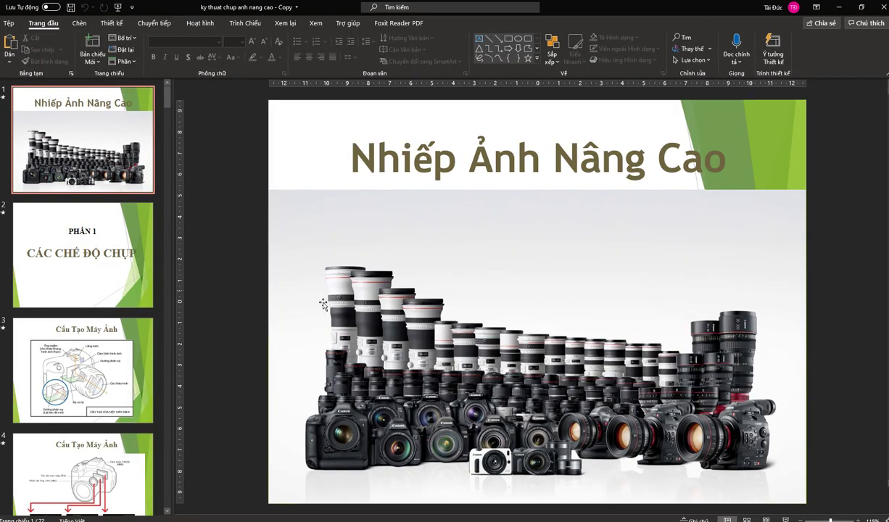
pyautogui.hotkey('alt', 'Tab')
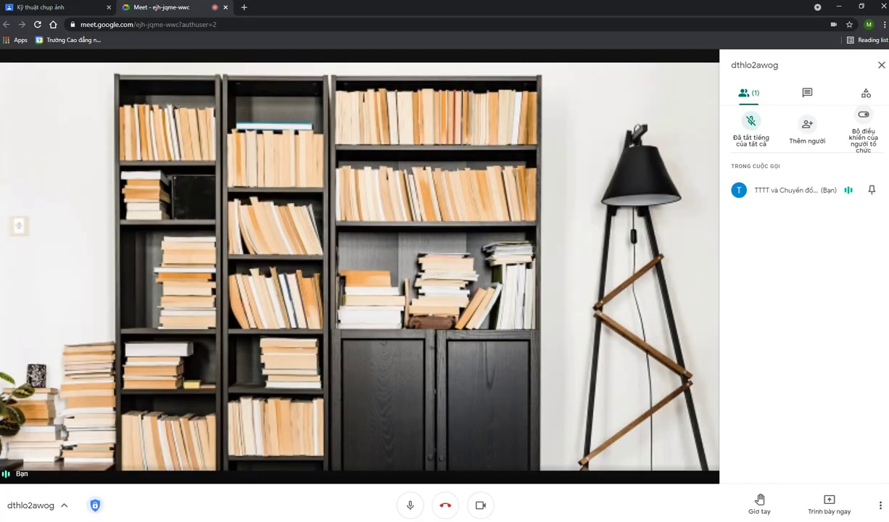
# Present the 'ky thuat chup anh nang cao - Copy' PowerPoint window to the call as a single window
pyautogui.click(837, 511)
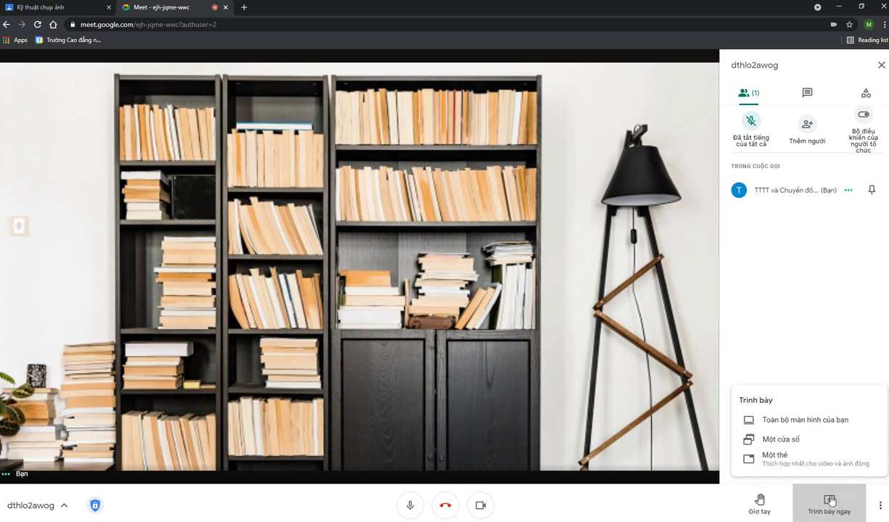
pyautogui.click(792, 441)
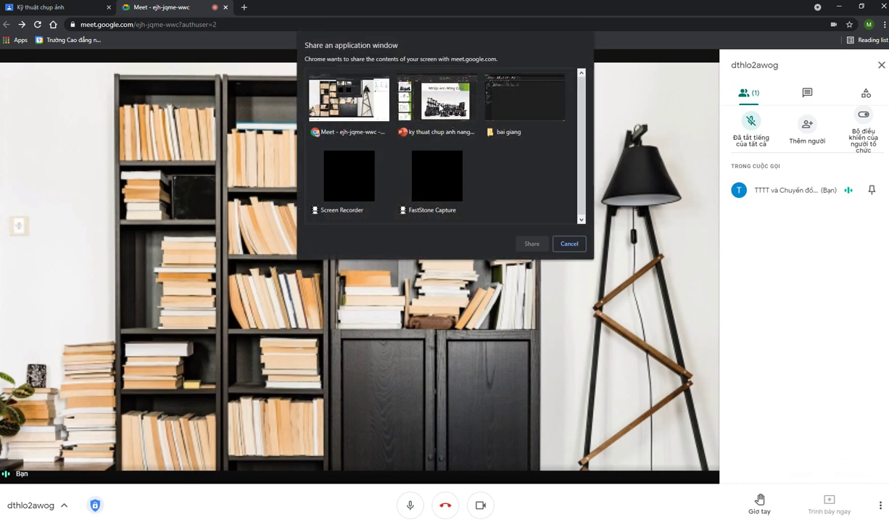
pyautogui.click(440, 113)
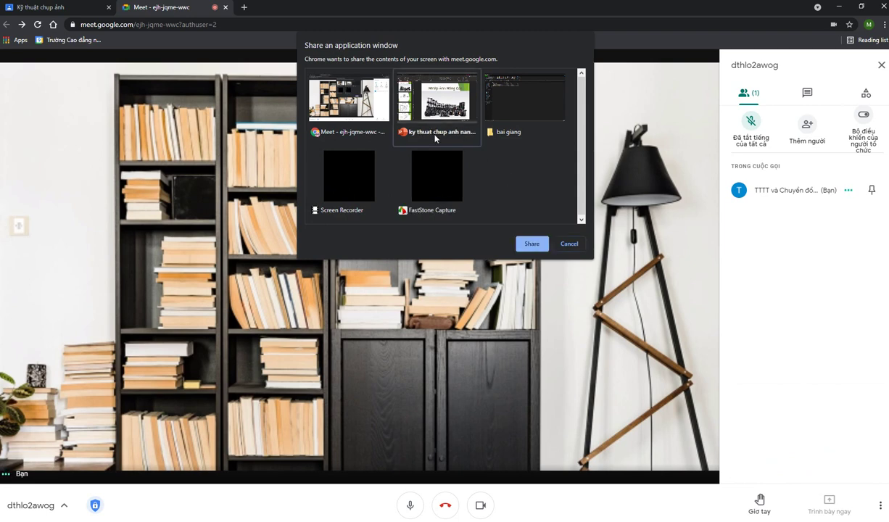
pyautogui.click(532, 244)
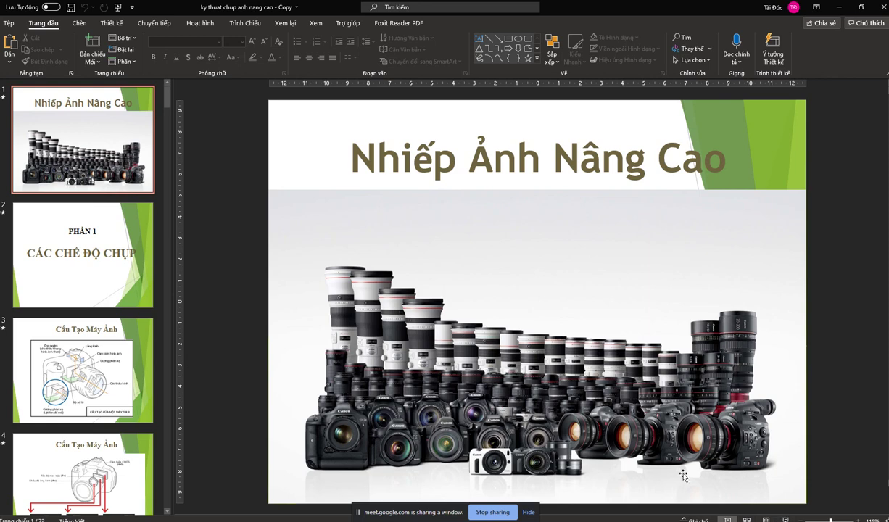
# Page through the opening slides of the shared PowerPoint presentation
pyautogui.click(86, 264)
pyautogui.click(91, 341)
pyautogui.scroll(-2, 96, 291)
pyautogui.click(96, 291)
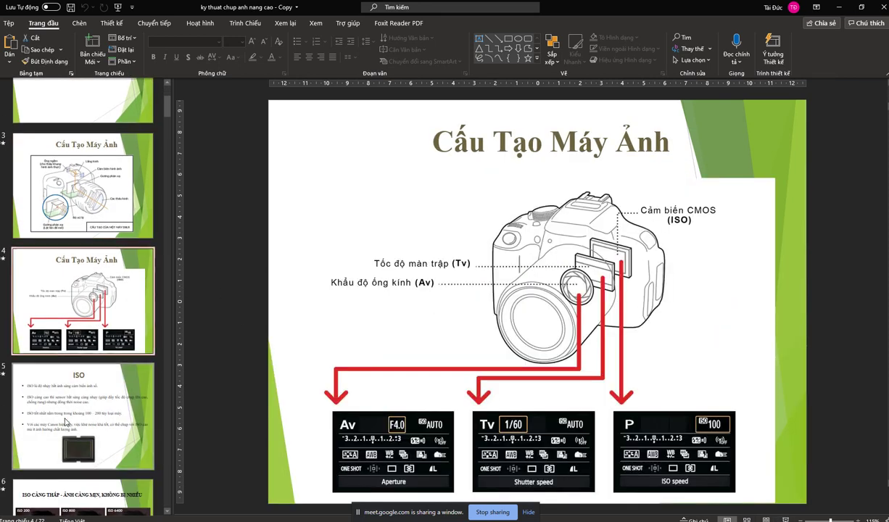
pyautogui.click(76, 395)
pyautogui.scroll(-1, 76, 404)
pyautogui.click(76, 405)
pyautogui.scroll(-2, 87, 410)
pyautogui.click(122, 416)
pyautogui.scroll(-1, 122, 415)
pyautogui.scroll(-3, 121, 415)
pyautogui.click(121, 416)
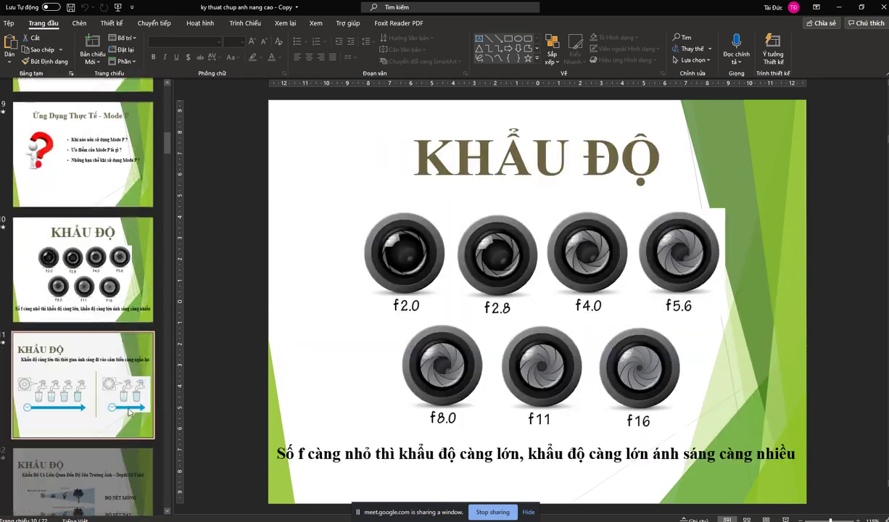
pyautogui.scroll(-3, 123, 415)
pyautogui.click(124, 414)
# Advance to the 'Ứng Dụng Thực Tế - Mode Av' slide, then stop sharing the PowerPoint window
pyautogui.scroll(-3, 127, 413)
pyautogui.click(126, 414)
pyautogui.press('Down')
pyautogui.scroll(-2, 131, 411)
pyautogui.scroll(-2, 131, 411)
pyautogui.click(131, 412)
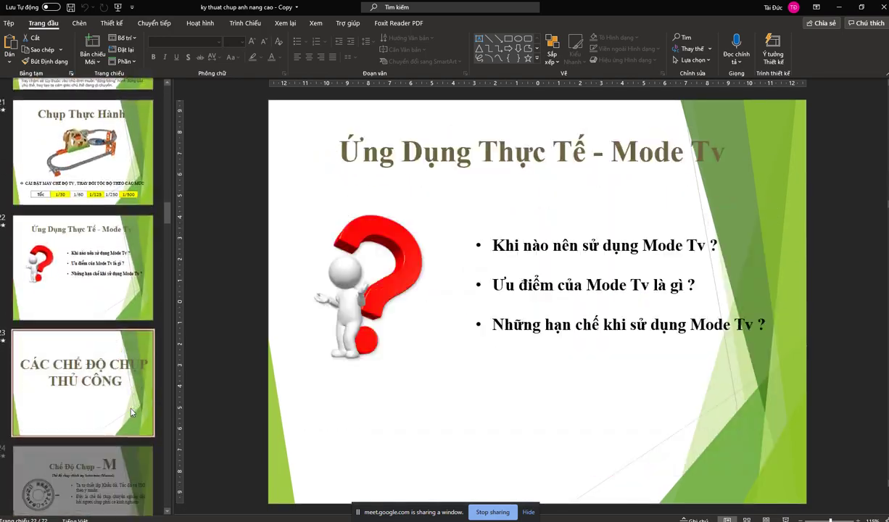
pyautogui.scroll(-2, 129, 403)
pyautogui.click(127, 398)
pyautogui.click(125, 390)
pyautogui.scroll(4, 472, 167)
pyautogui.scroll(1, 493, 152)
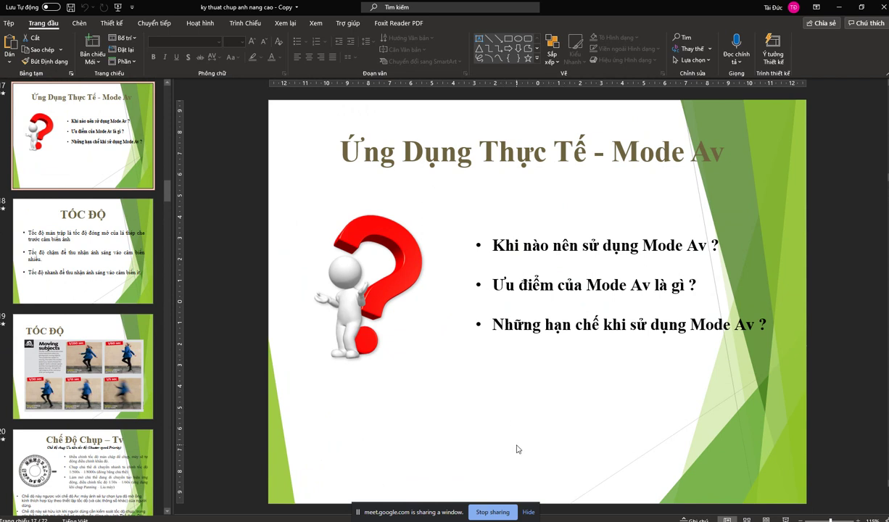
pyautogui.click(492, 512)
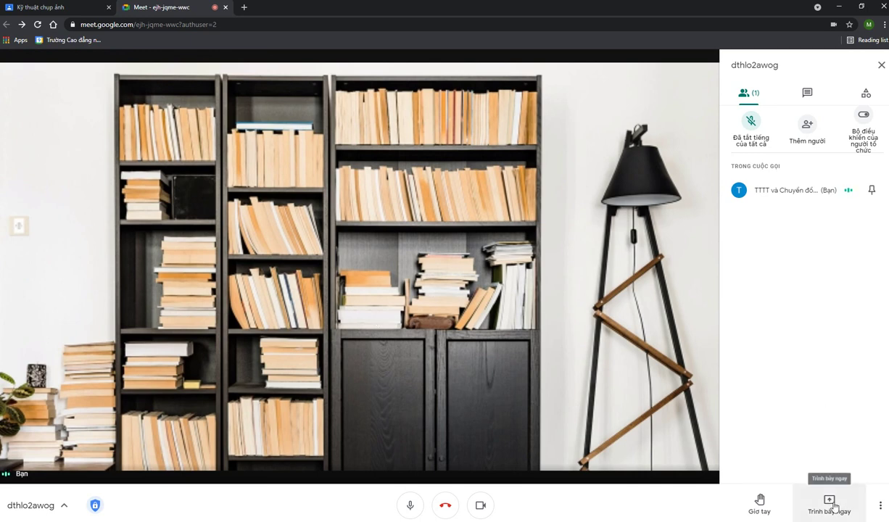
# Review the Video, Host controls and Audio pages of the Meet settings
pyautogui.click(879, 506)
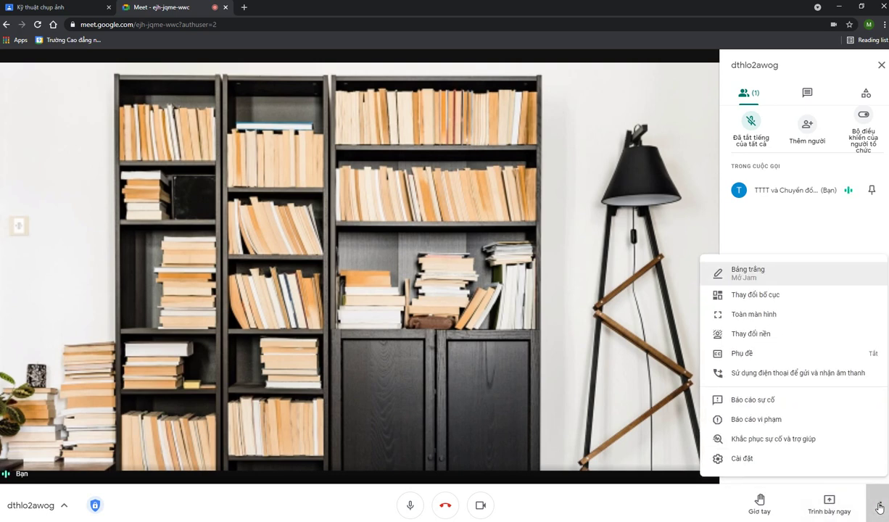
pyautogui.click(741, 464)
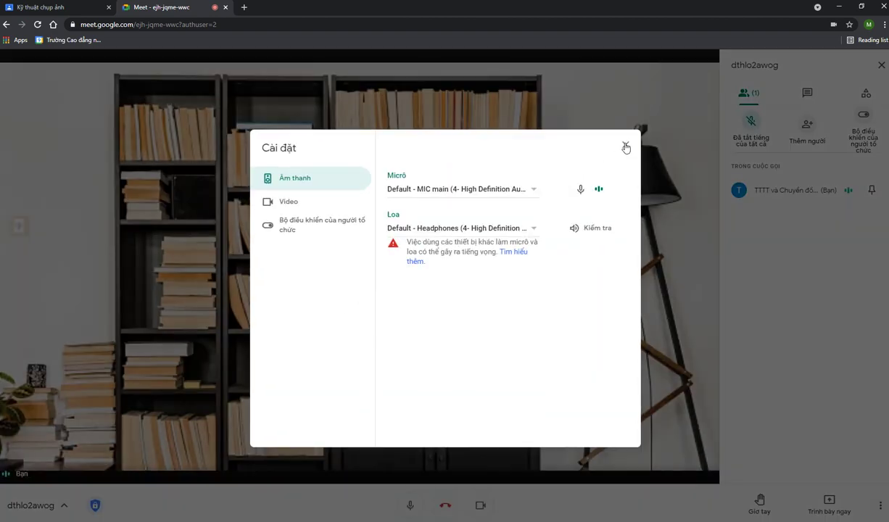
pyautogui.click(301, 205)
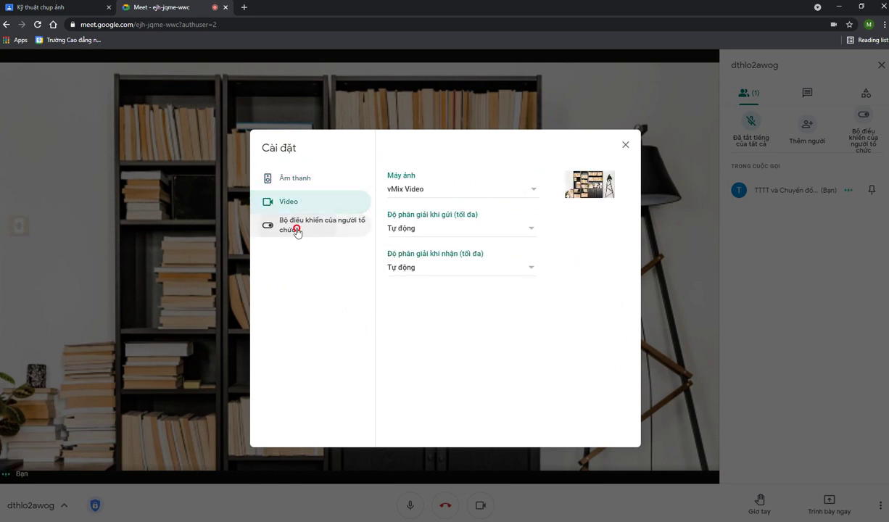
pyautogui.click(296, 230)
pyautogui.click(303, 181)
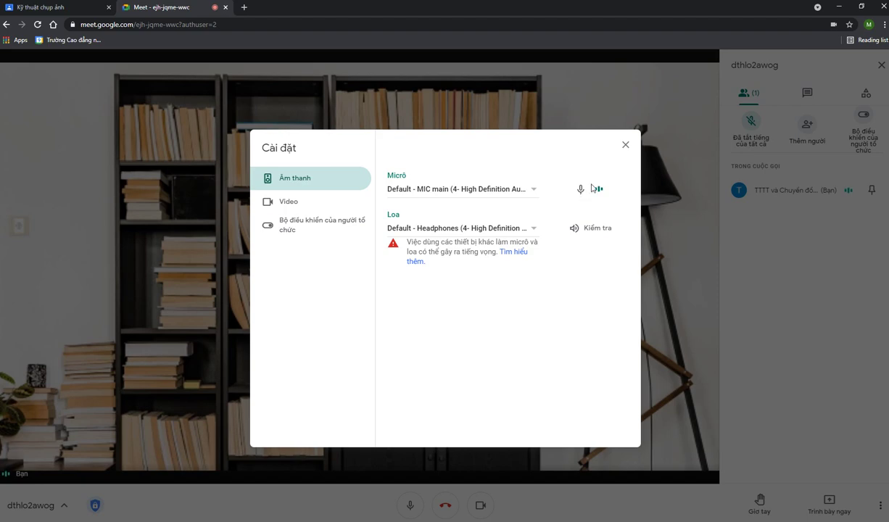
# Close the Meet settings and mute the microphone
pyautogui.click(629, 148)
pyautogui.click(409, 506)
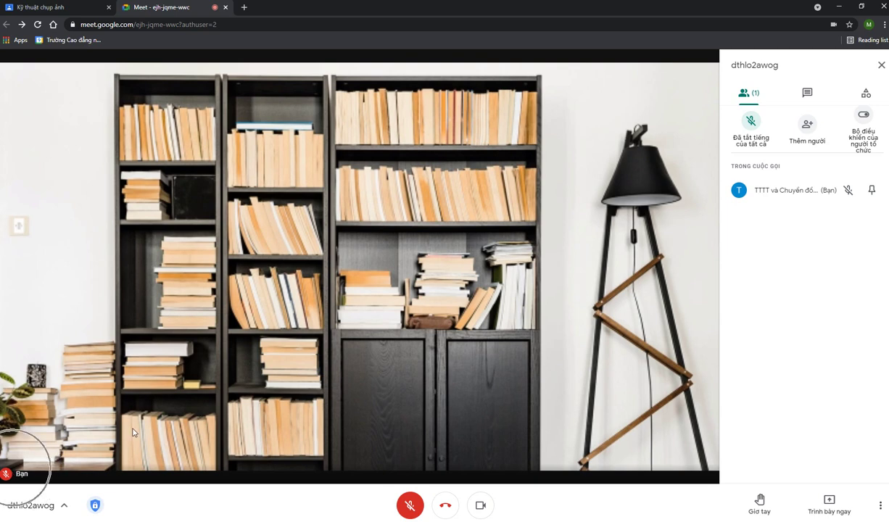
pyautogui.click(848, 191)
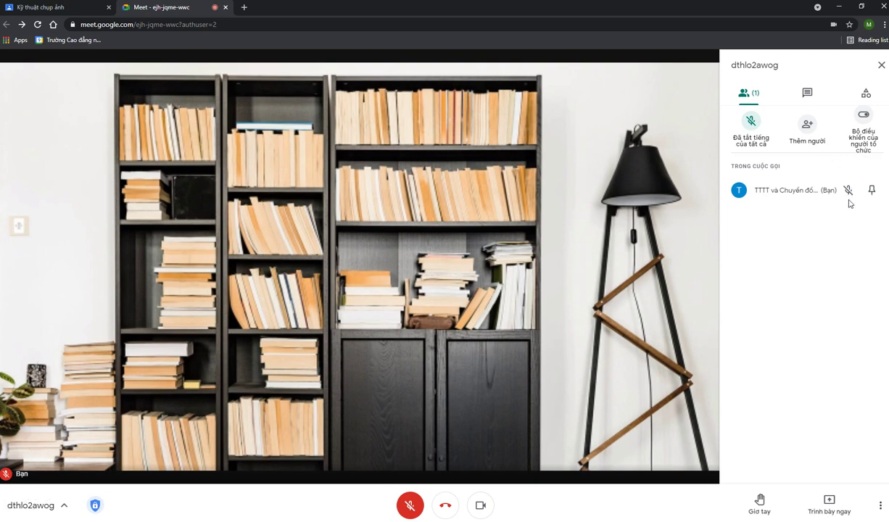
pyautogui.click(849, 194)
pyautogui.click(850, 194)
# Close the Meet call tab and glance at the class navigation menu
pyautogui.middleClick(174, 9)
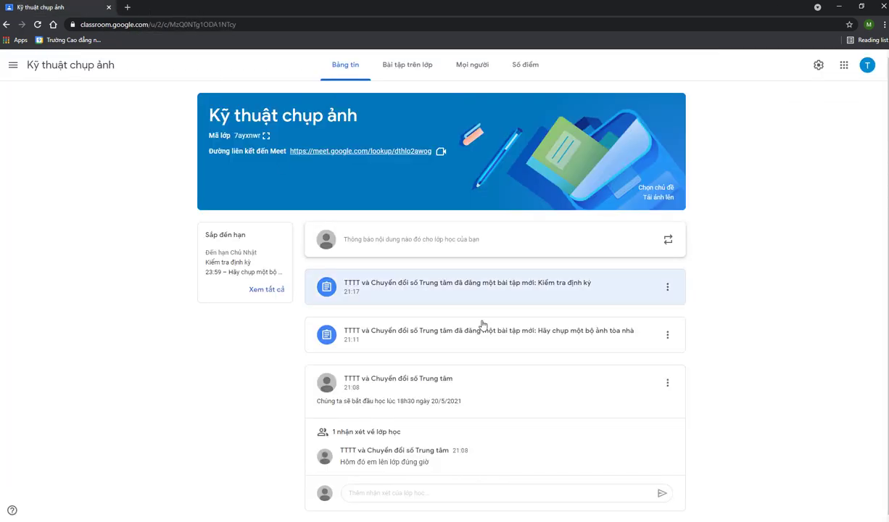
pyautogui.click(13, 65)
pyautogui.click(159, 110)
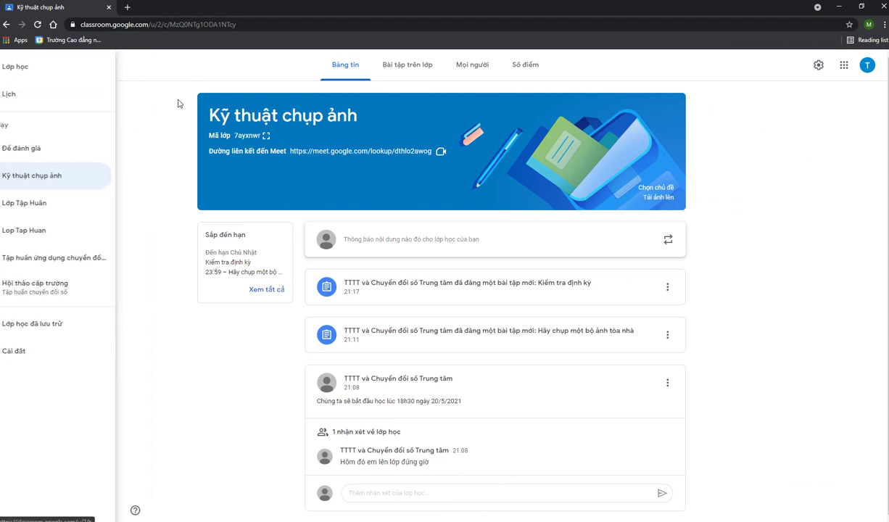
pyautogui.scroll(-1, 728, 293)
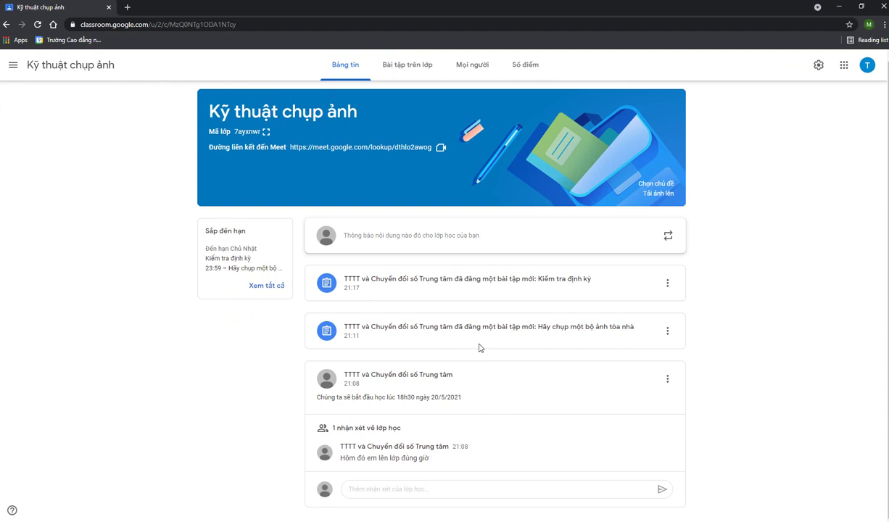
# Switch between Classwork and the Kỹ thuật chụp ảnh stream, opening the class Meet link once
pyautogui.click(416, 65)
pyautogui.click(345, 68)
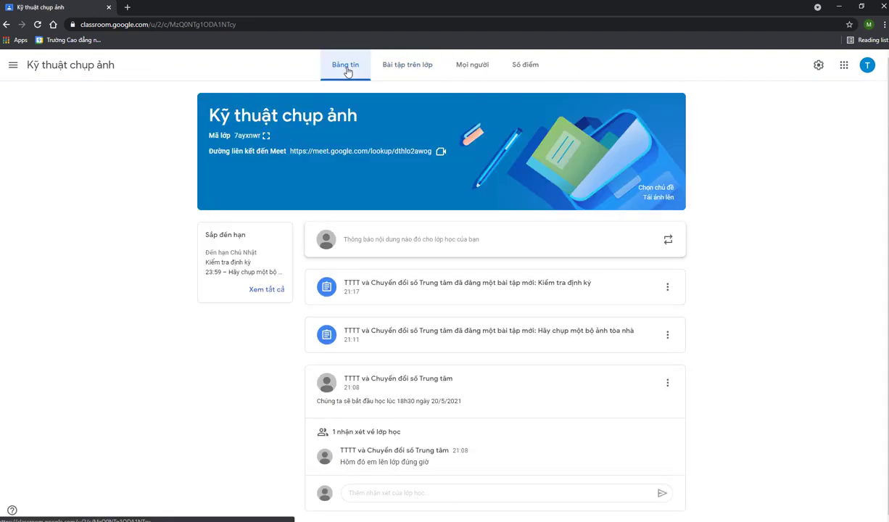
pyautogui.click(424, 66)
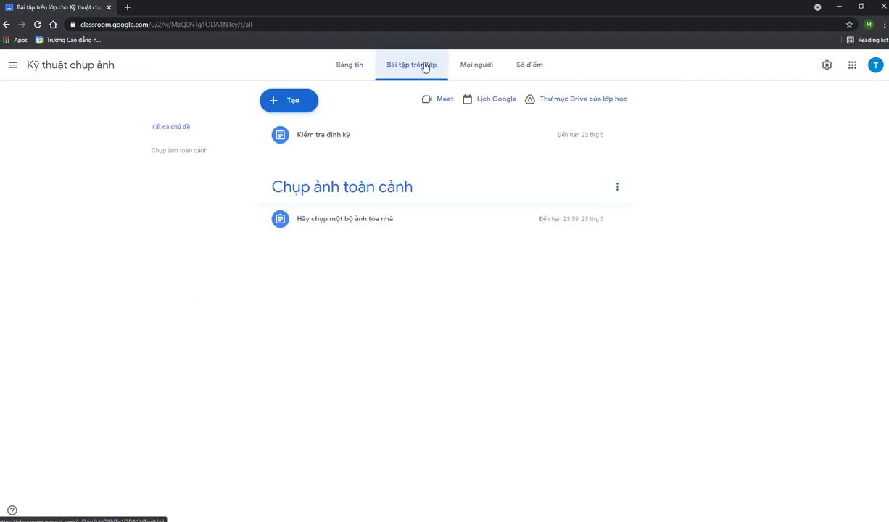
pyautogui.click(362, 73)
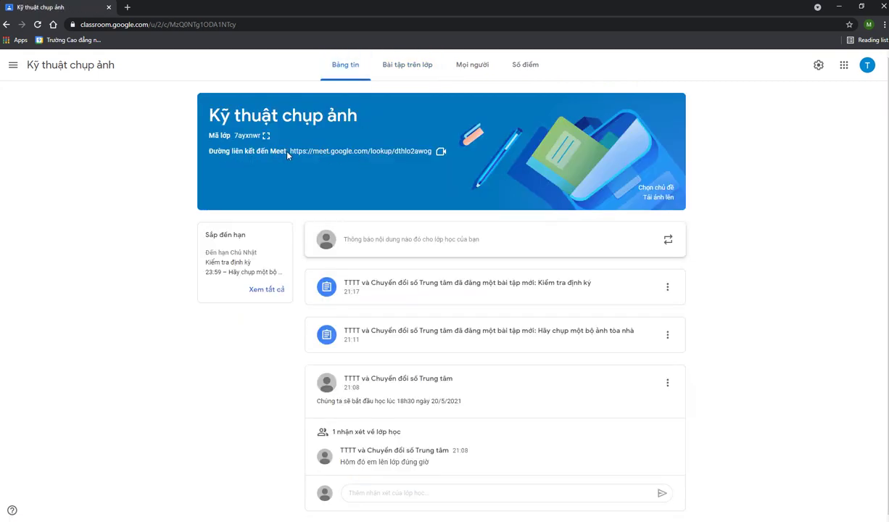
pyautogui.click(428, 149)
pyautogui.click(395, 66)
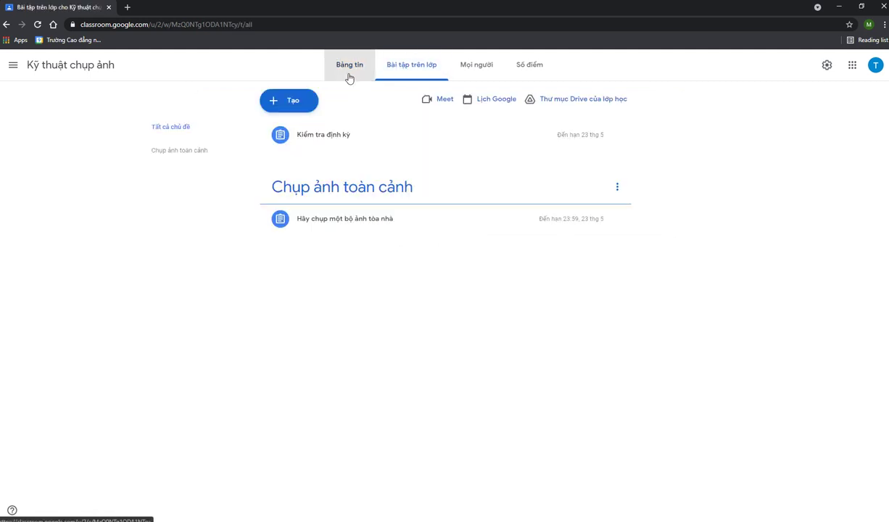
pyautogui.click(349, 69)
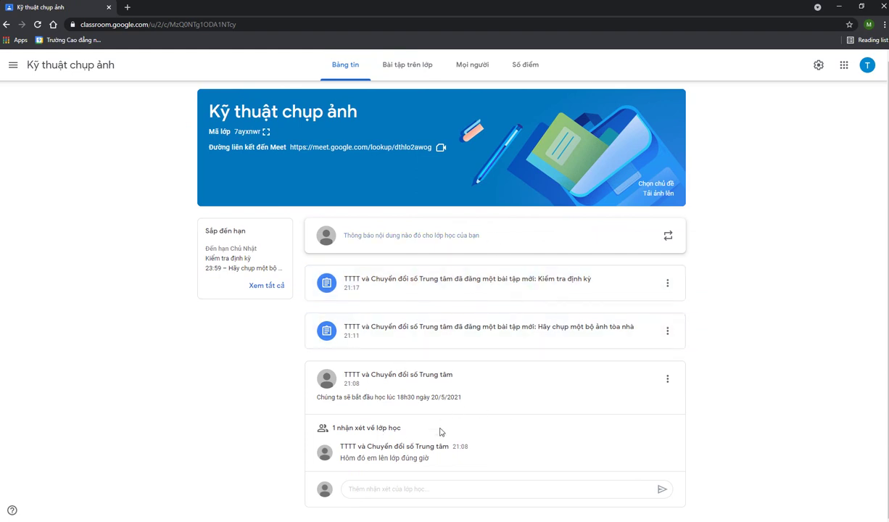
# Set the class Stream permission to 'Students can only comment' and save the settings
pyautogui.click(818, 65)
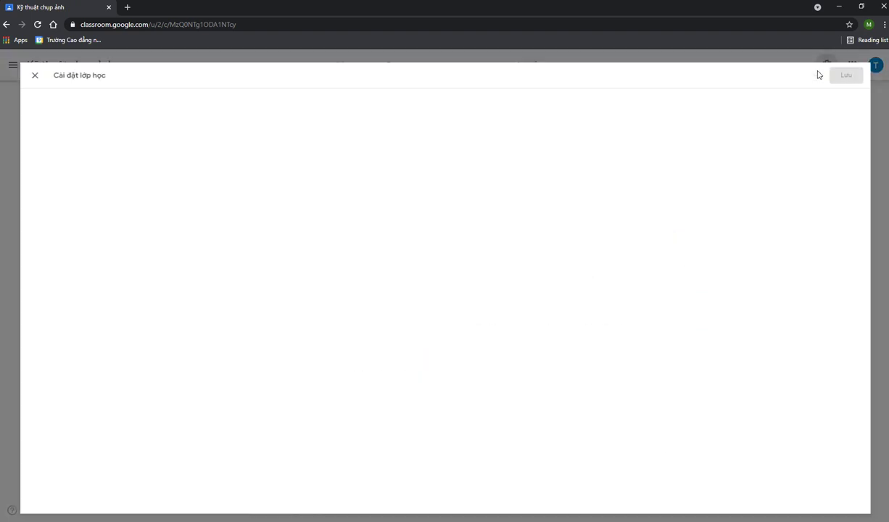
pyautogui.scroll(-4, 490, 429)
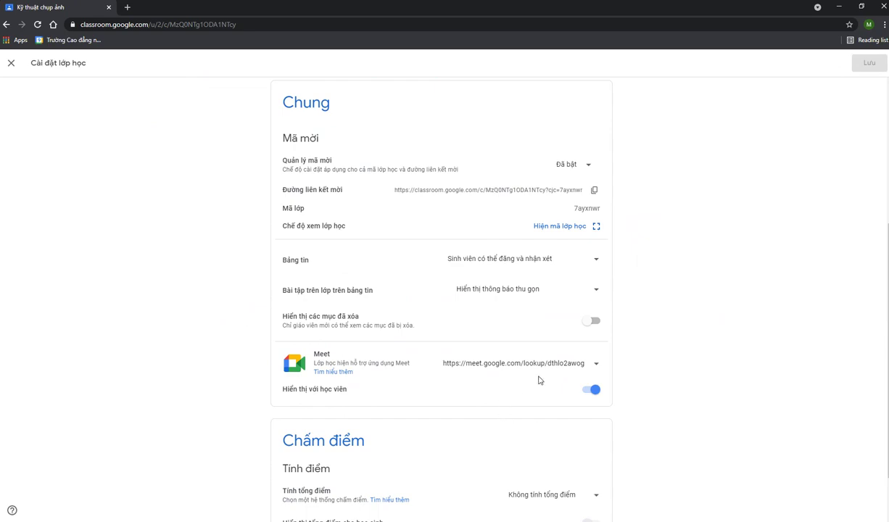
pyautogui.scroll(4, 539, 434)
pyautogui.click(11, 63)
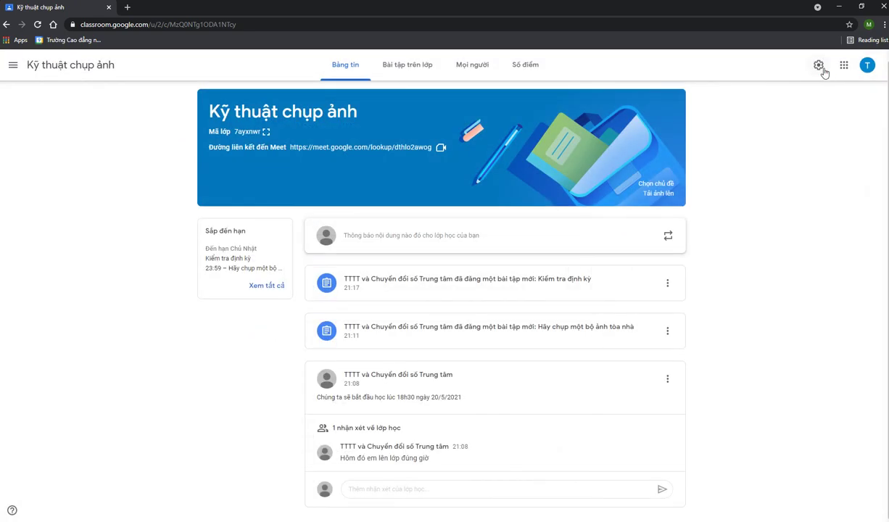
pyautogui.click(822, 69)
pyautogui.scroll(-5, 519, 367)
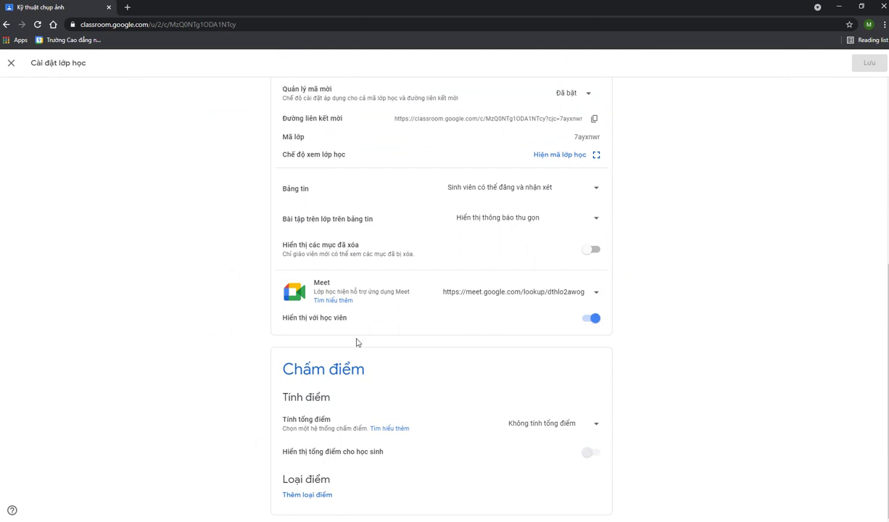
pyautogui.scroll(2, 567, 227)
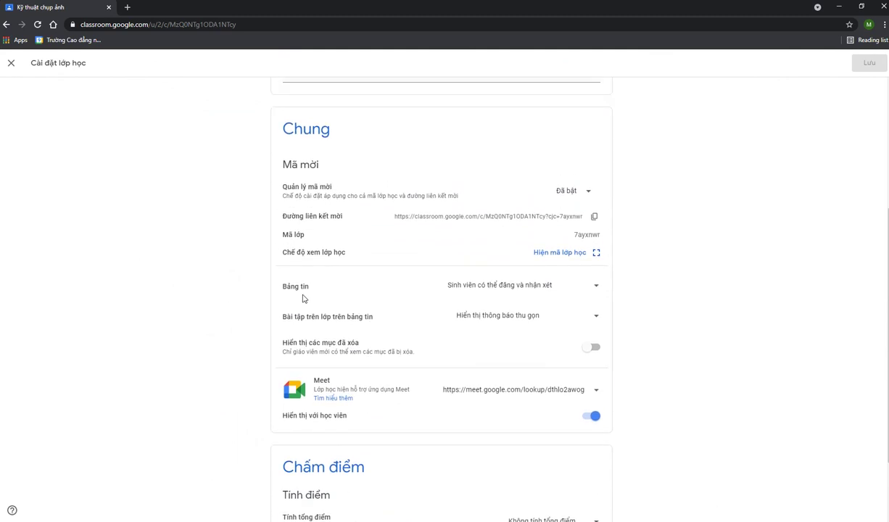
pyautogui.click(493, 288)
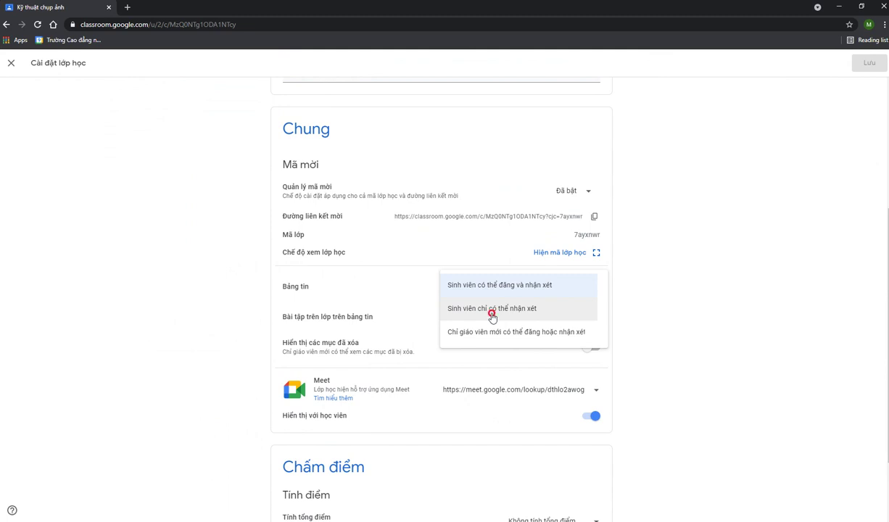
pyautogui.click(491, 313)
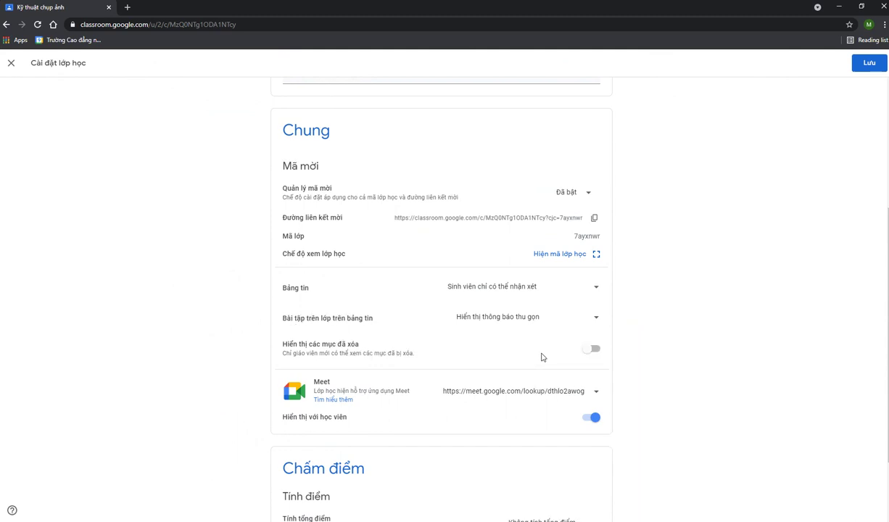
pyautogui.scroll(2, 551, 357)
pyautogui.scroll(1, 614, 354)
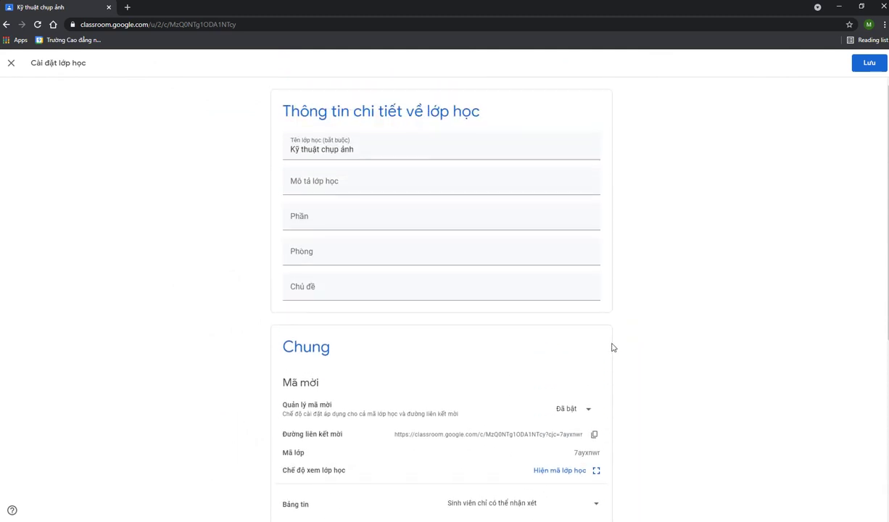
pyautogui.click(867, 65)
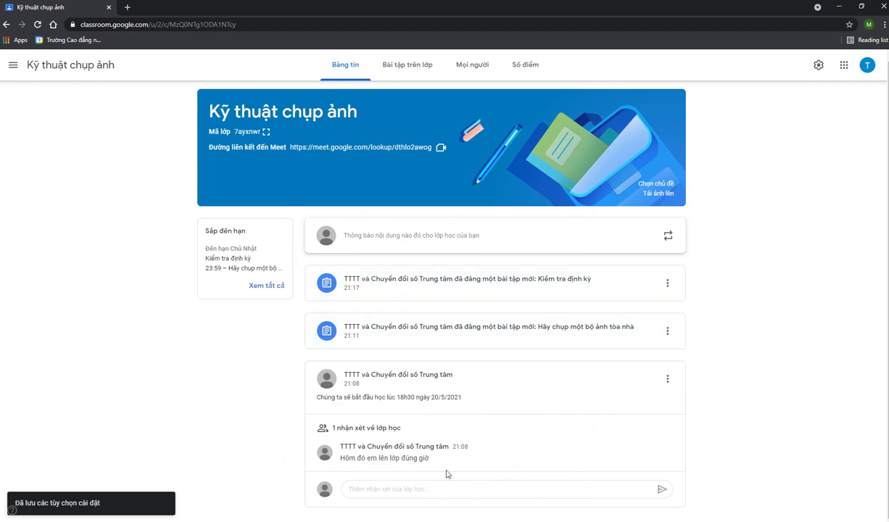
# Open the Classwork page, then minimize Chrome and PowerPoint to reveal the bai giang folder
pyautogui.click(373, 489)
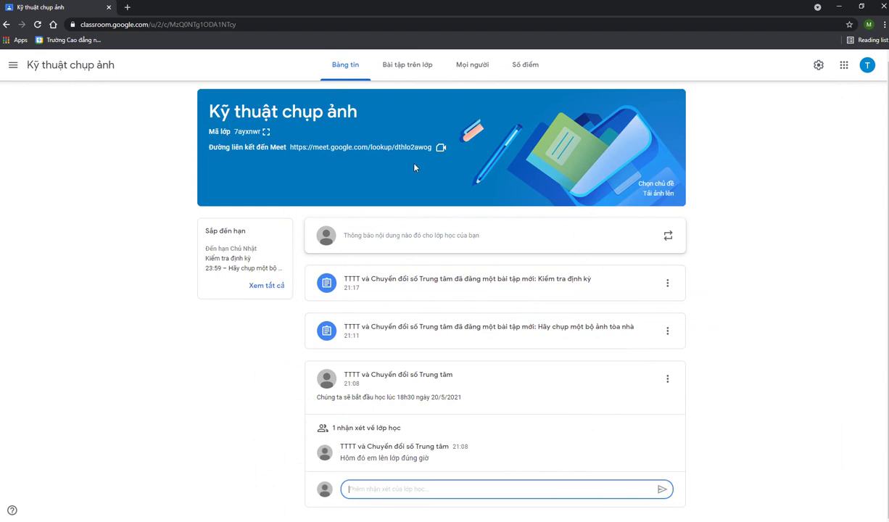
pyautogui.moveTo(205, 107); pyautogui.dragTo(229, 111)
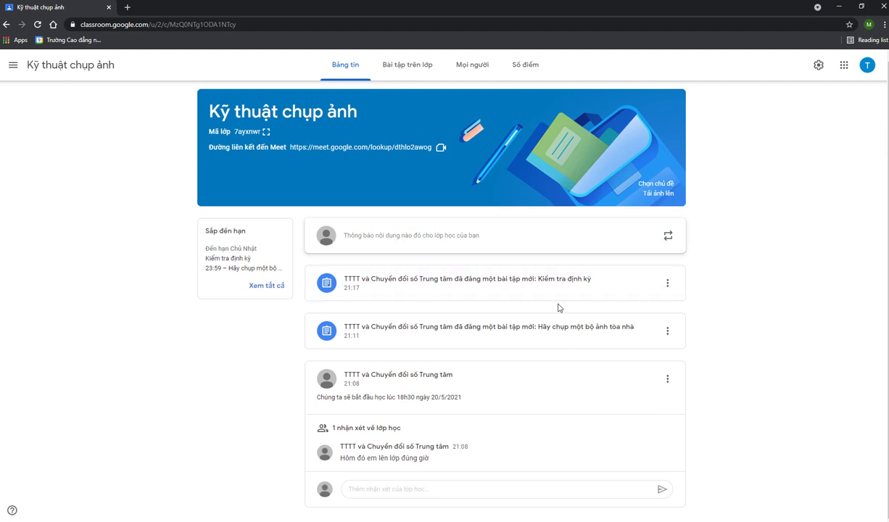
pyautogui.click(407, 64)
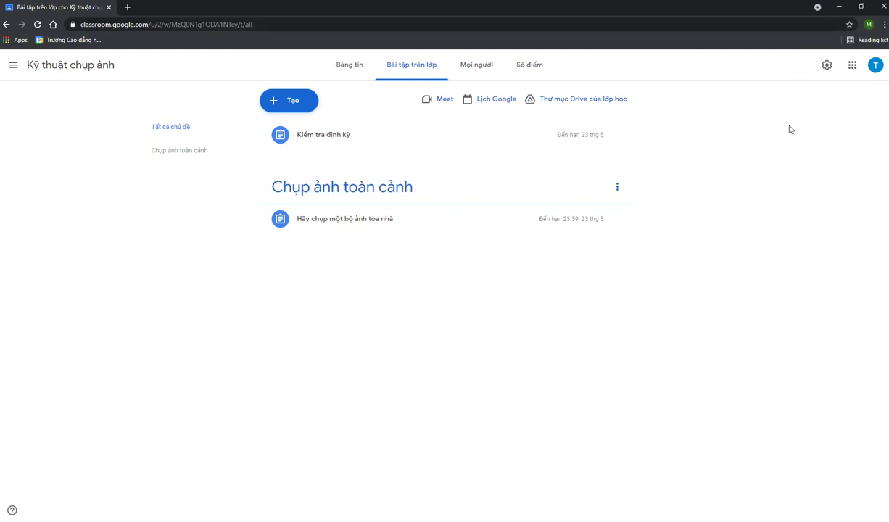
pyautogui.click(843, 9)
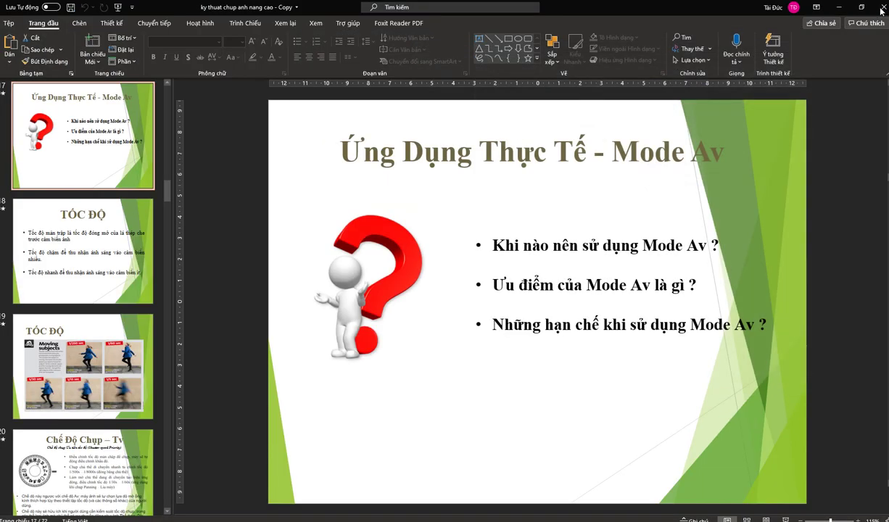
pyautogui.click(837, 9)
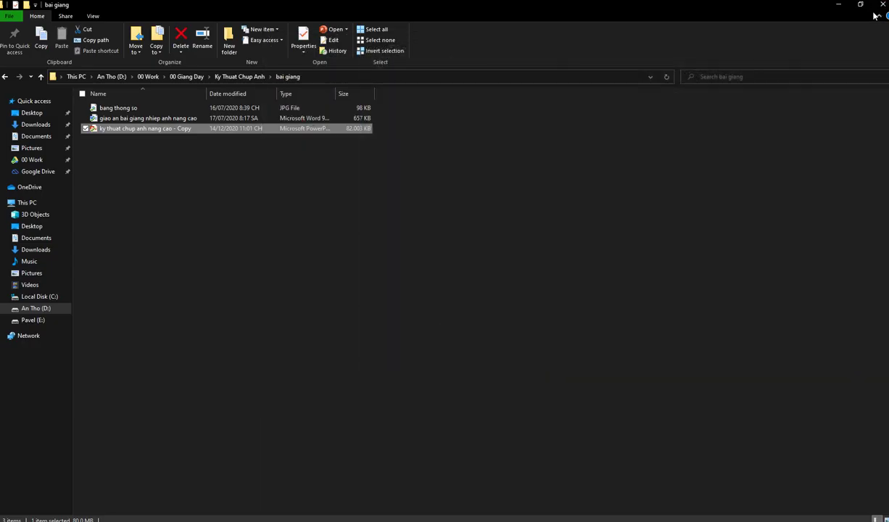